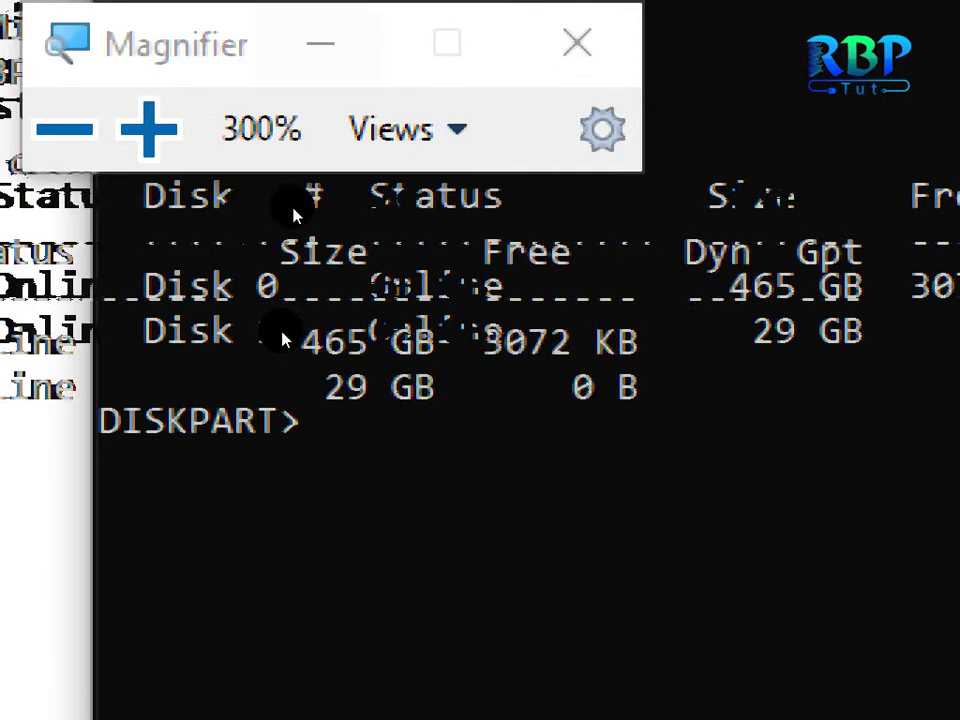
Close Magnifier and select disk 1 in DiskPart.
{"action": "left_click", "coordinate": [577, 43]}
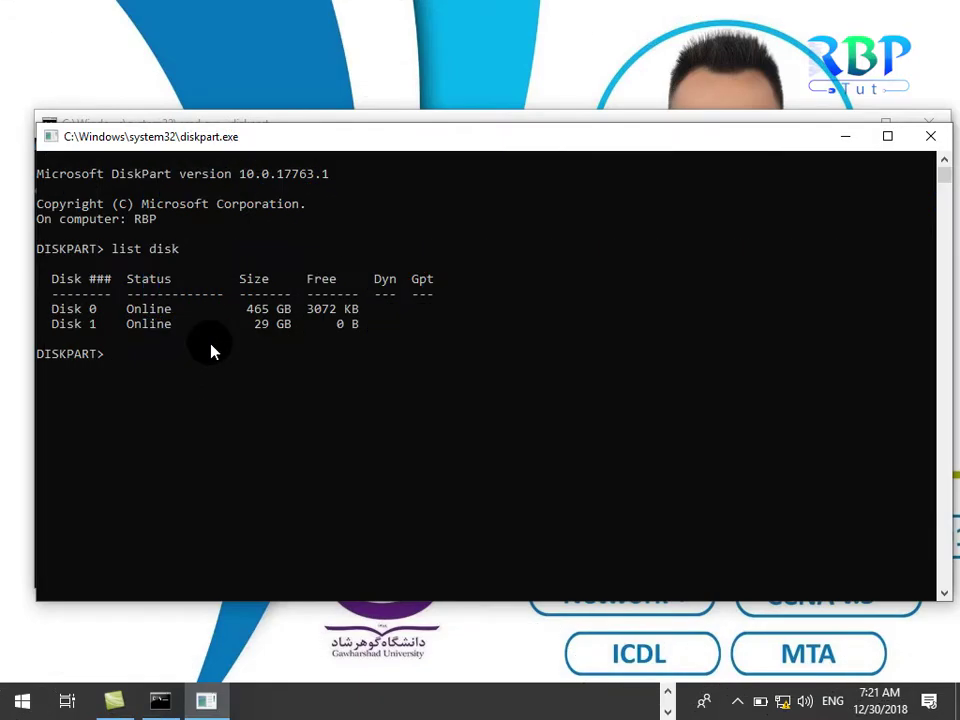
{"action": "type", "text": "select disk"}
{"action": "type", "text": "1"}
{"action": "key", "text": "Return"}
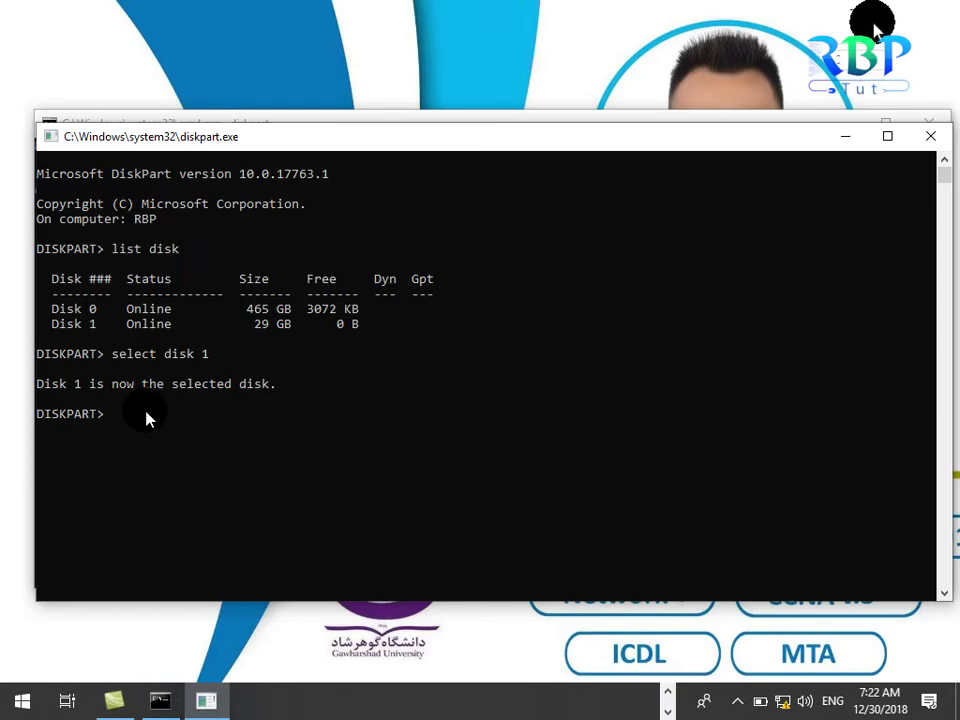
Arrange the This PC and DiskPart windows so that USB Drive (F:) and the DiskPart prompt are both in view.
{"action": "left_click_drag", "start_coordinate": [471, 90], "coordinate": [613, 76]}
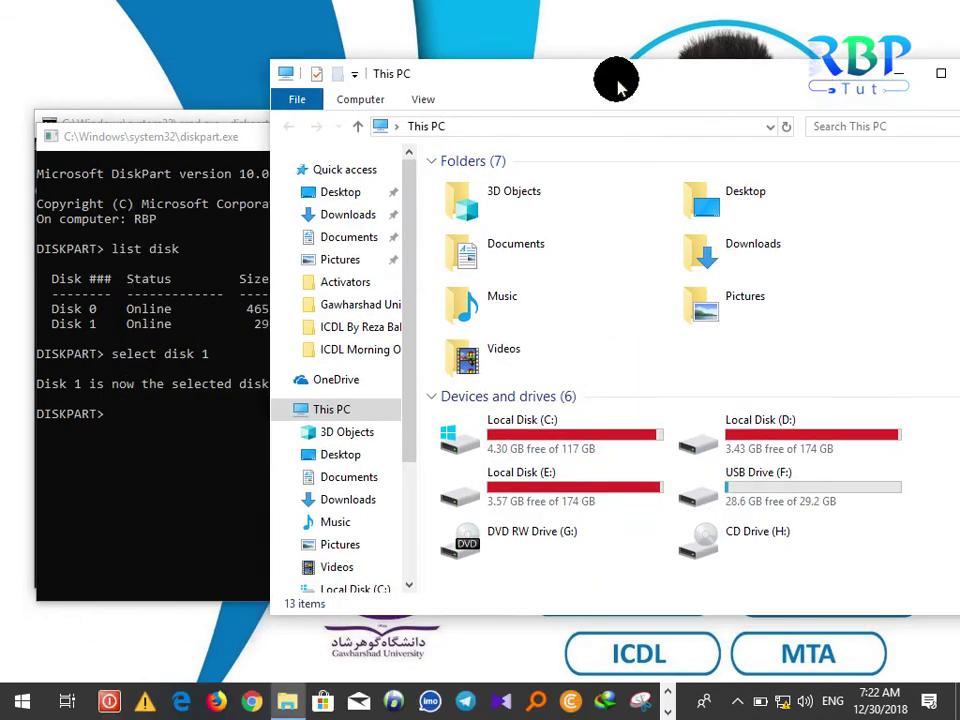
{"action": "left_click", "coordinate": [790, 458]}
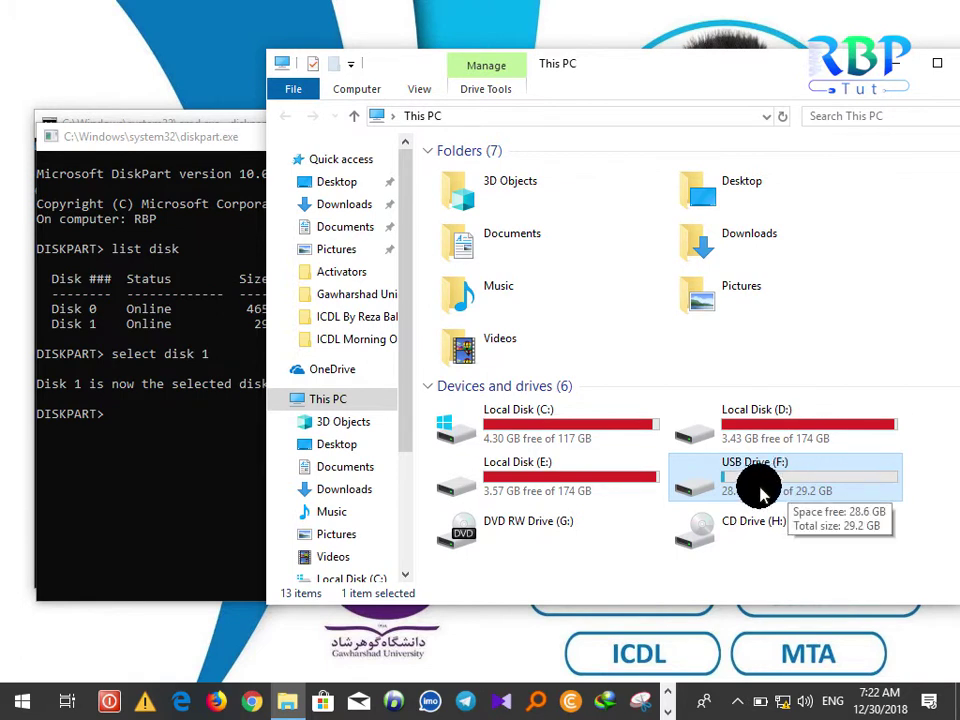
{"action": "left_click", "coordinate": [141, 154]}
{"action": "left_click_drag", "start_coordinate": [189, 139], "coordinate": [142, 40]}
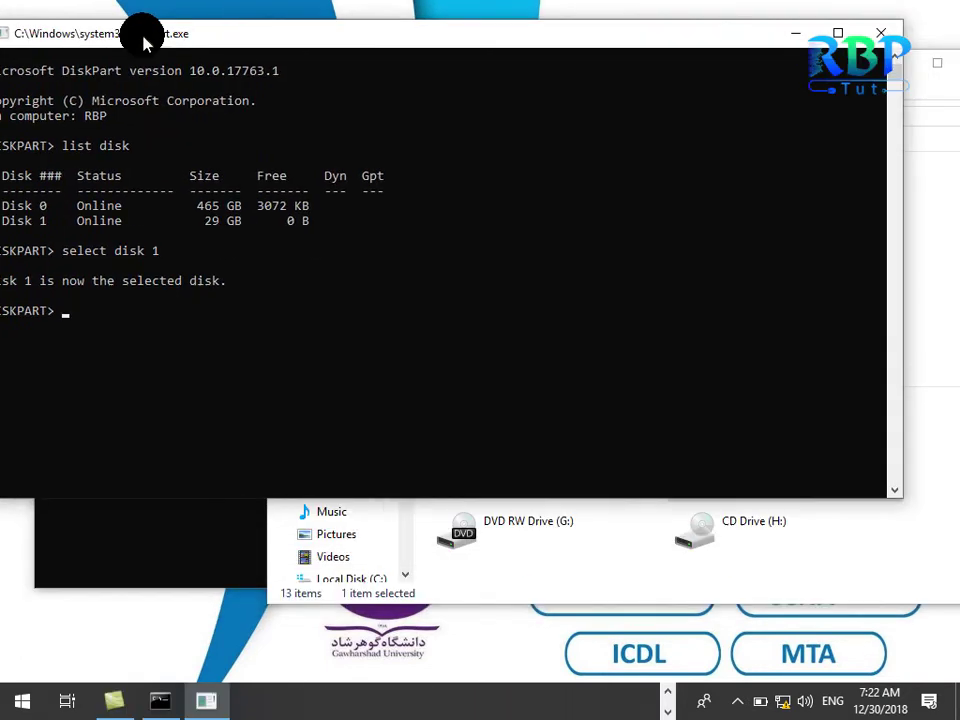
{"action": "left_click_drag", "start_coordinate": [505, 42], "coordinate": [18, 22]}
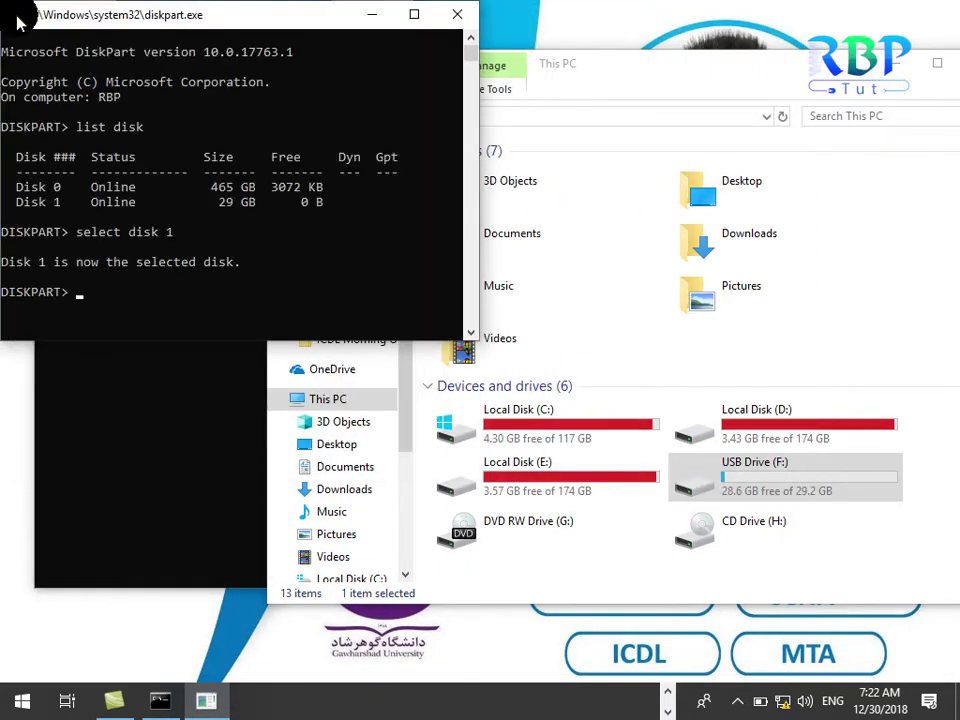
{"action": "left_click", "coordinate": [765, 497]}
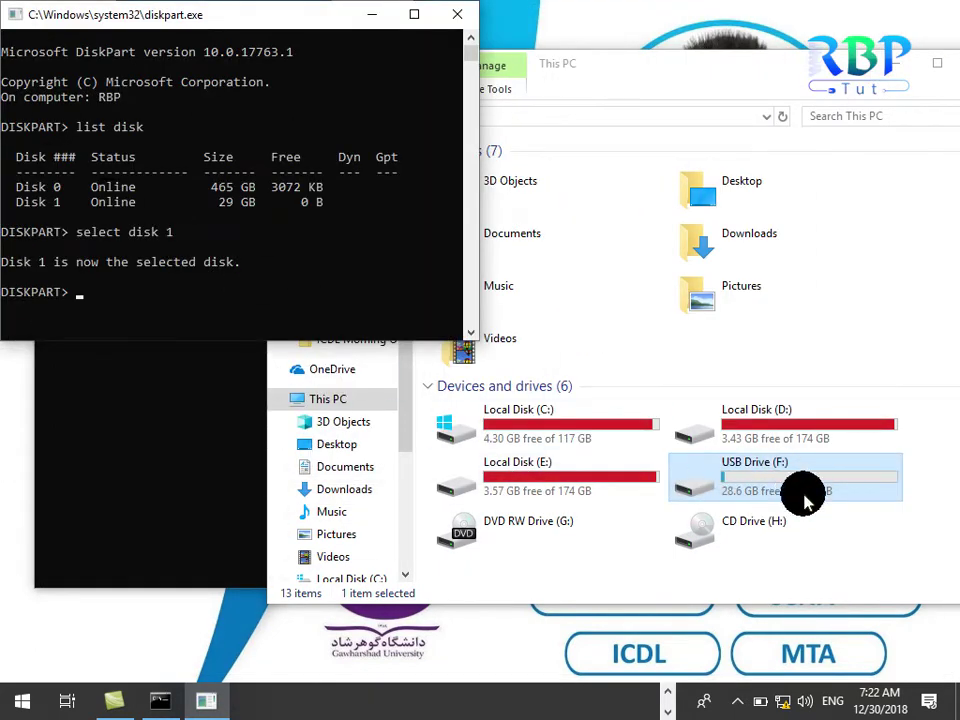
Run the clean command in DiskPart to erase the selected disk 1.
{"action": "left_click", "coordinate": [128, 283]}
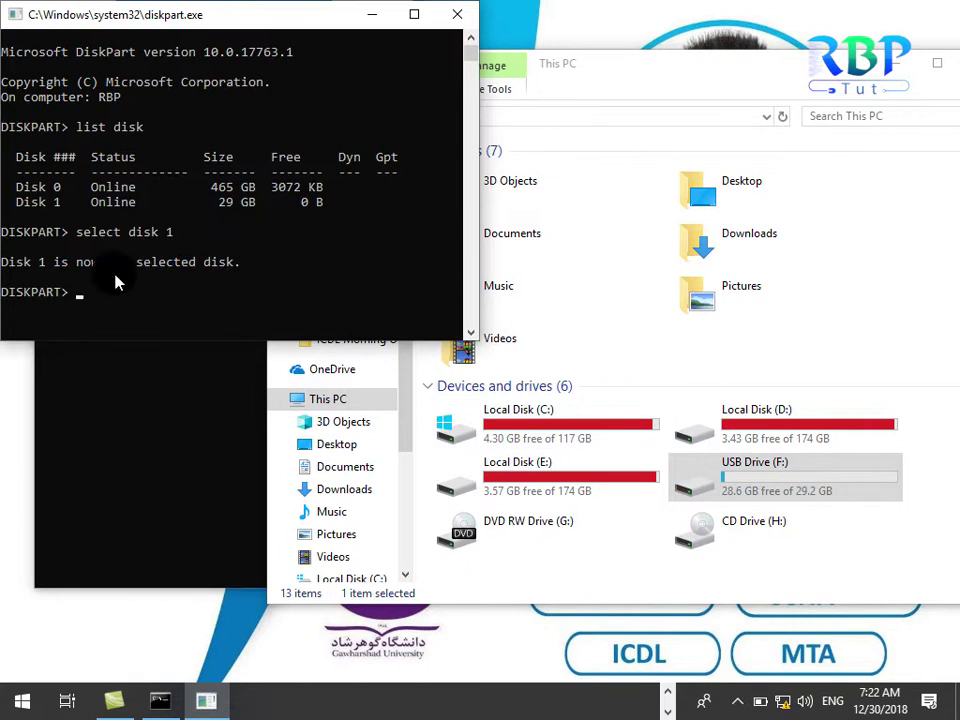
{"action": "left_click", "coordinate": [81, 292]}
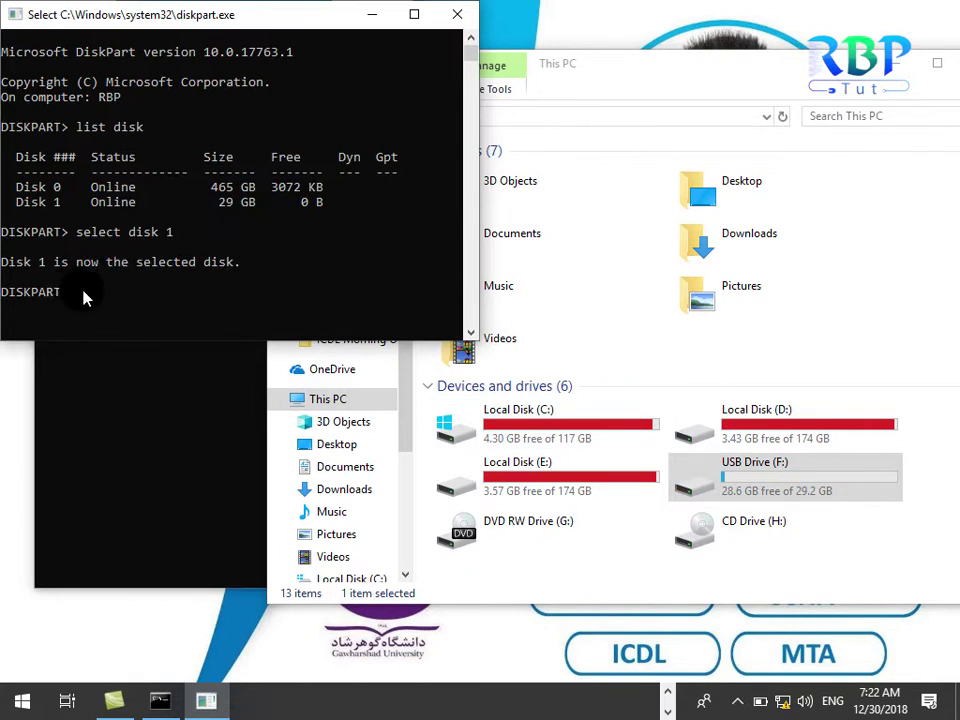
{"action": "type", "text": "clean"}
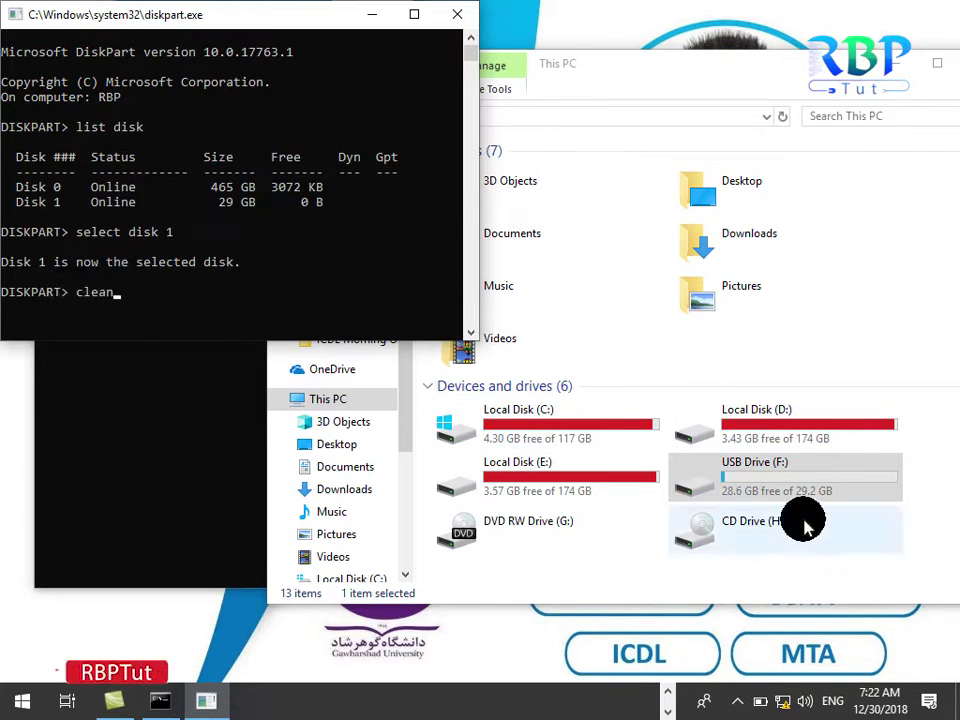
{"action": "left_click", "coordinate": [697, 456]}
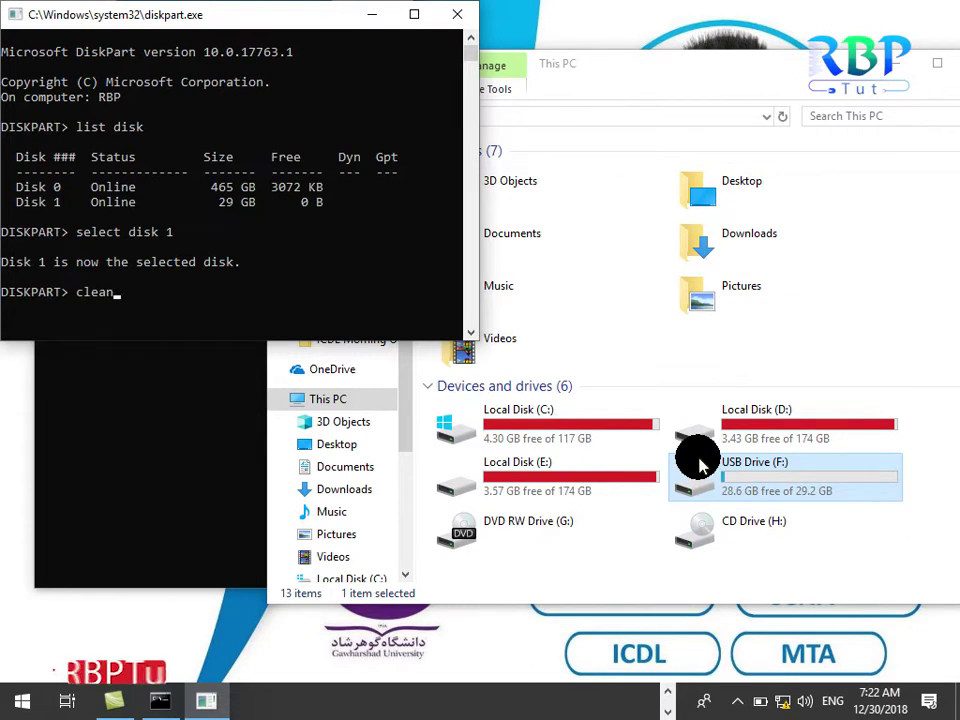
{"action": "left_click", "coordinate": [136, 297]}
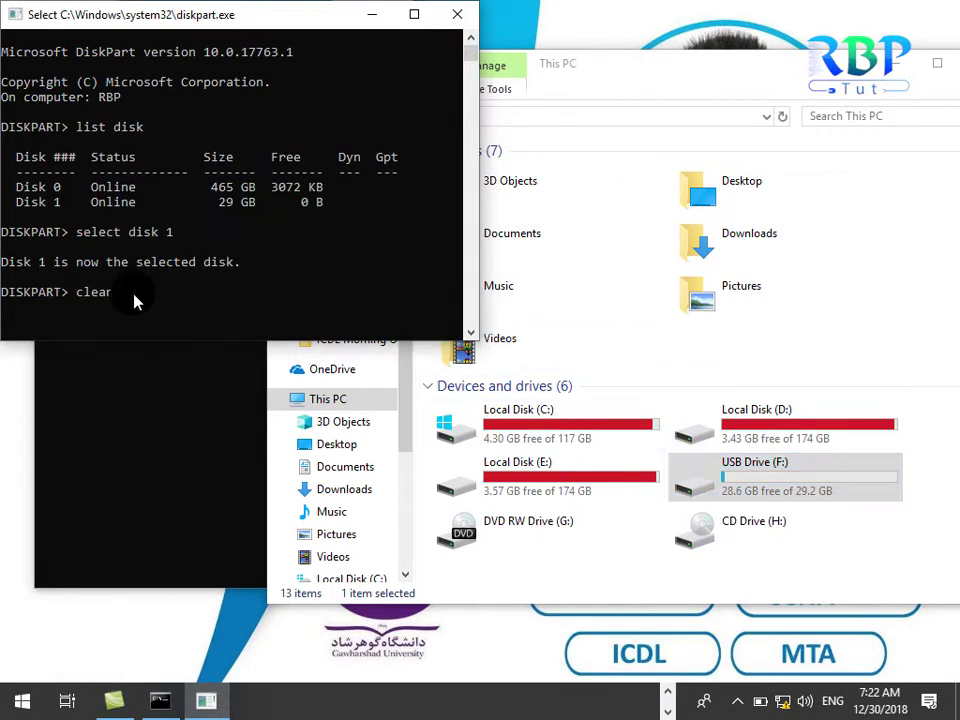
{"action": "key", "text": "Escape"}
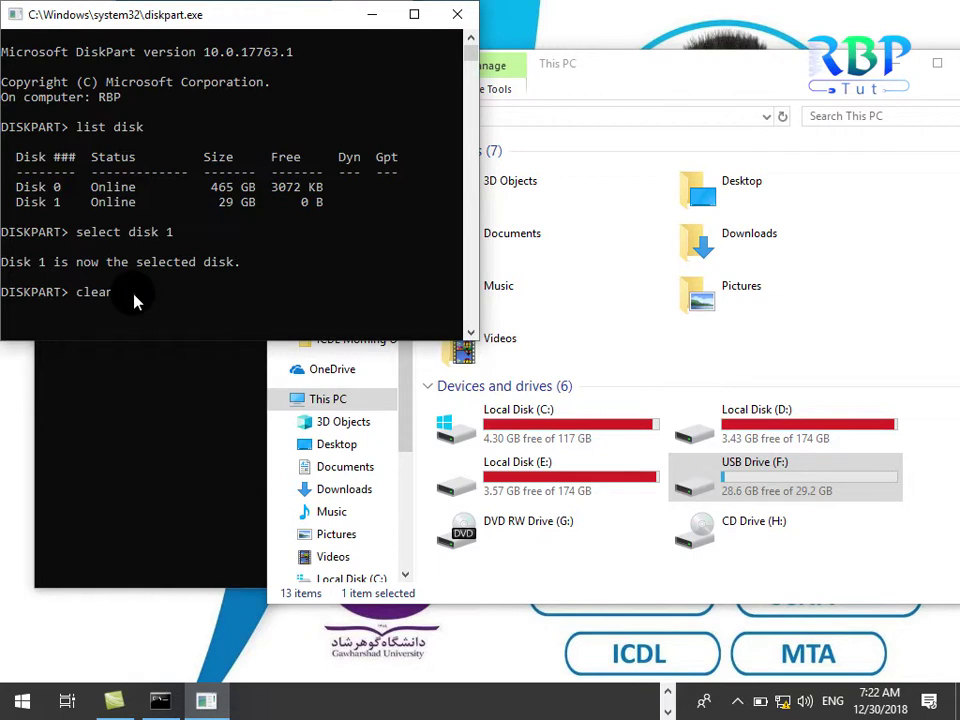
{"action": "key", "text": "BackSpace"}
{"action": "type", "text": "n"}
{"action": "key", "text": "Return"}
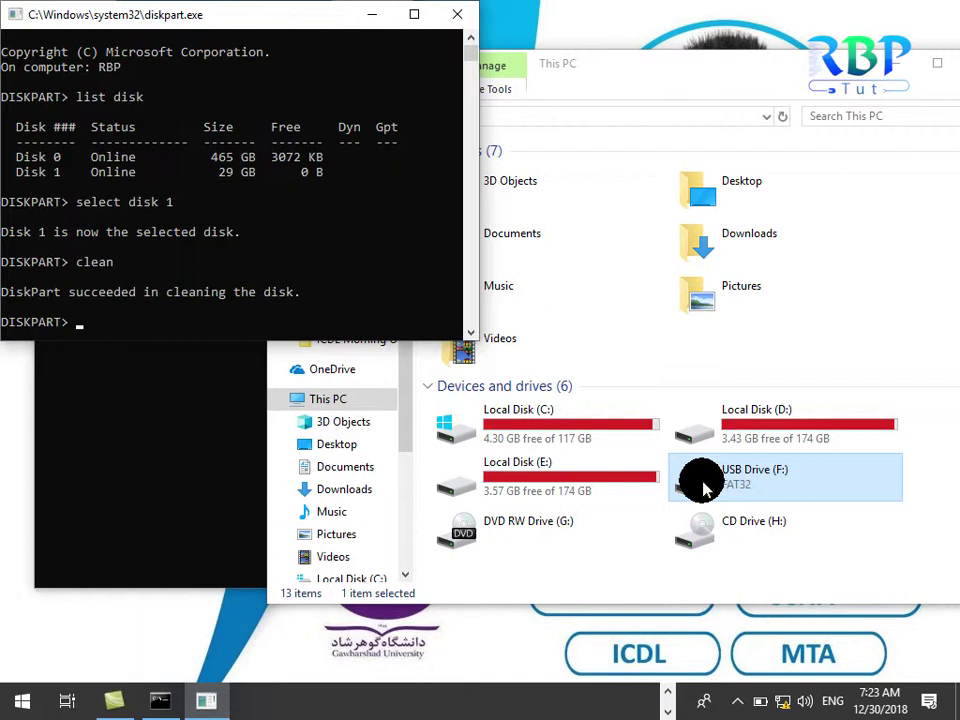
Create a primary partition on the cleaned disk with the command "cre part pri".
{"action": "left_click", "coordinate": [268, 258]}
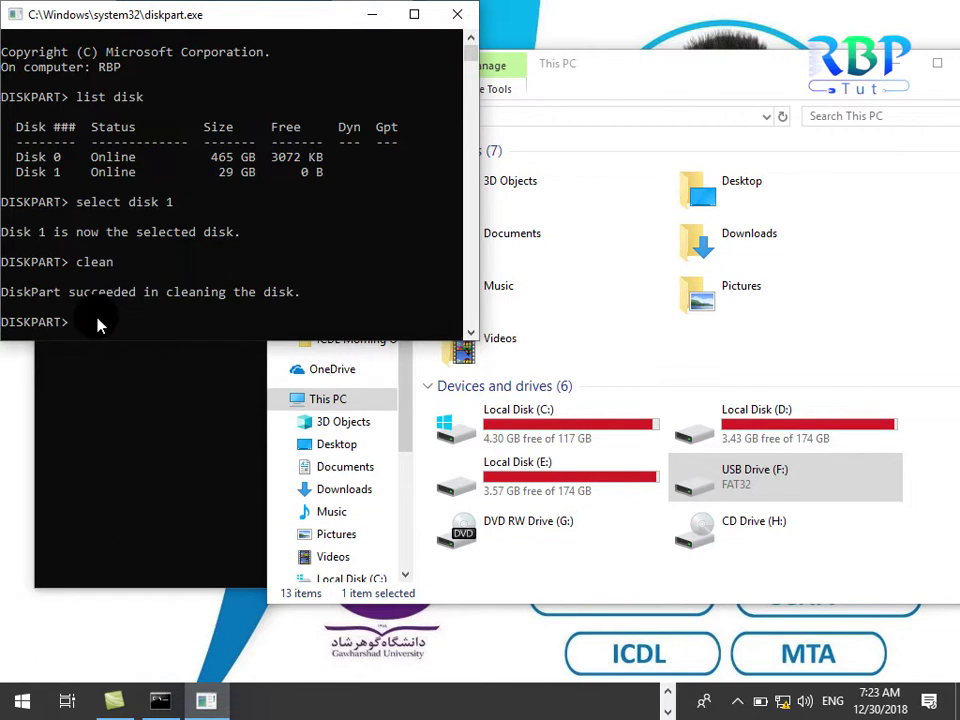
{"action": "type", "text": "cre part pri"}
{"action": "key", "text": "Return"}
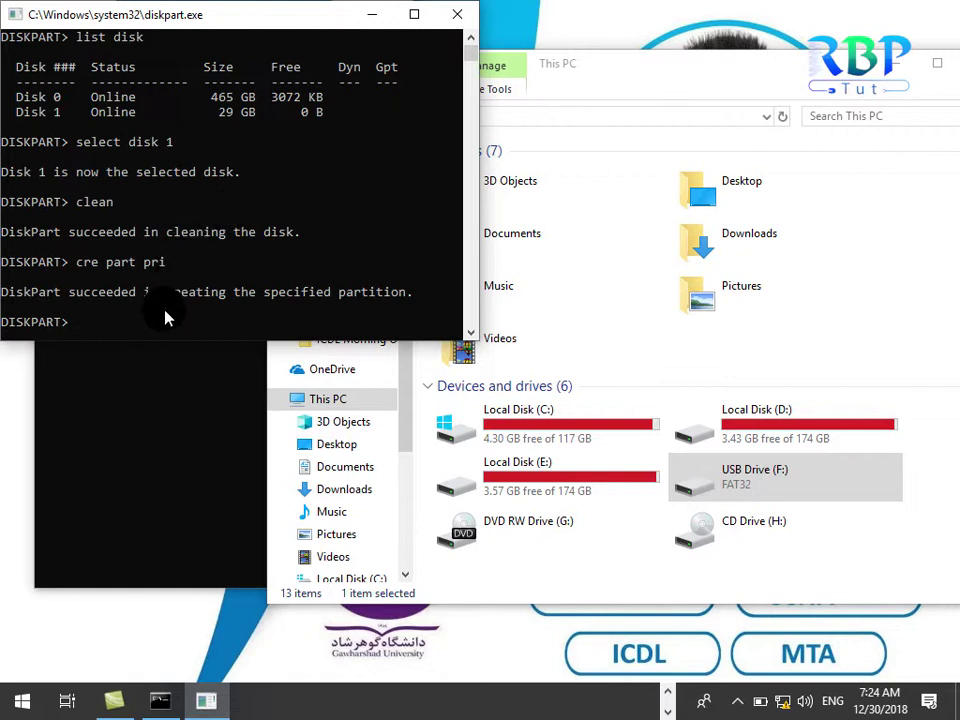
Quick-format the new partition as NTFS with "format fs=ntfs quick" and check USB Drive (F:) in This PC.
{"action": "type", "text": "format fs=ntfs"}
{"action": "type", "text": "quick"}
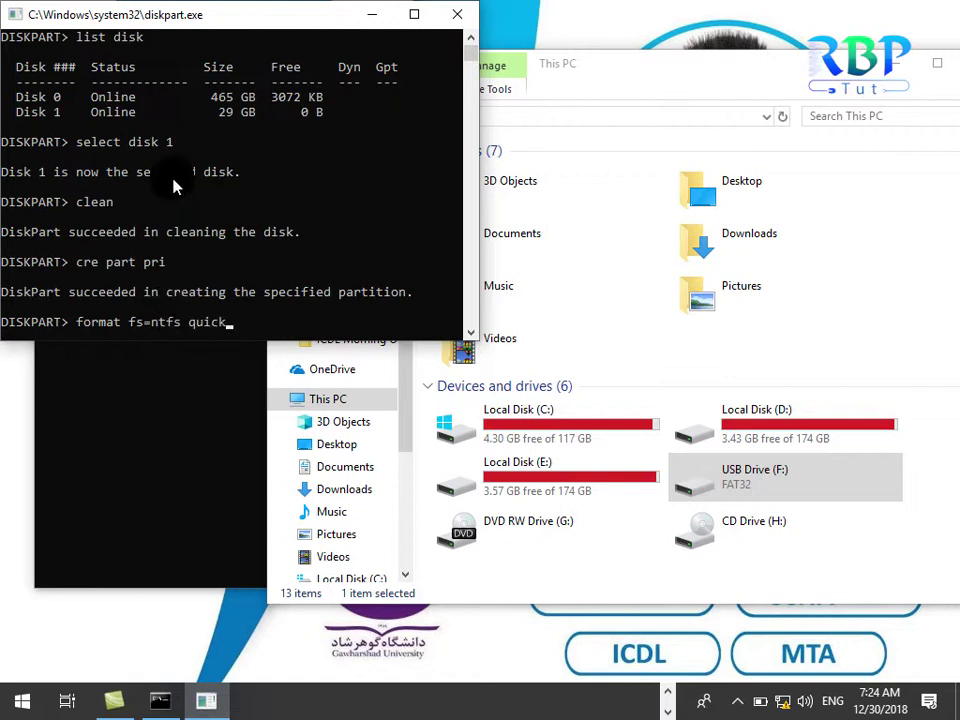
{"action": "key", "text": "Return"}
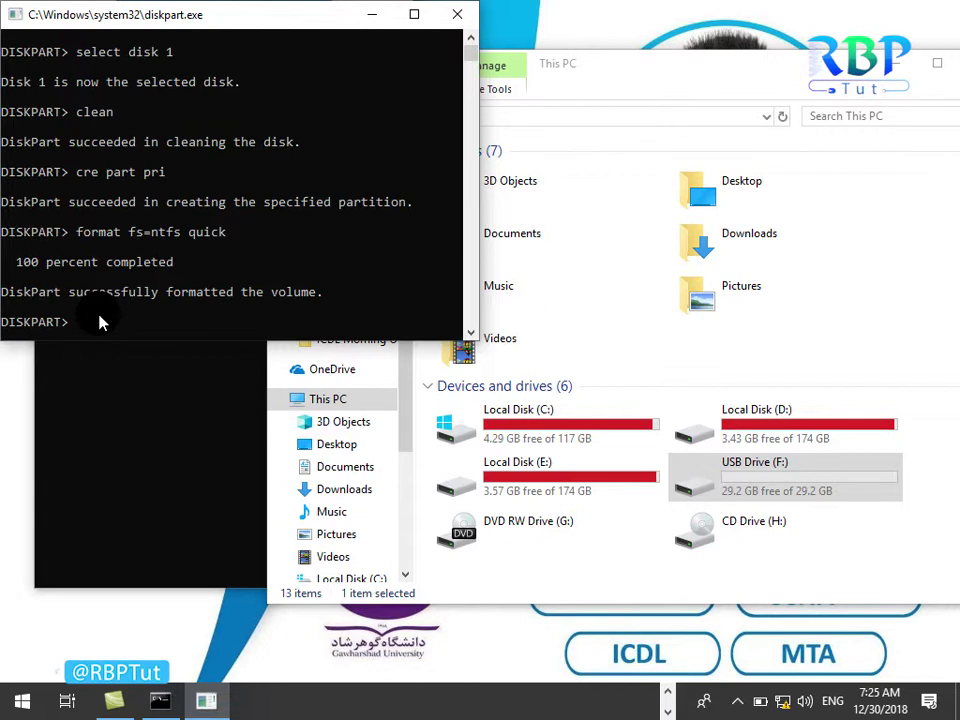
{"action": "left_click", "coordinate": [783, 470]}
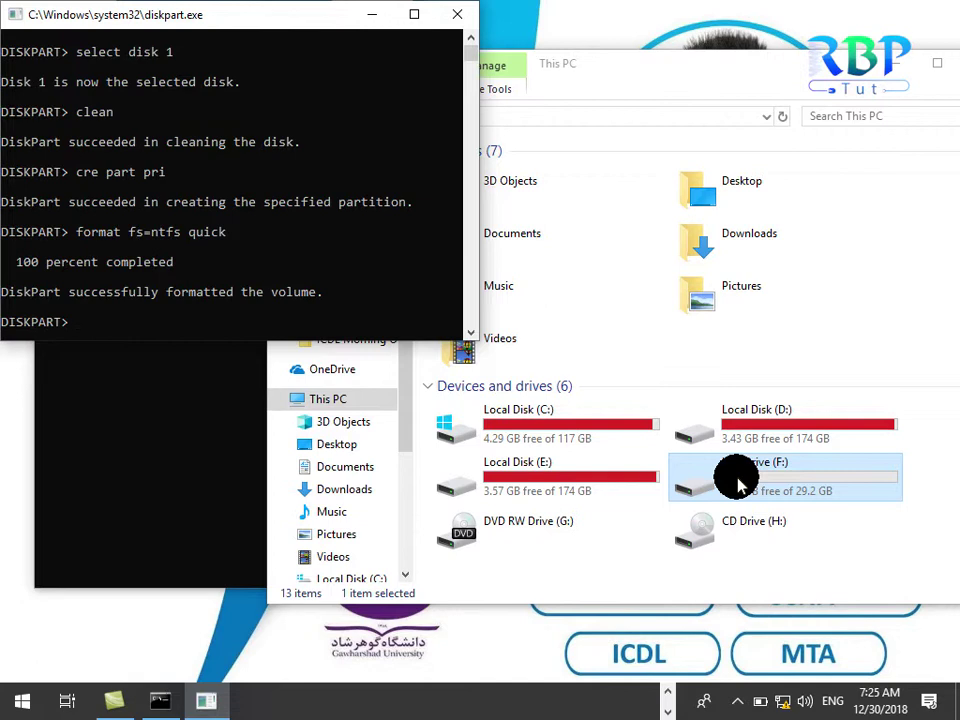
Mark the formatted USB partition as active in DiskPart.
{"action": "type", "text": "active"}
{"action": "key", "text": "Return"}
{"action": "key", "text": "Return"}
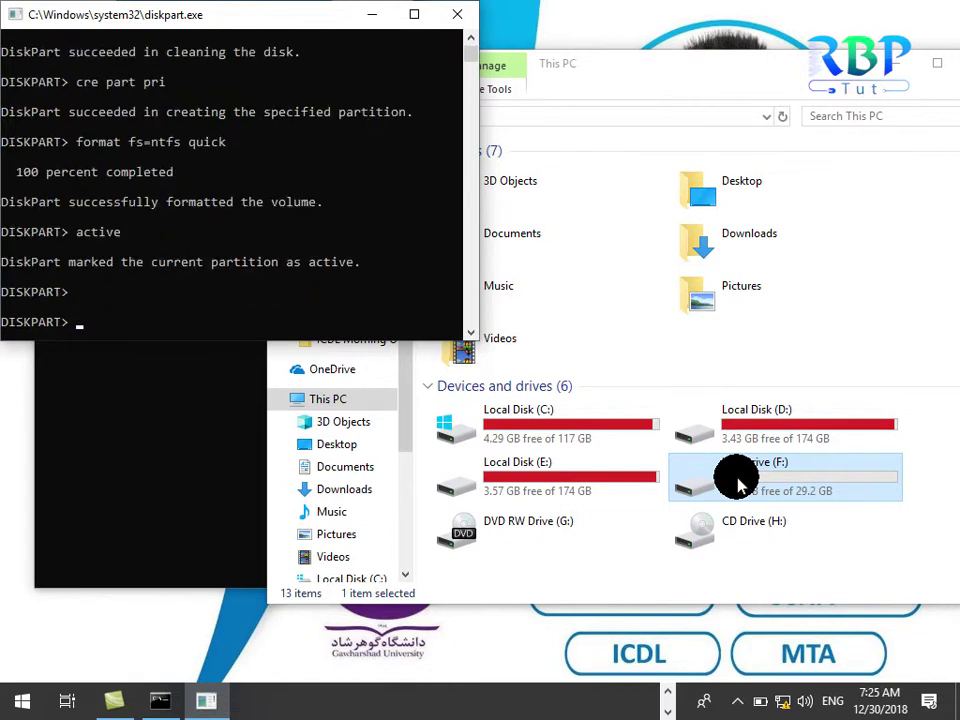
{"action": "key", "text": "Return"}
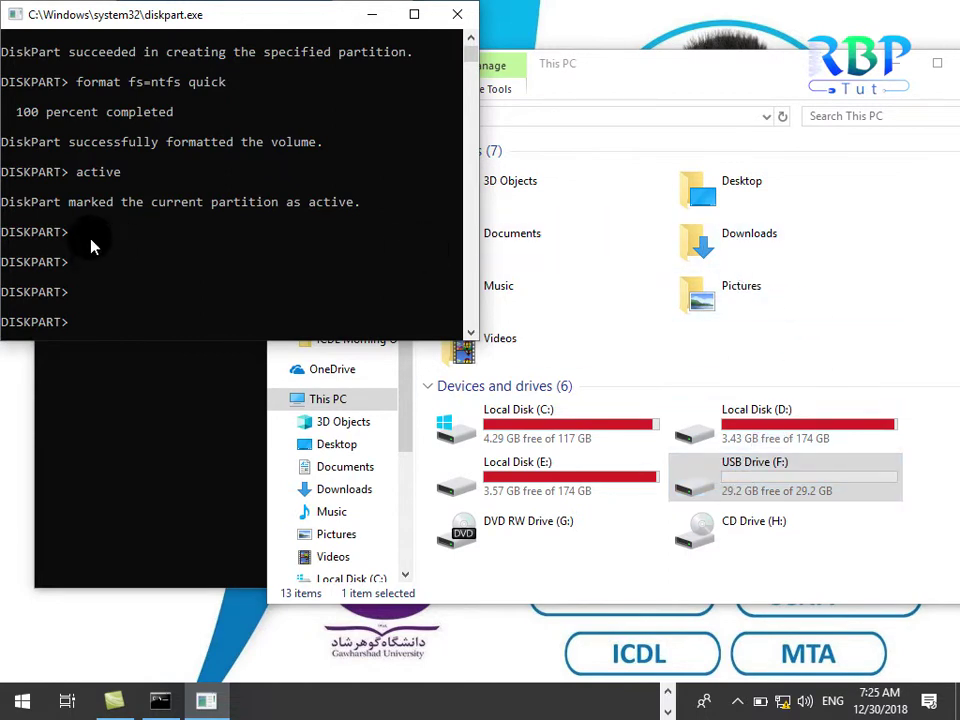
Exit DiskPart and close the remaining Command Prompt window with the exit command.
{"action": "type", "text": "exit"}
{"action": "key", "text": "Return"}
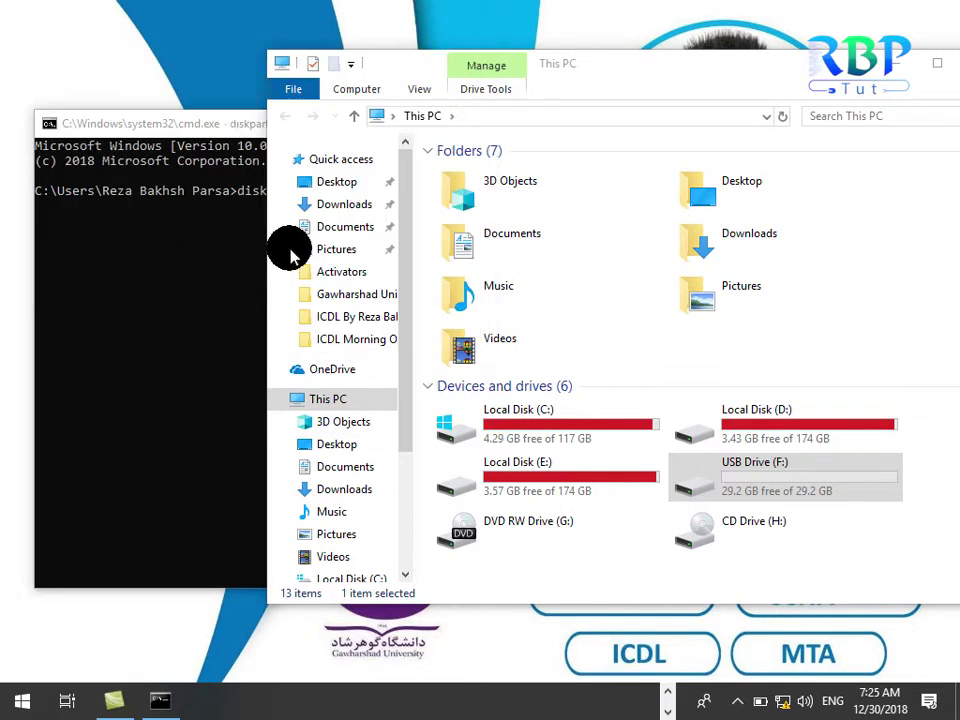
{"action": "left_click", "coordinate": [199, 257]}
{"action": "type", "text": "exit"}
{"action": "key", "text": "Return"}
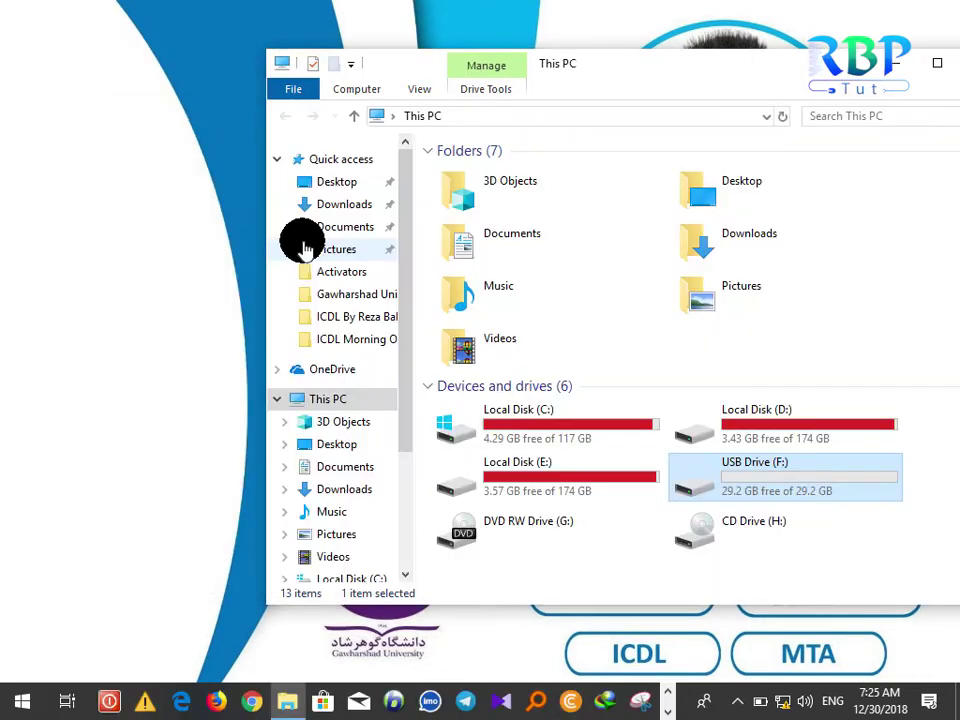
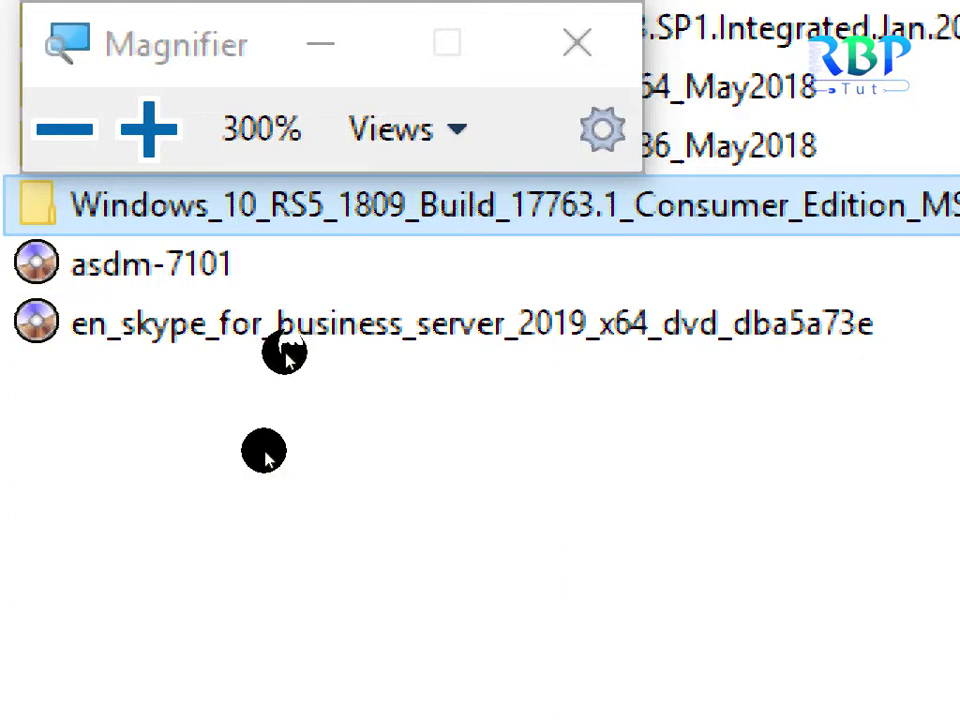
Close Magnifier and open the Windows_10_RS5_1809_Build_17763.1_Consumer_Edition_MSDN_RTM_Retail_x64 folder in OS 2018.
{"action": "mouse_move", "coordinate": [284, 352]}
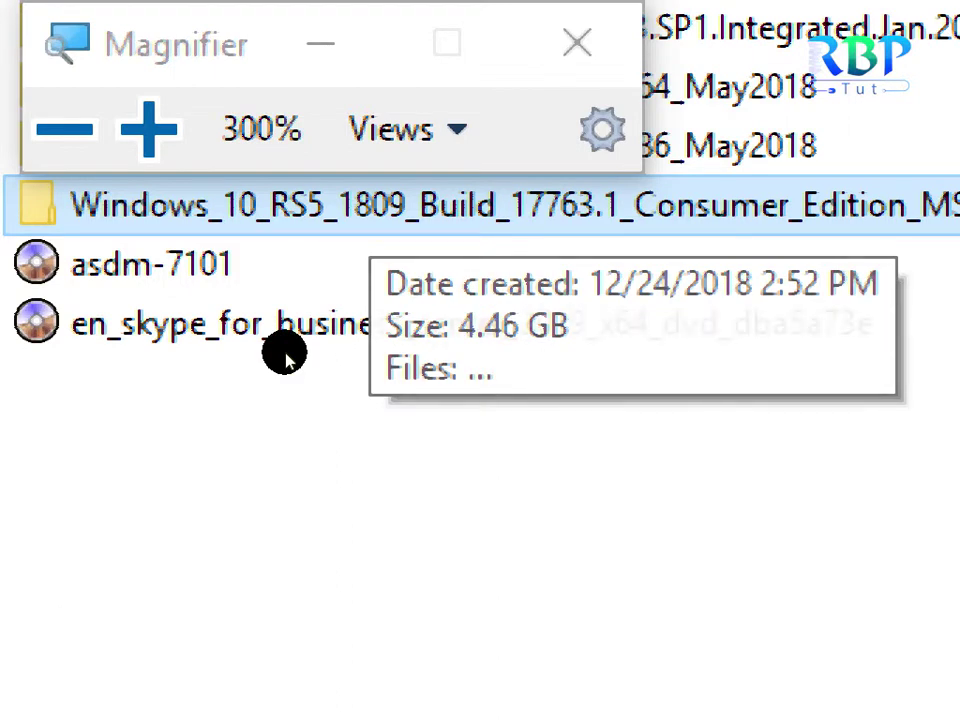
{"action": "double_click", "coordinate": [284, 352]}
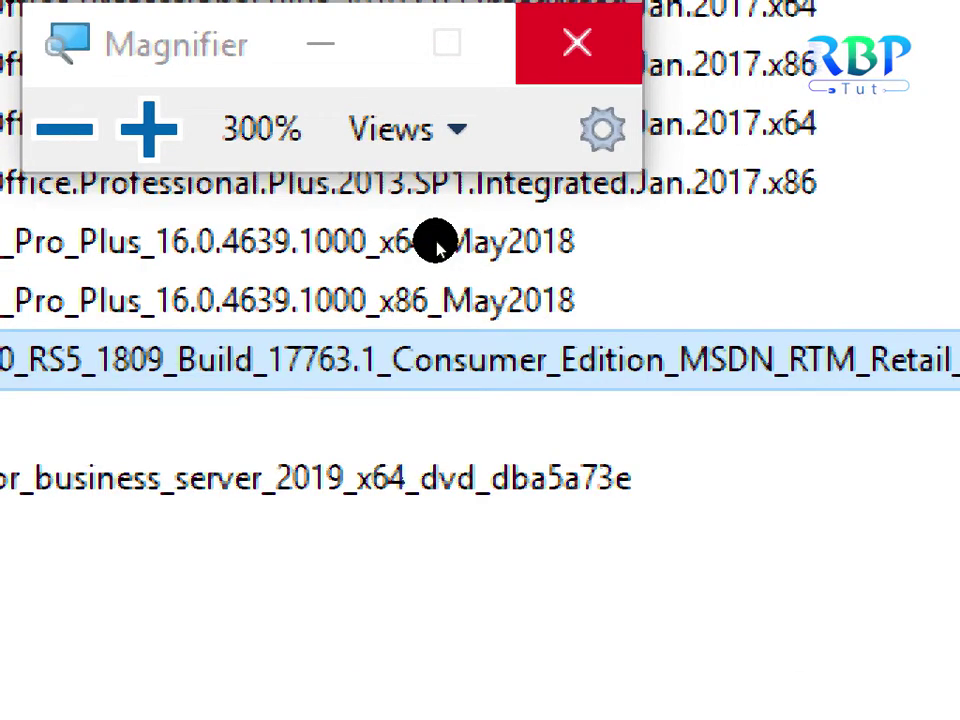
{"action": "left_click", "coordinate": [436, 241]}
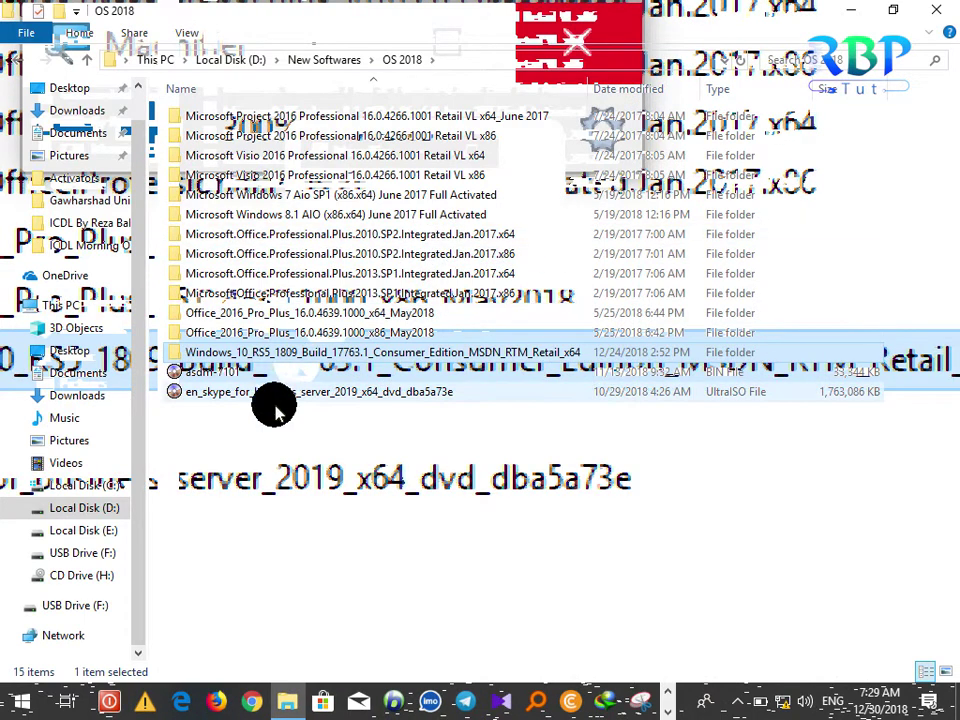
{"action": "double_click", "coordinate": [274, 351]}
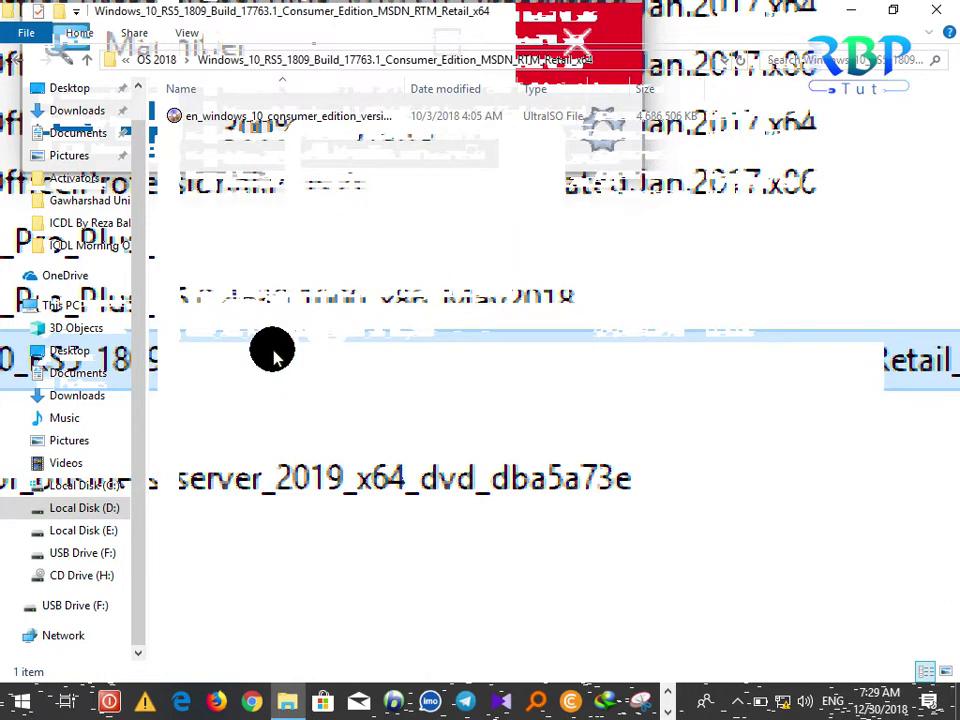
Mount the Windows 10 consumer edition ISO image to virtual drive H: with UltraISO.
{"action": "left_click", "coordinate": [261, 114]}
{"action": "right_click", "coordinate": [261, 112]}
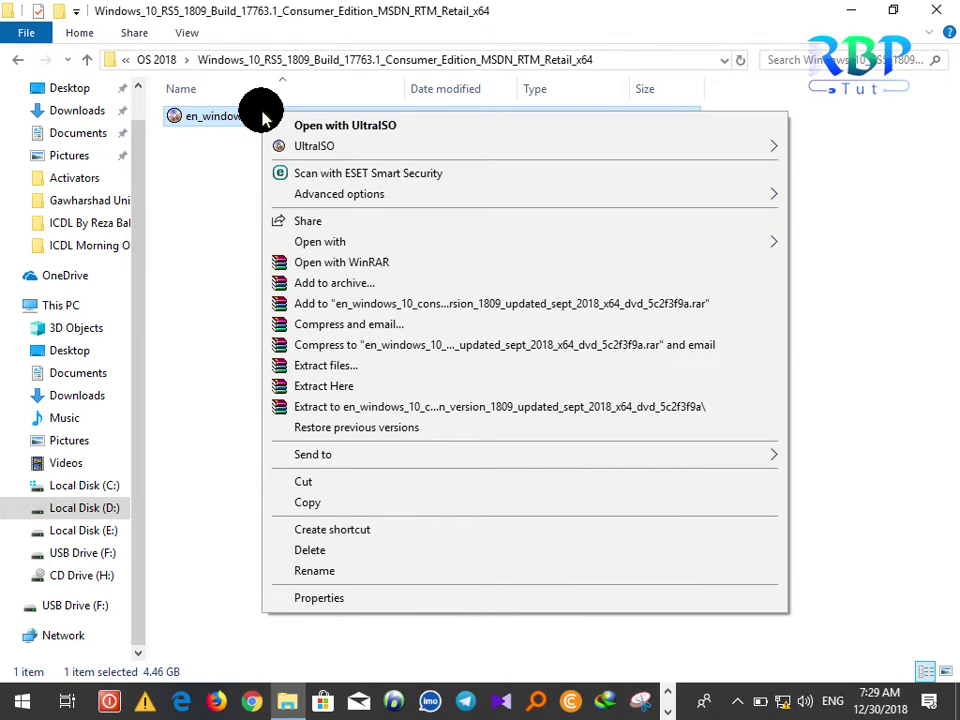
{"action": "left_click", "coordinate": [172, 318]}
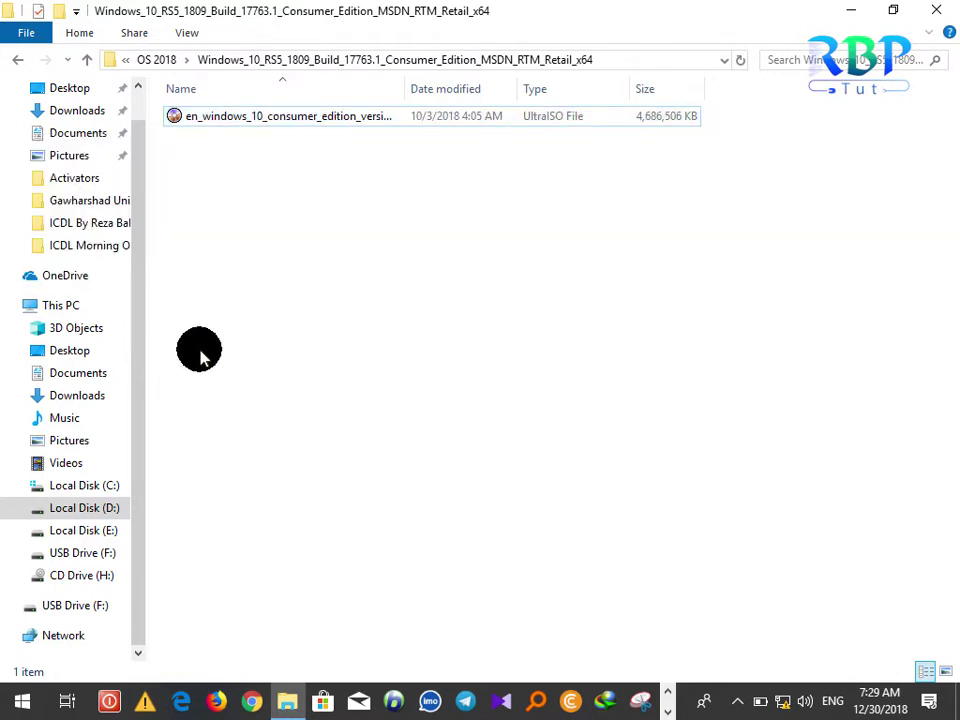
{"action": "right_click", "coordinate": [248, 117]}
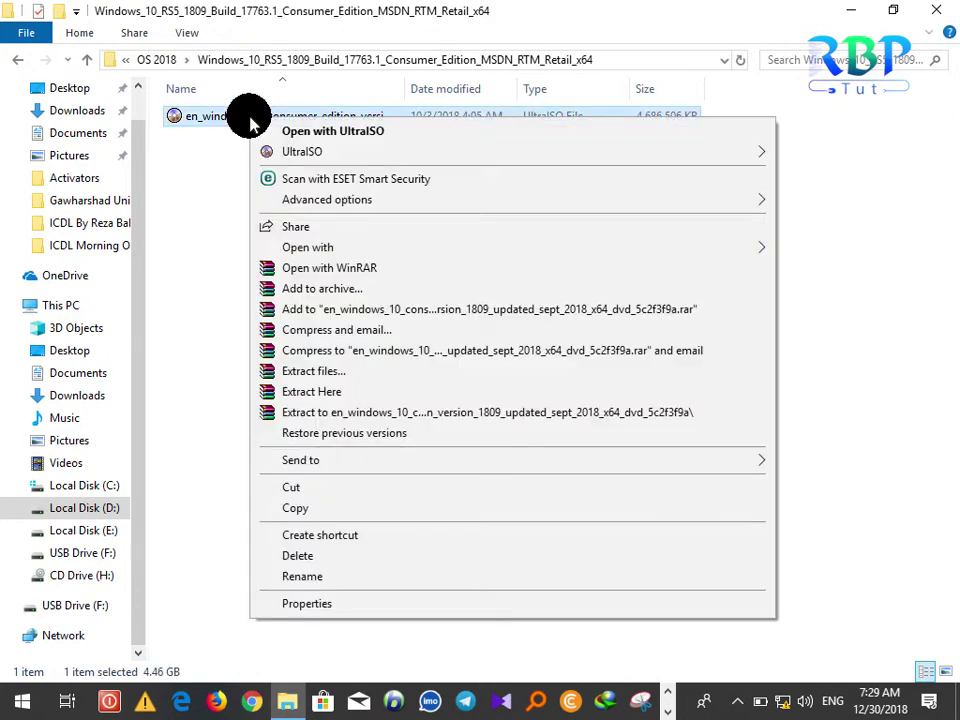
{"action": "mouse_move", "coordinate": [300, 151]}
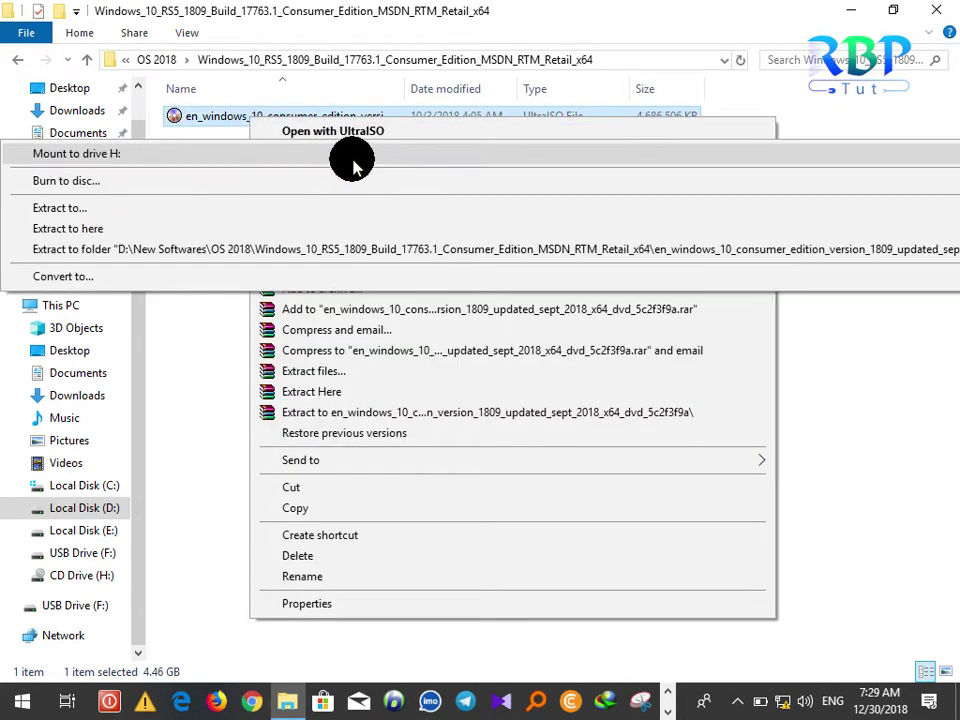
{"action": "left_click", "coordinate": [117, 157]}
Copy all the Windows setup files and folders from the mounted CD drive H:.
{"action": "left_click", "coordinate": [47, 304]}
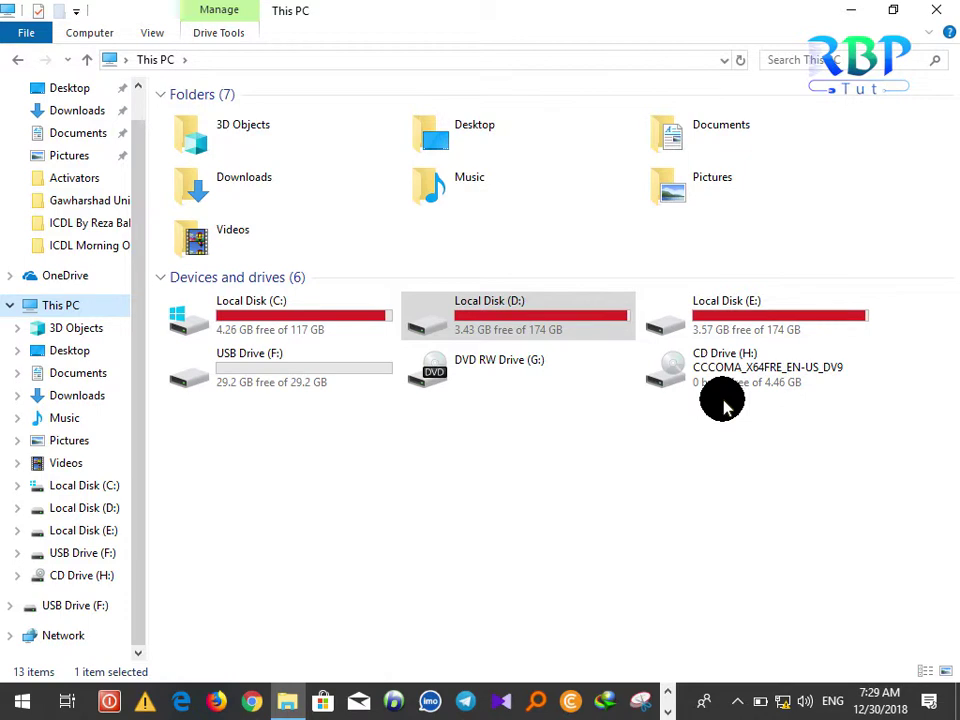
{"action": "double_click", "coordinate": [730, 381]}
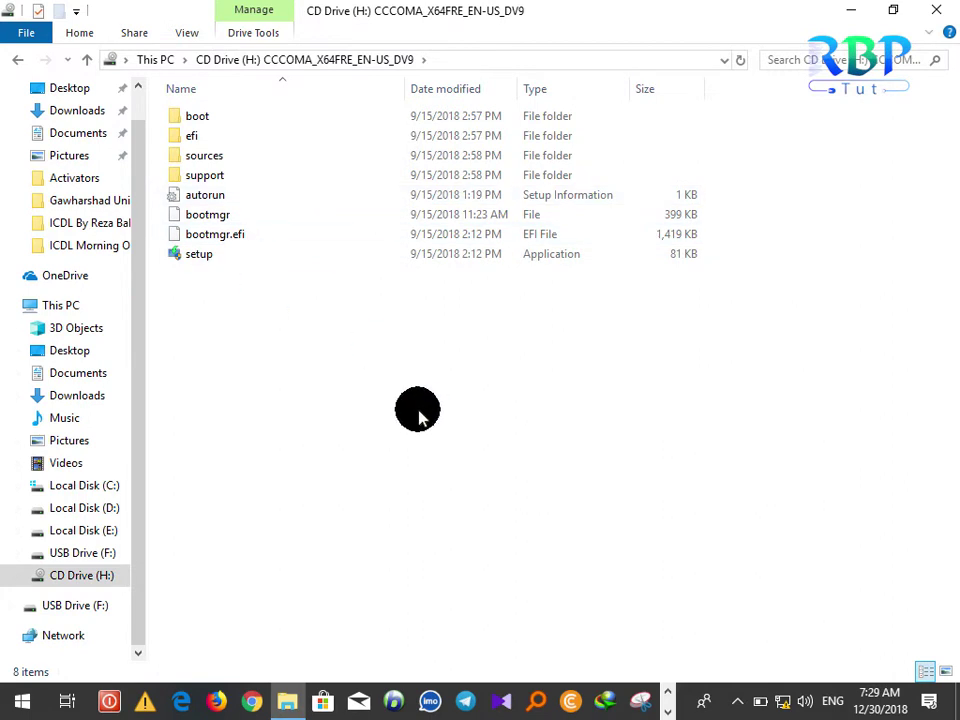
{"action": "key", "text": "ctrl+a"}
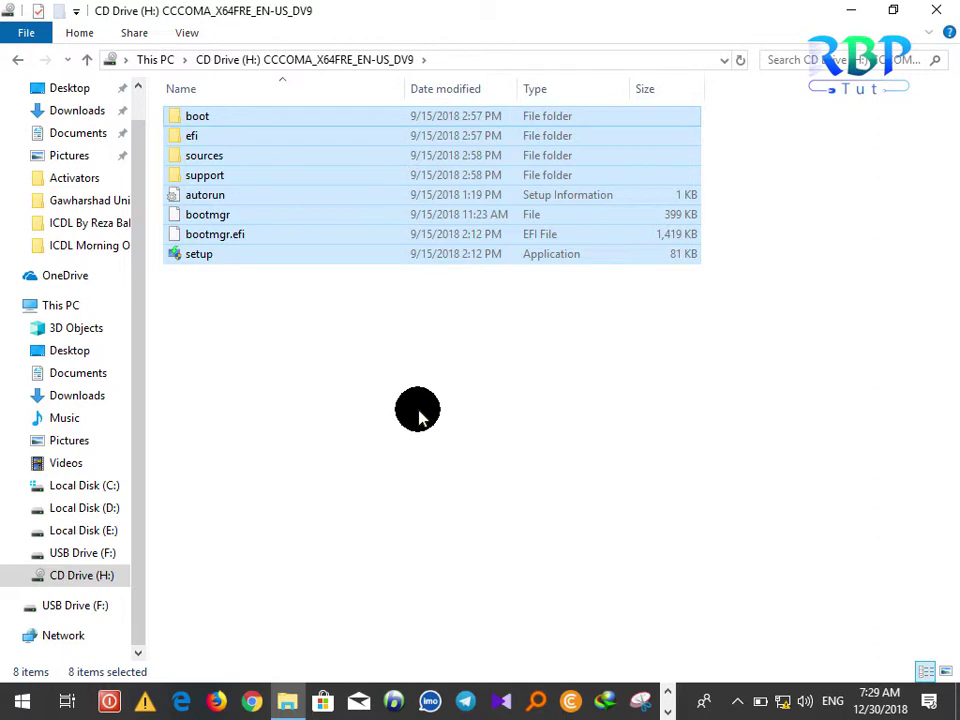
{"action": "right_click", "coordinate": [317, 197]}
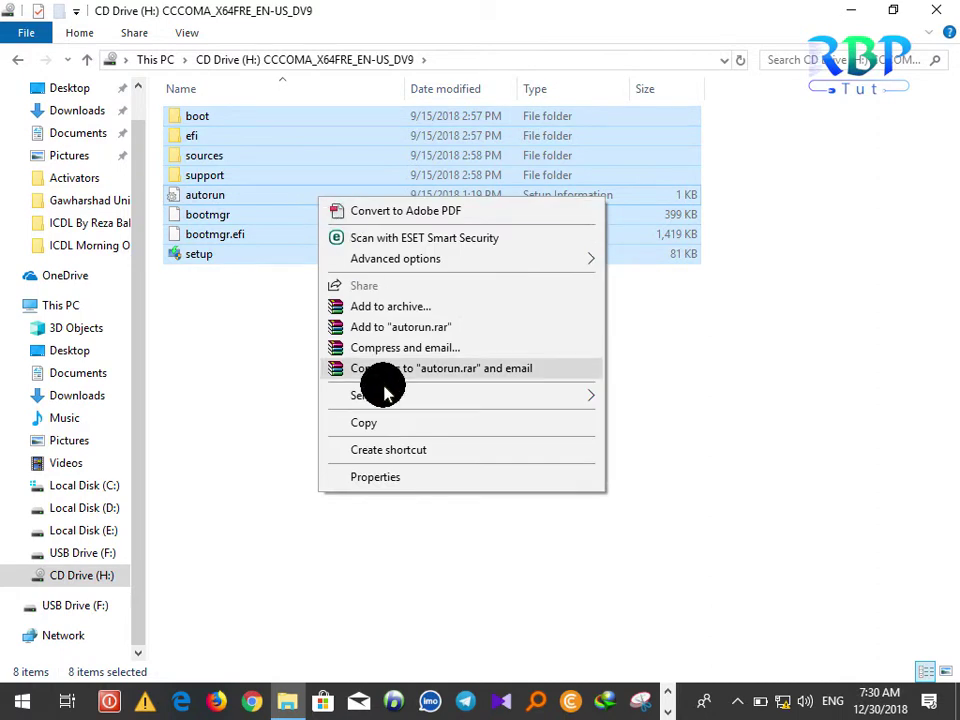
{"action": "left_click", "coordinate": [401, 426]}
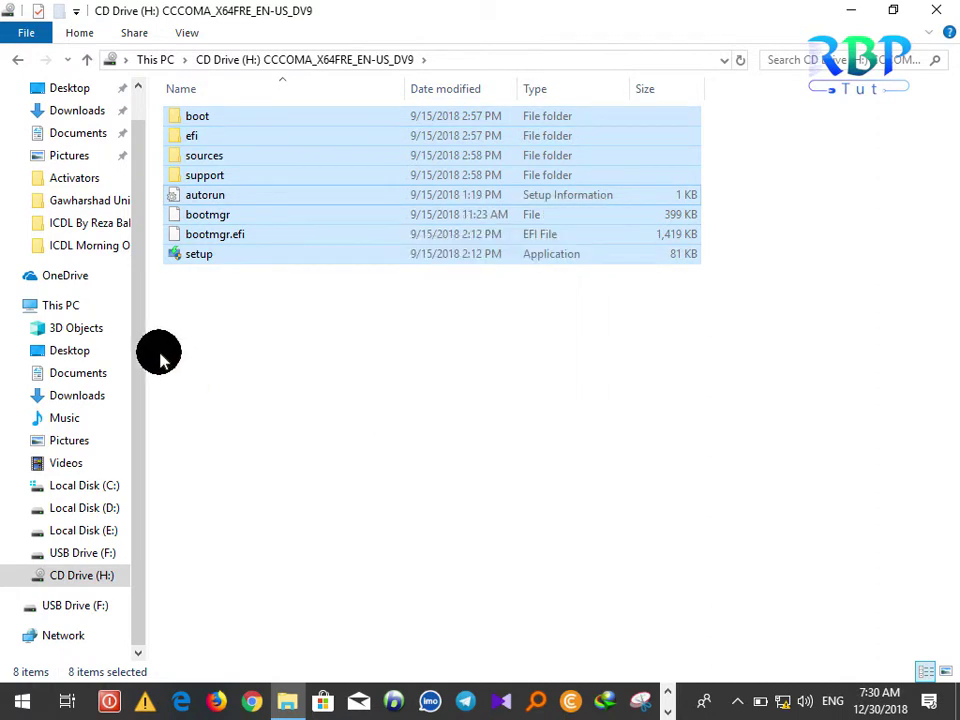
Paste the copied setup files into the root of USB drive F: and minimize the copy progress window.
{"action": "left_click", "coordinate": [79, 305]}
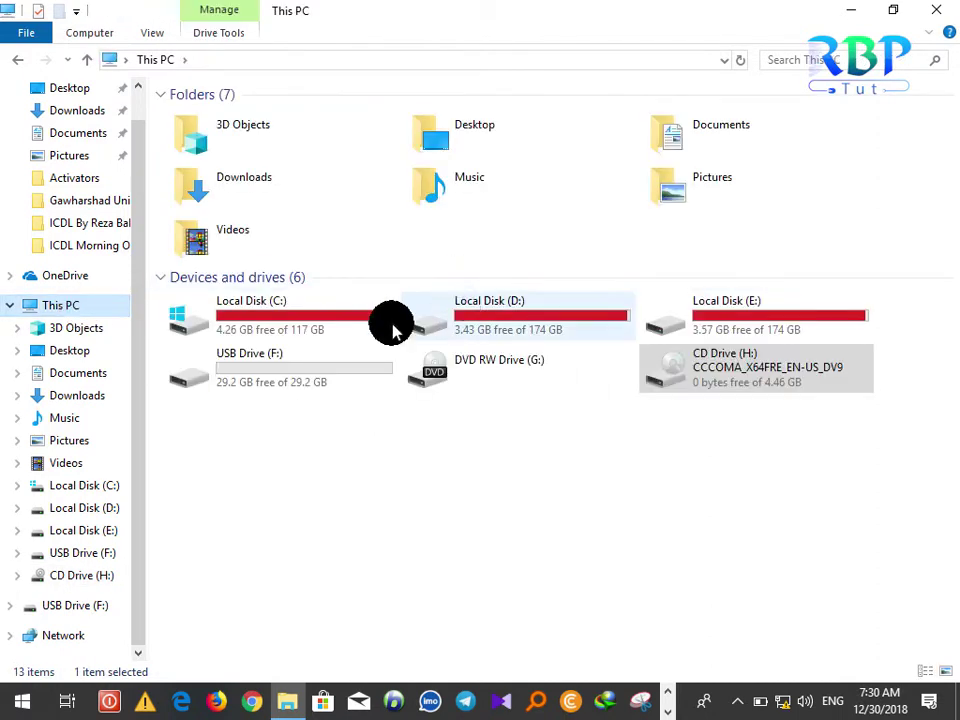
{"action": "double_click", "coordinate": [256, 368]}
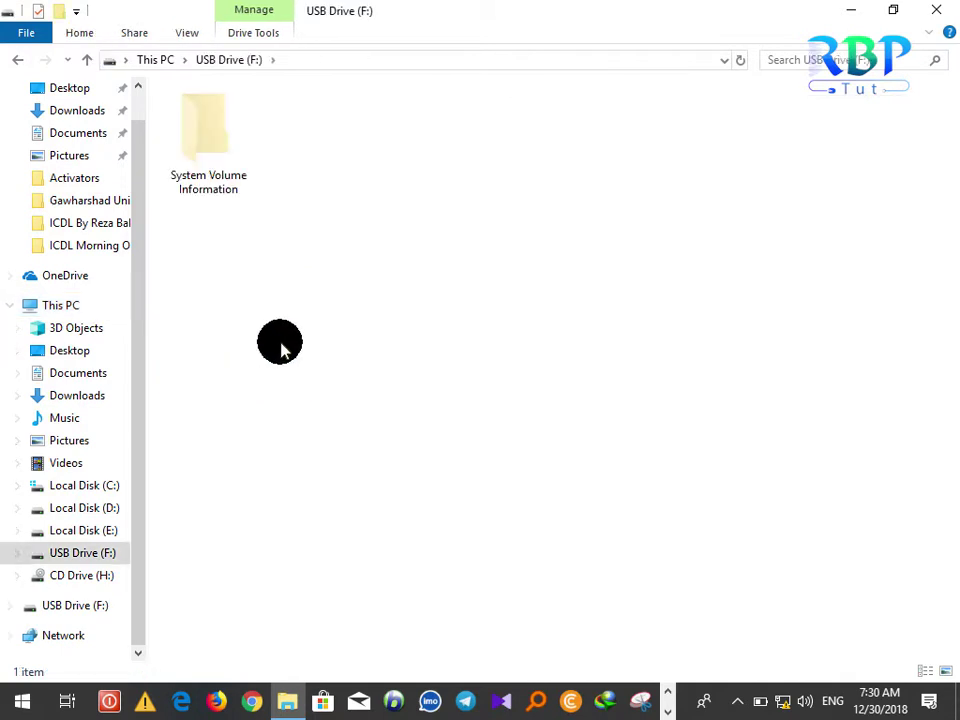
{"action": "right_click", "coordinate": [402, 240]}
{"action": "left_click", "coordinate": [495, 365]}
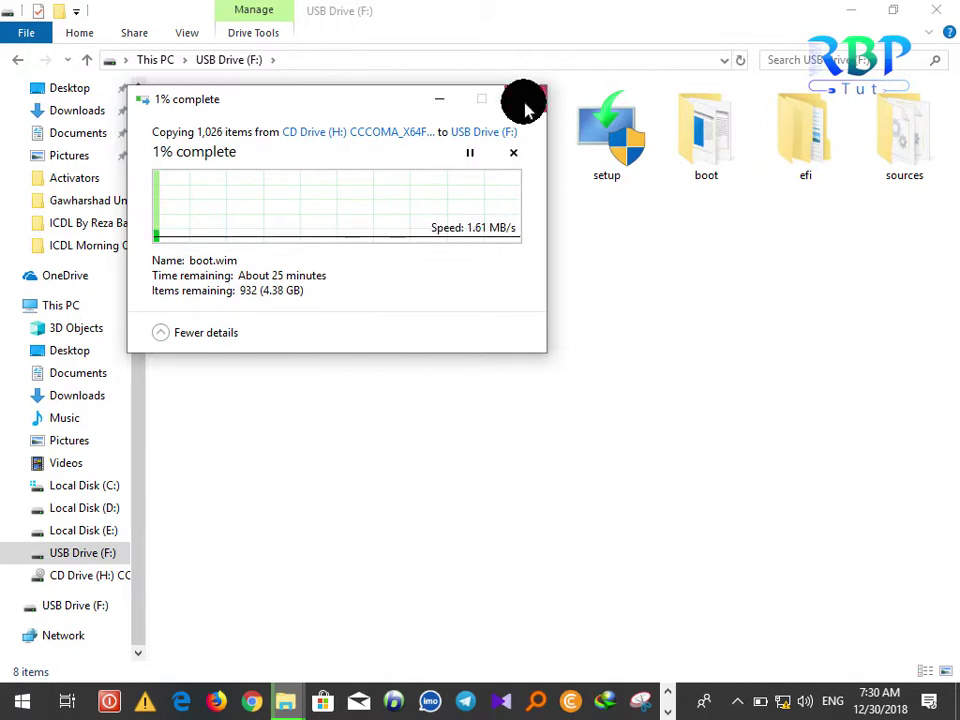
{"action": "left_click", "coordinate": [441, 99]}
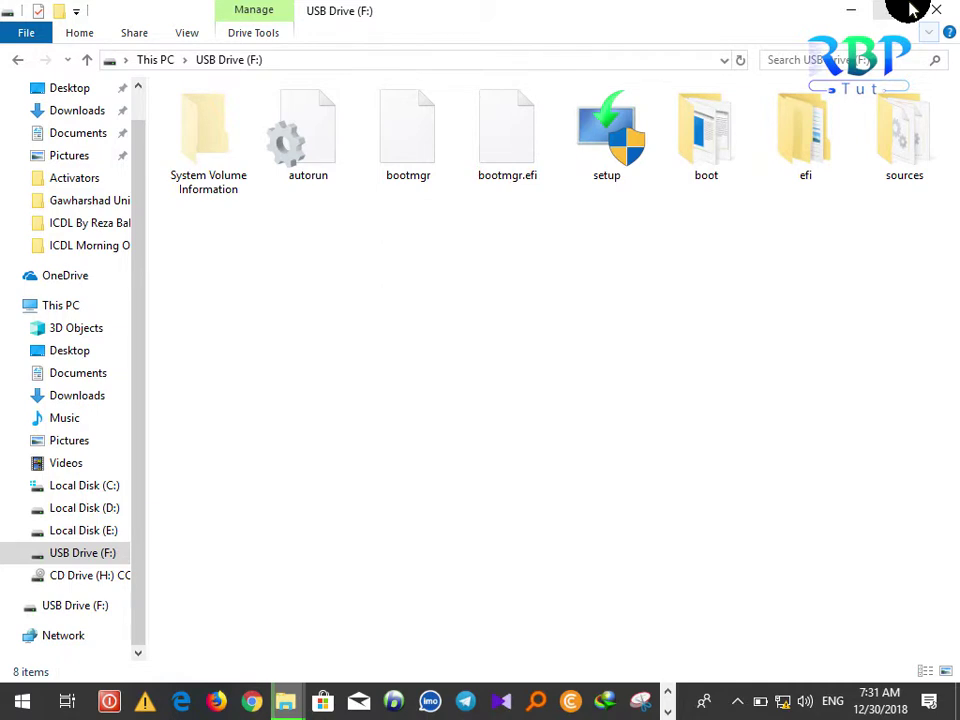
Examine the UltraISO mount, auto play and eject options for CD drive H: in This PC.
{"action": "left_click", "coordinate": [60, 304]}
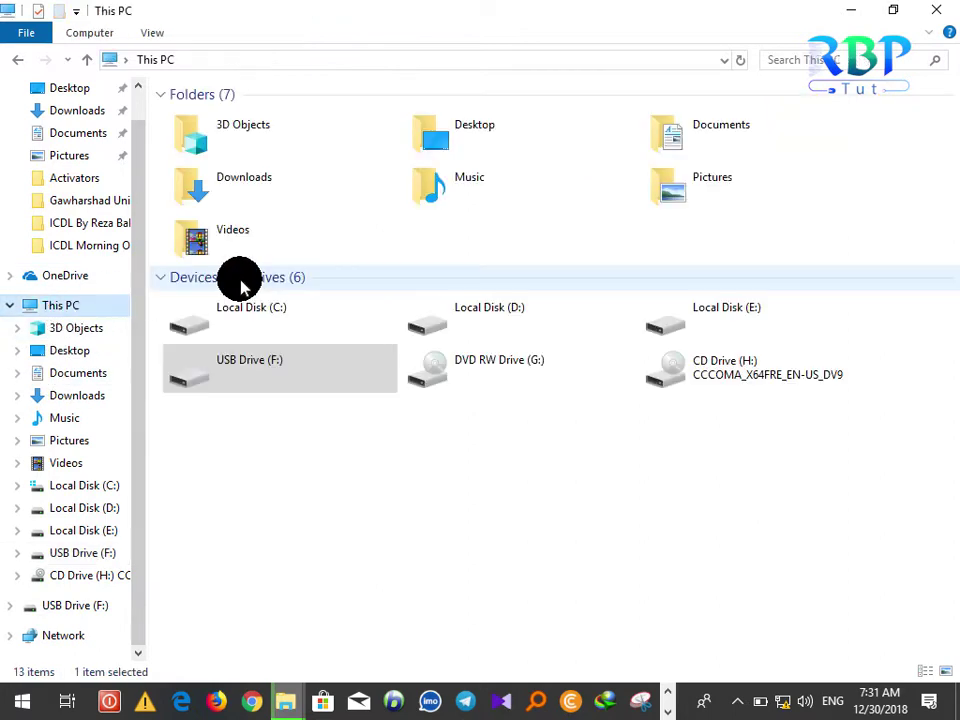
{"action": "left_click", "coordinate": [715, 362]}
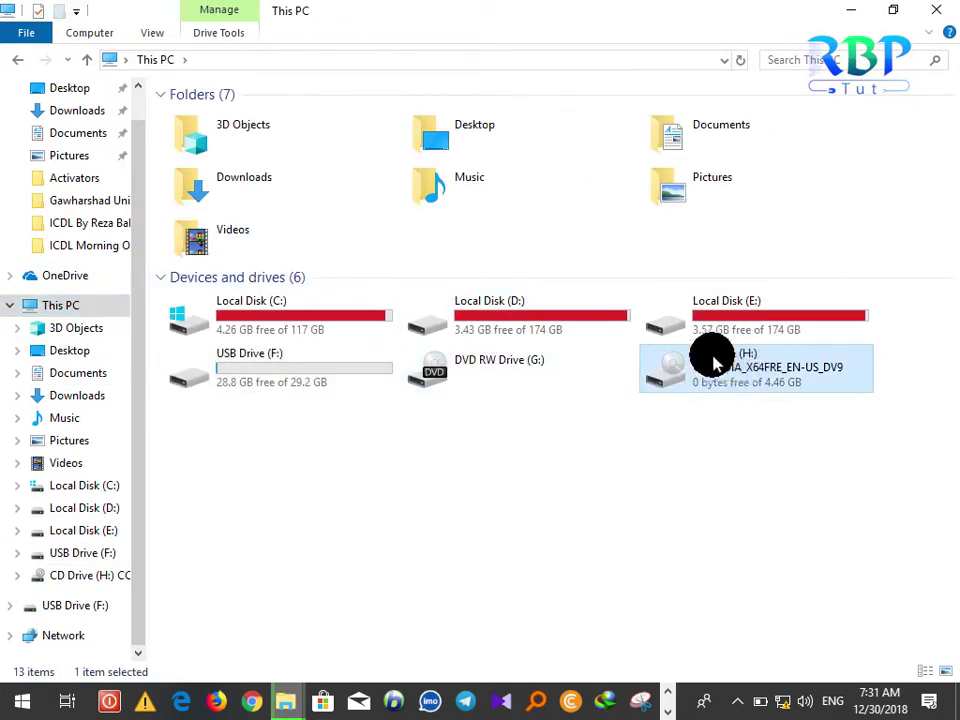
{"action": "right_click", "coordinate": [712, 360]}
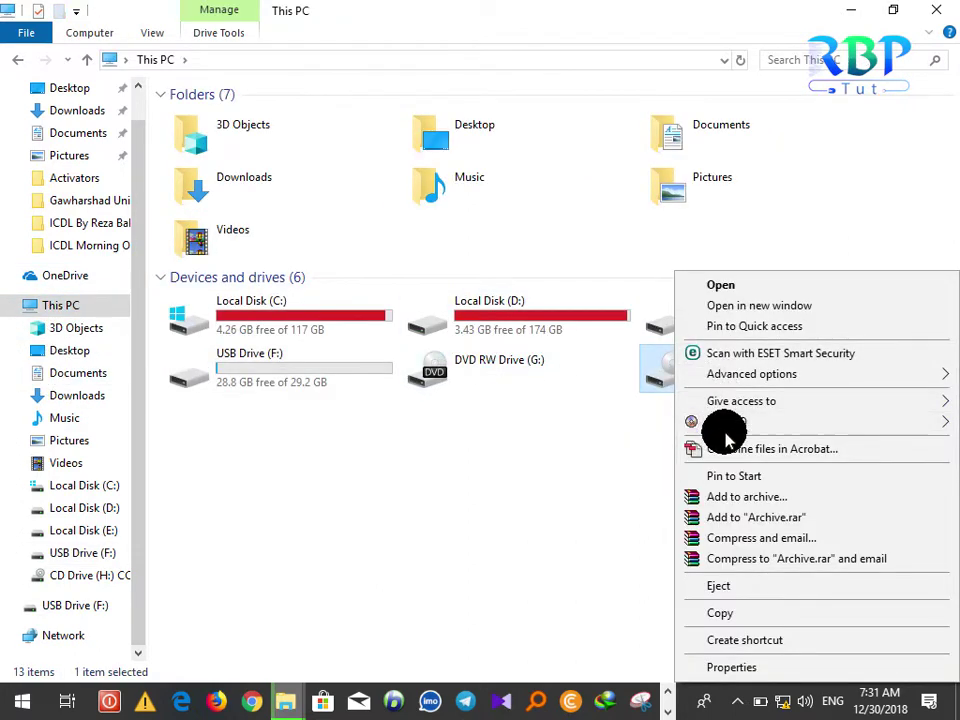
{"action": "mouse_move", "coordinate": [728, 422]}
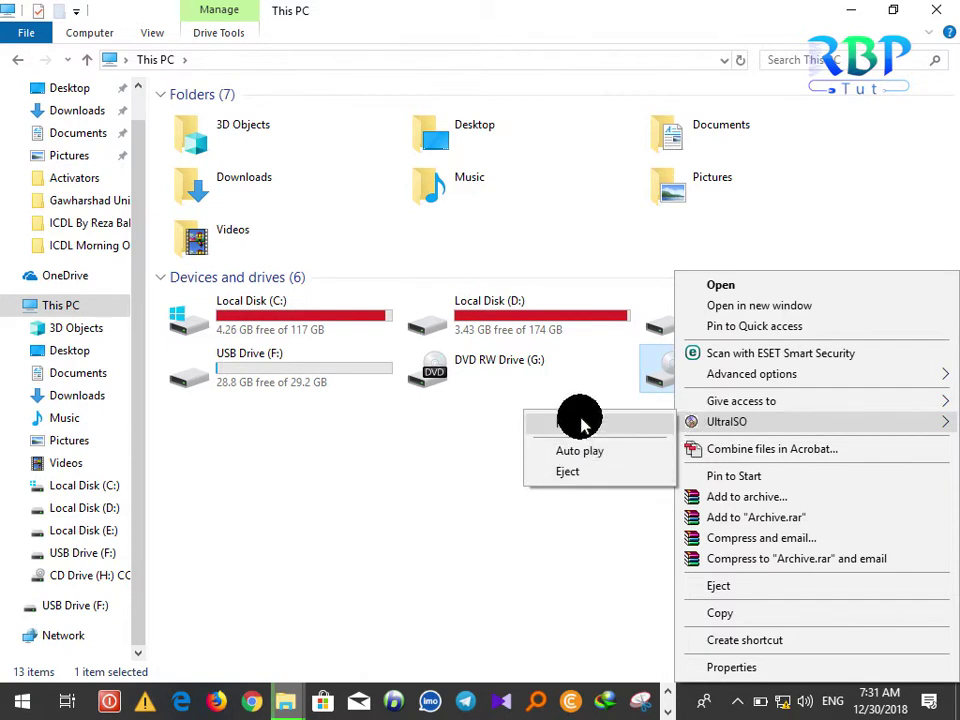
{"action": "left_click", "coordinate": [585, 379]}
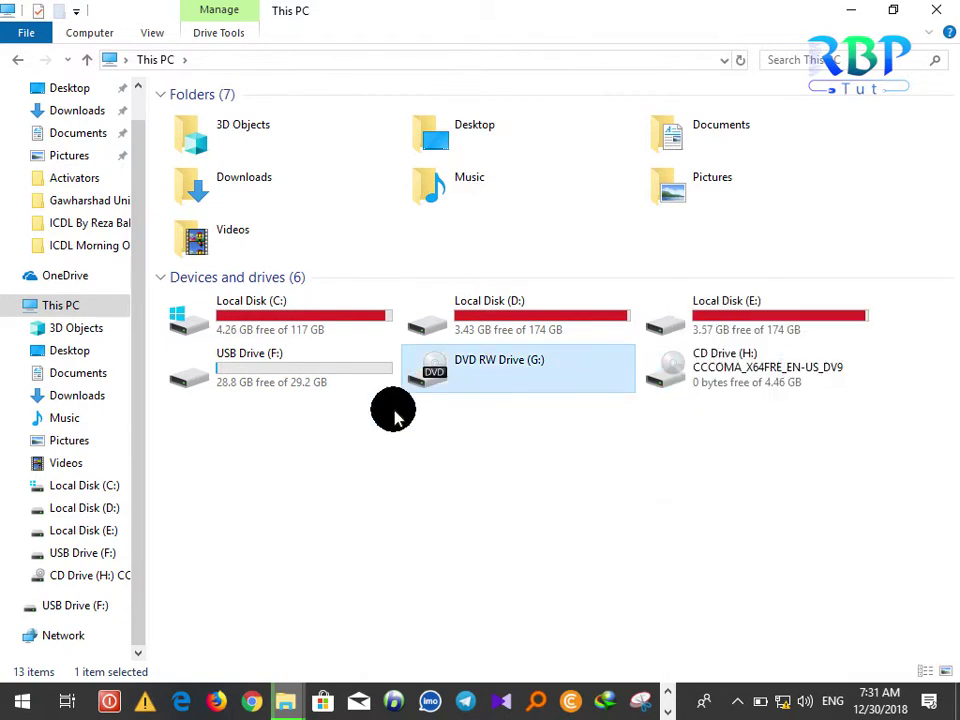
{"action": "right_click", "coordinate": [483, 322]}
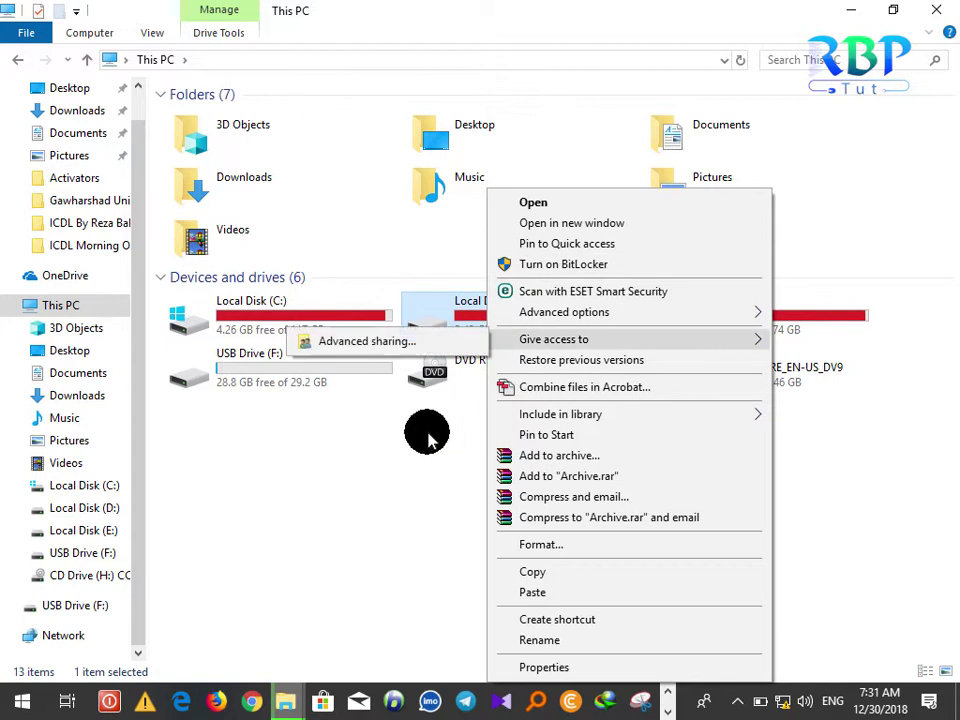
{"action": "left_click", "coordinate": [379, 467]}
{"action": "left_click", "coordinate": [748, 366]}
{"action": "left_click", "coordinate": [377, 455]}
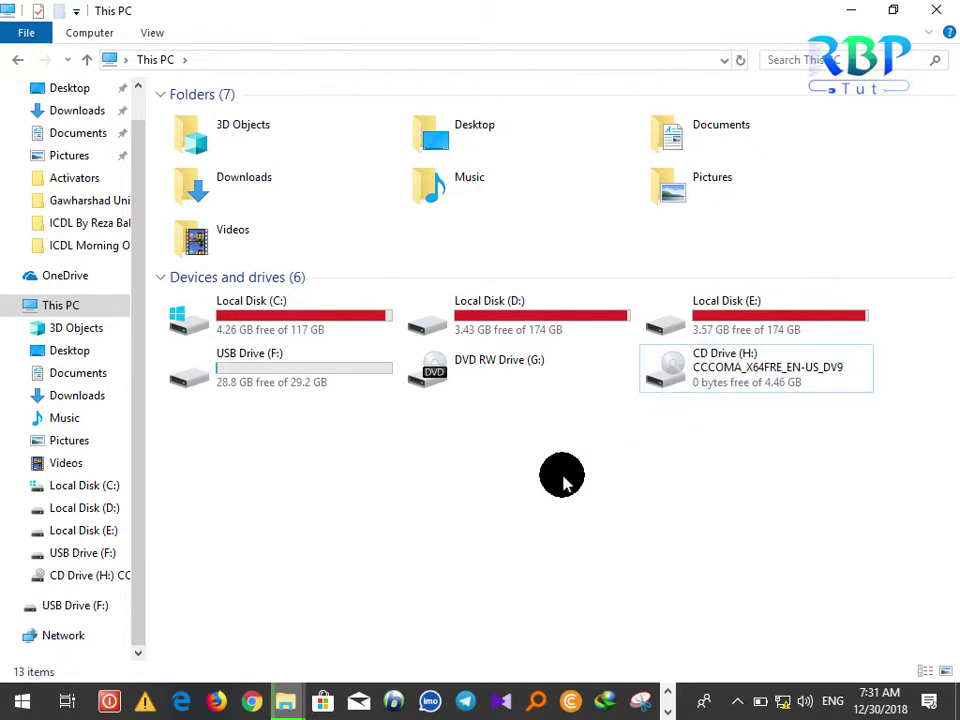
{"action": "right_click", "coordinate": [729, 362]}
{"action": "mouse_move", "coordinate": [723, 421]}
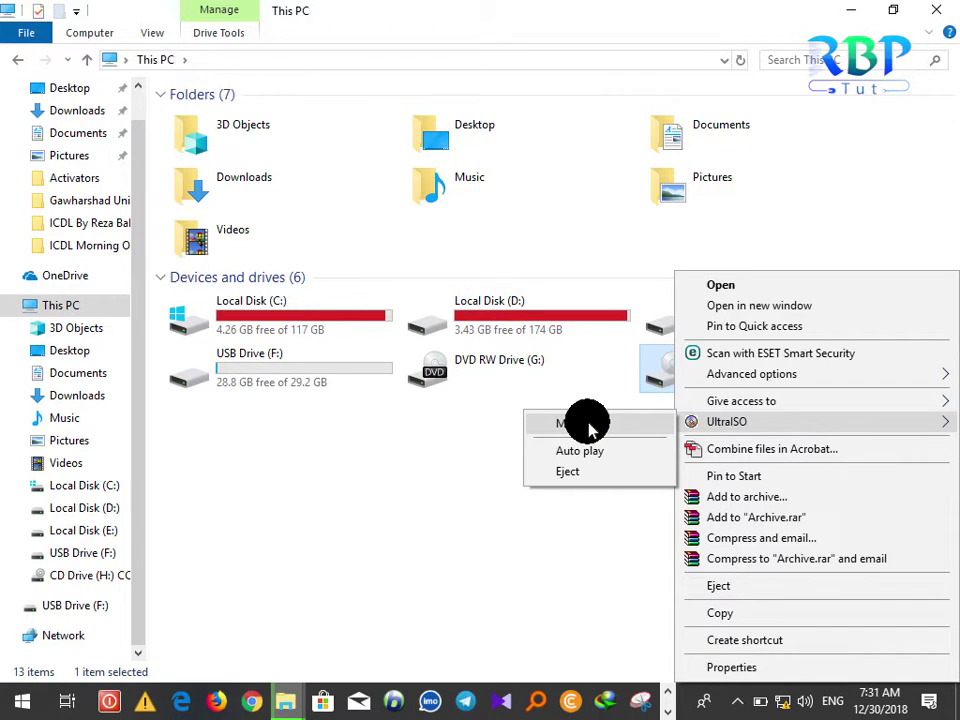
{"action": "left_click", "coordinate": [229, 444]}
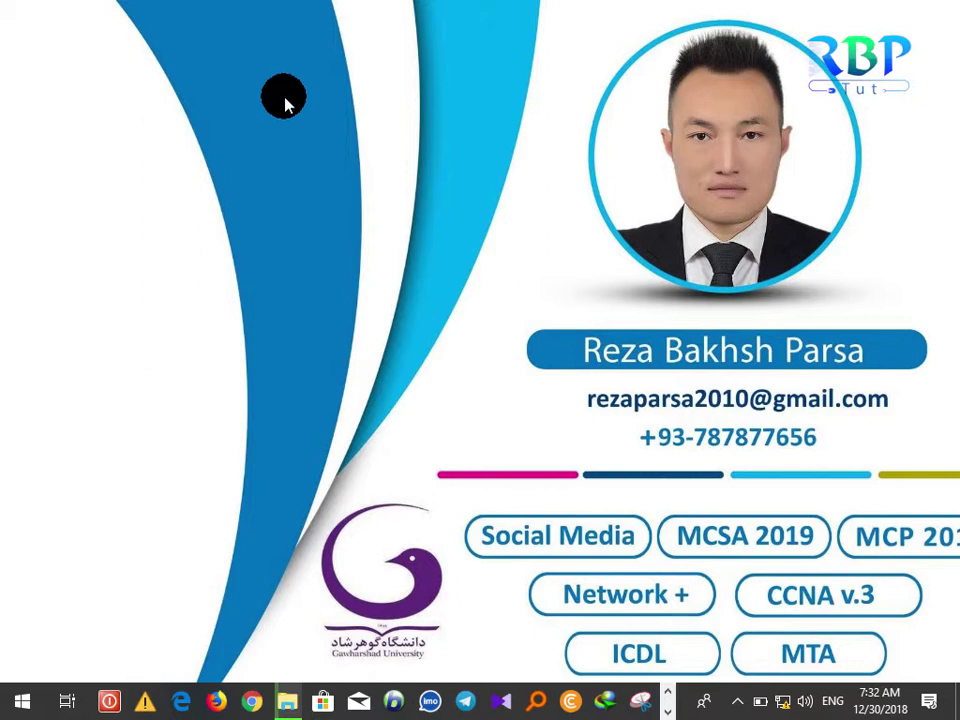
{"action": "right_click", "coordinate": [285, 103]}
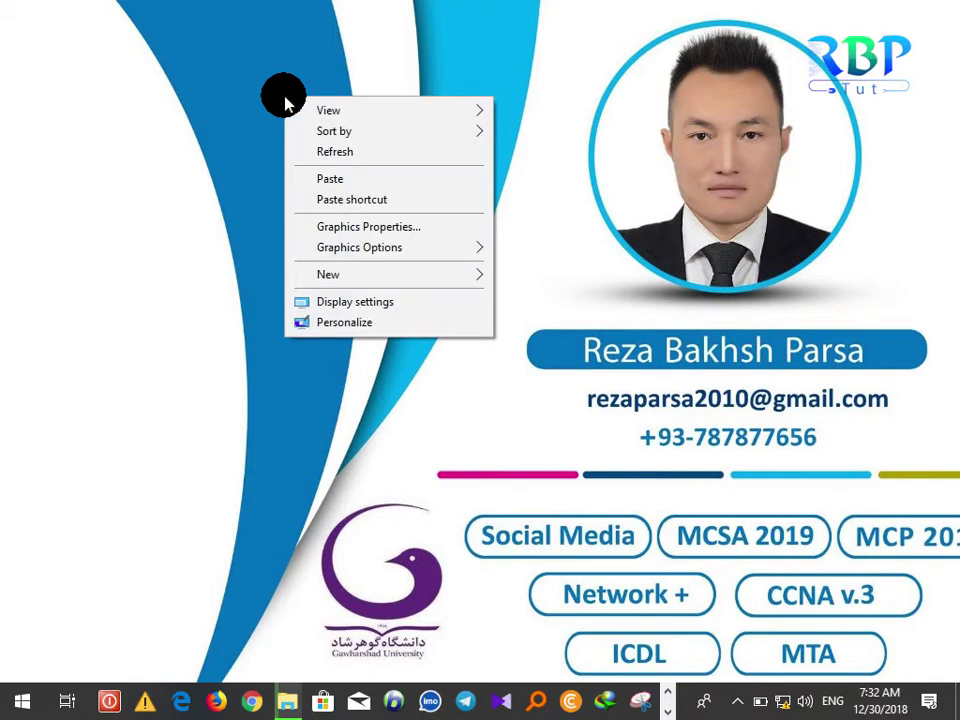
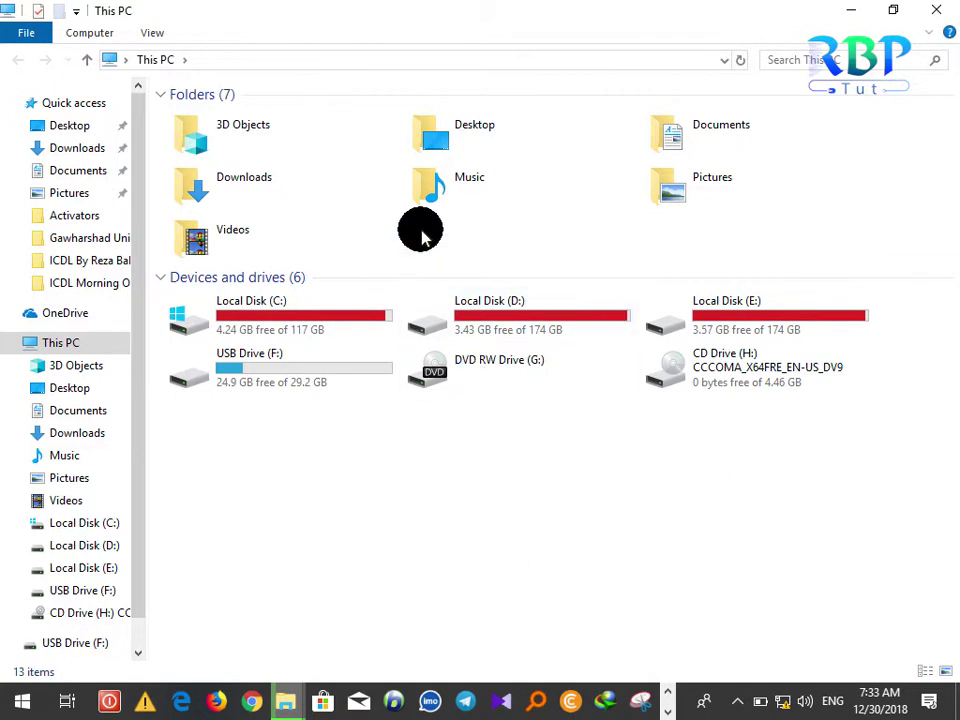
{"action": "left_click", "coordinate": [290, 320]}
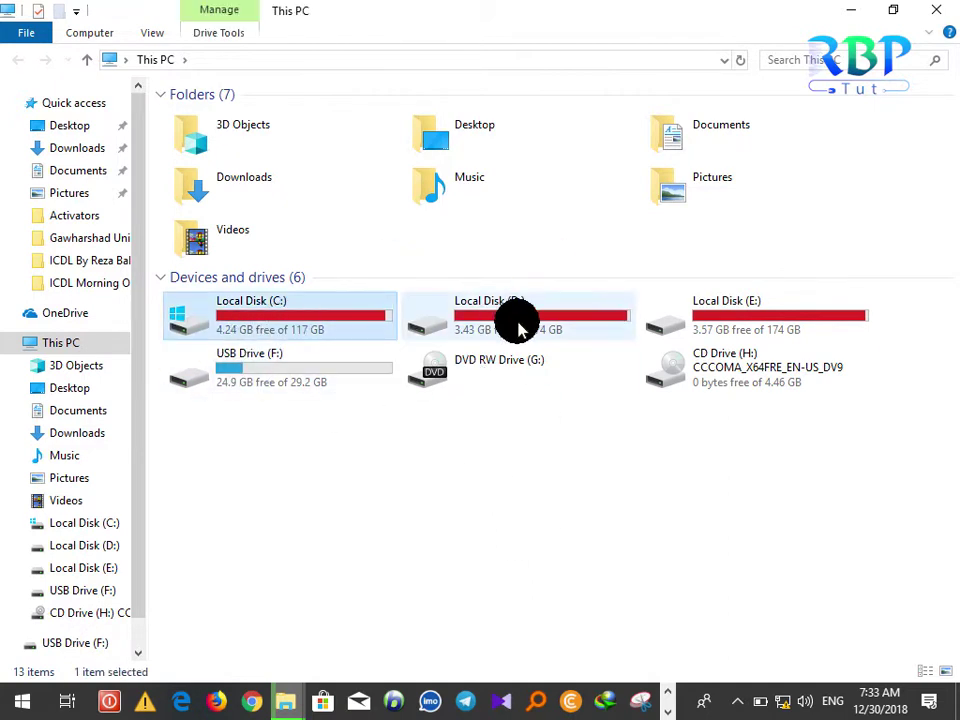
{"action": "left_click", "coordinate": [534, 316]}
{"action": "left_click", "coordinate": [762, 314]}
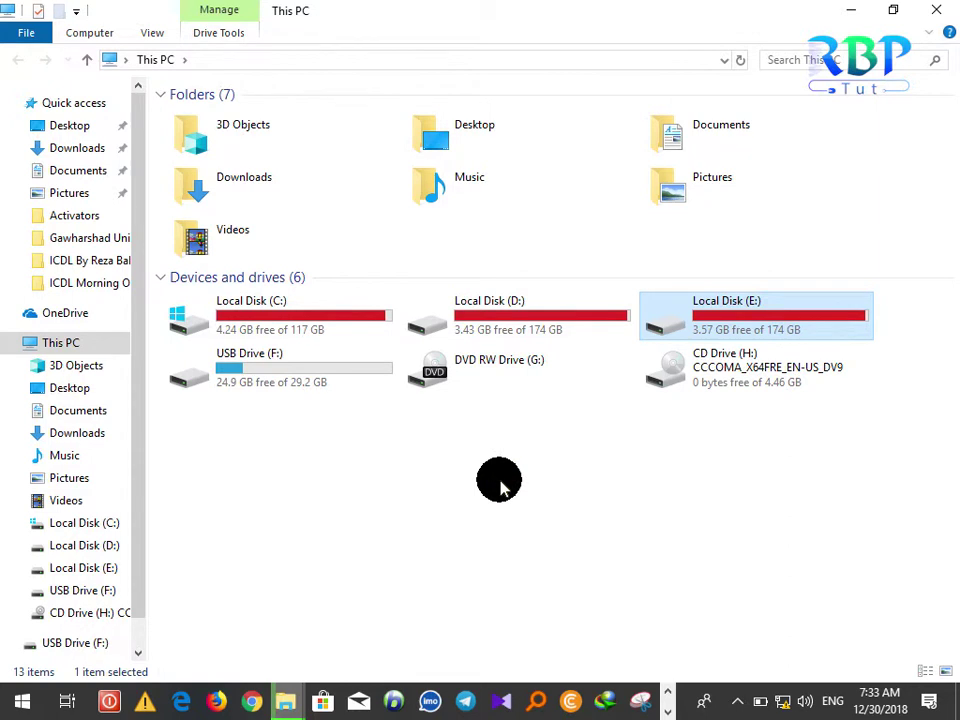
{"action": "left_click", "coordinate": [281, 316]}
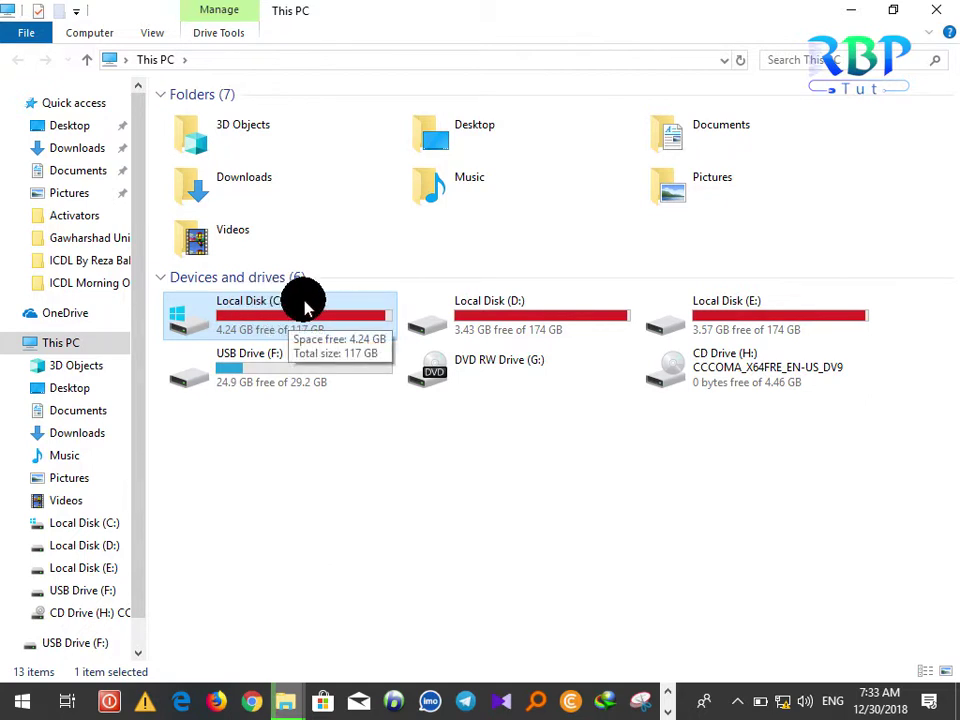
{"action": "left_click", "coordinate": [488, 316]}
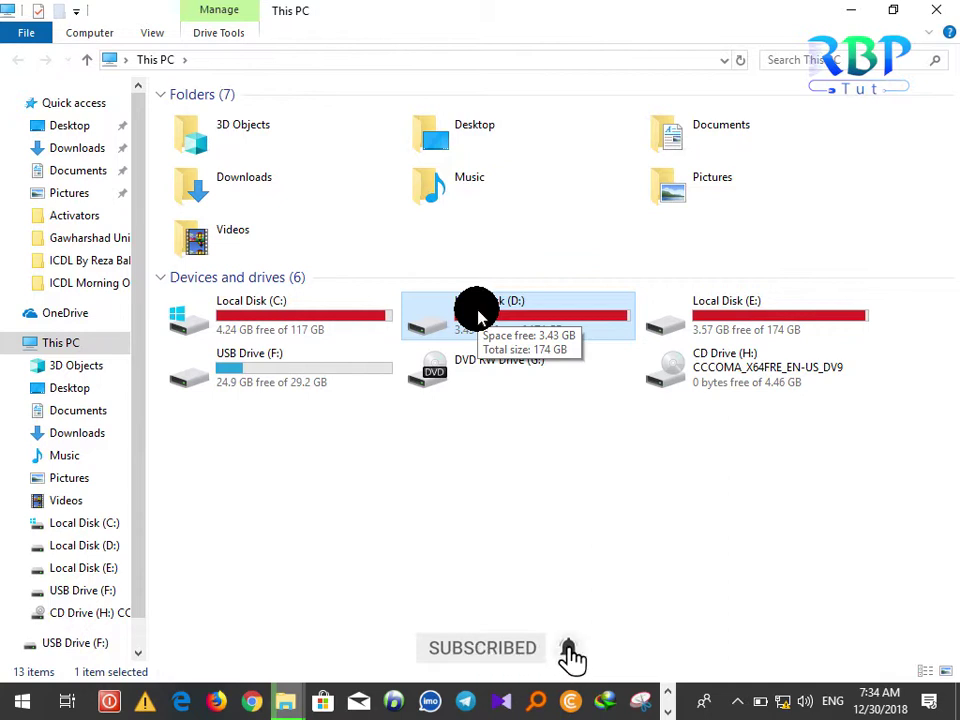
{"action": "left_click", "coordinate": [297, 312]}
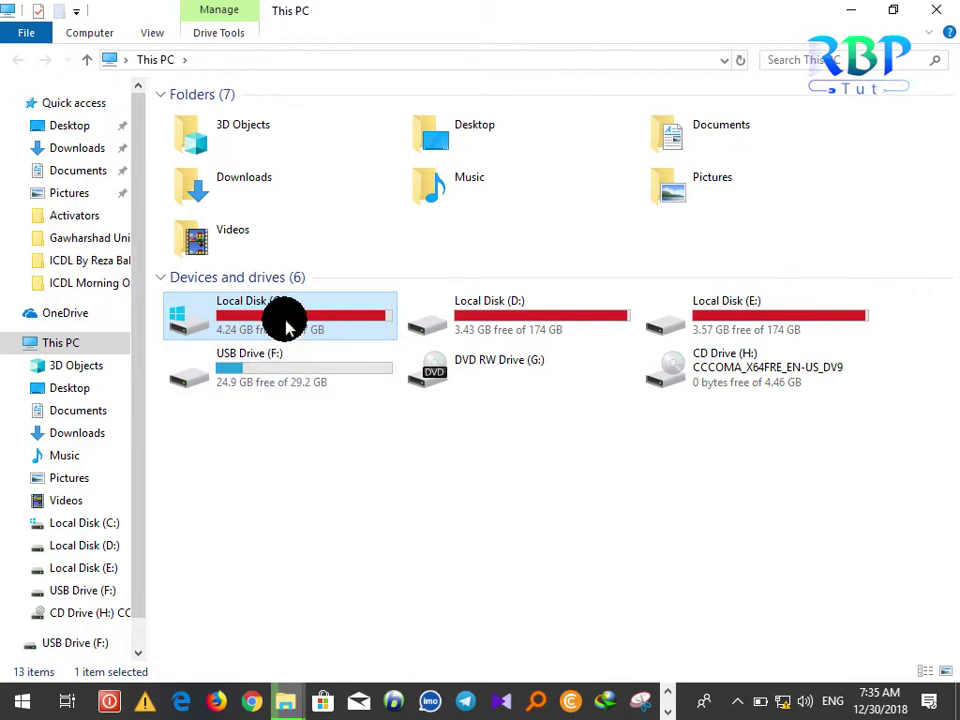
{"action": "mouse_move", "coordinate": [287, 326]}
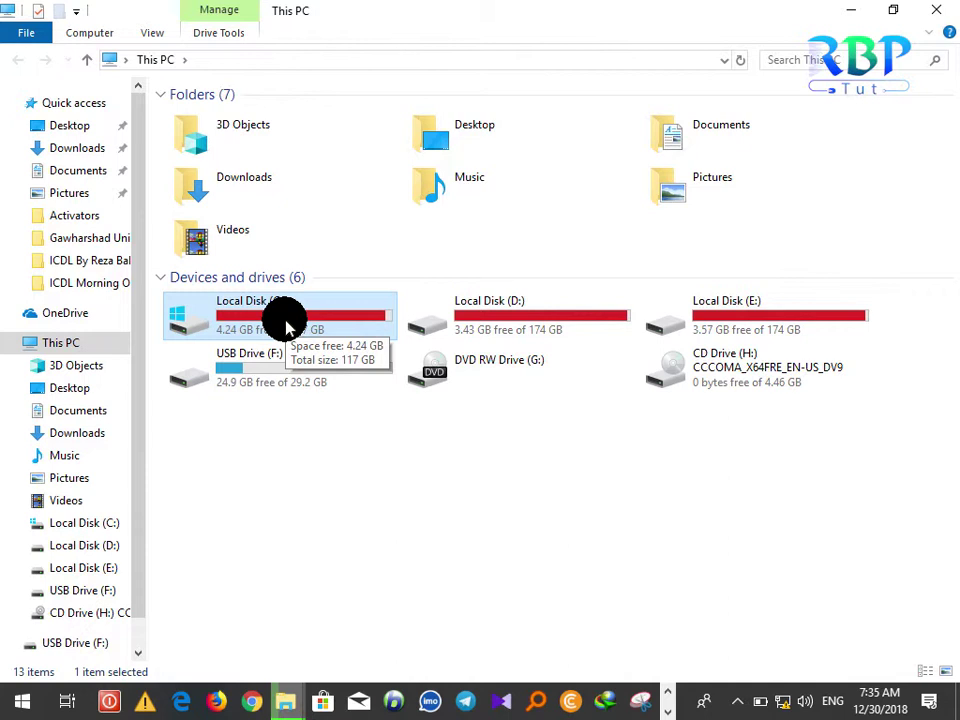
{"action": "left_click", "coordinate": [589, 321]}
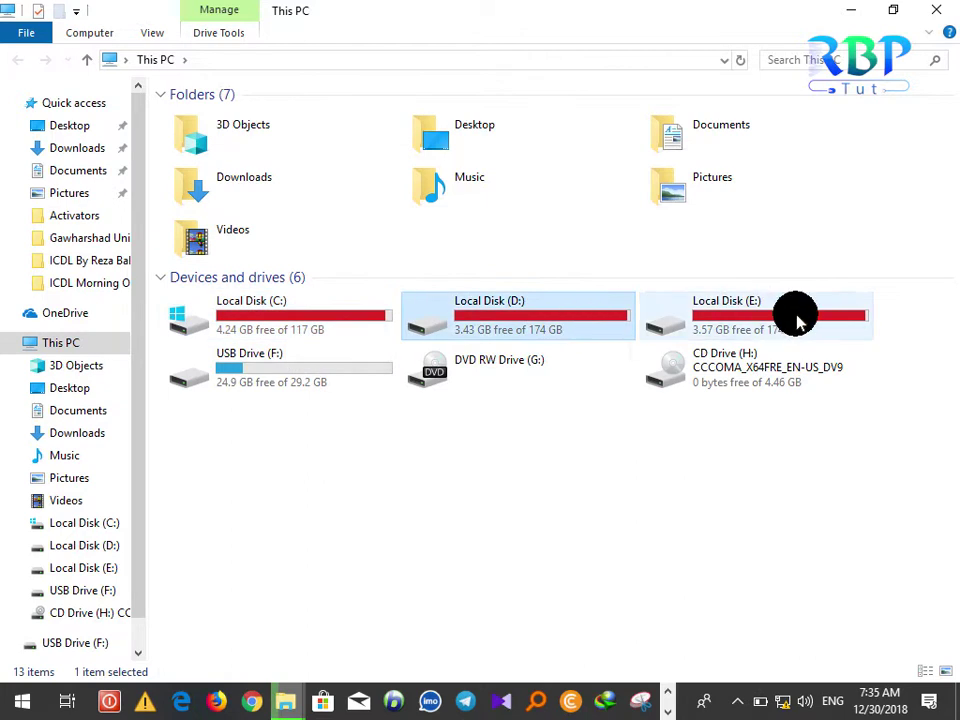
{"action": "left_click", "coordinate": [797, 315]}
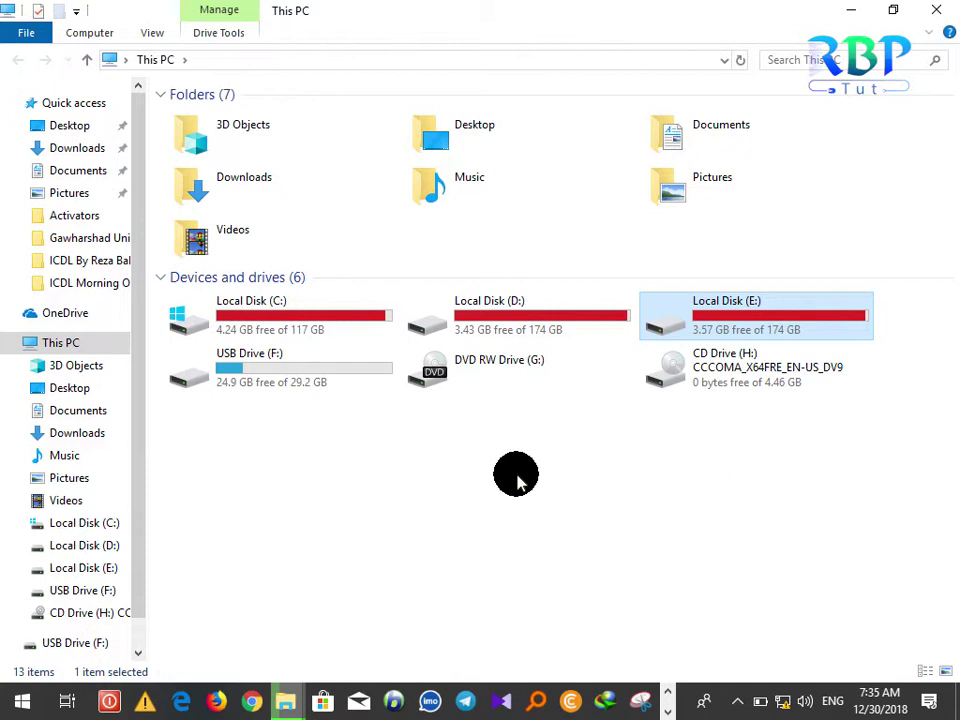
{"action": "left_click", "coordinate": [316, 318]}
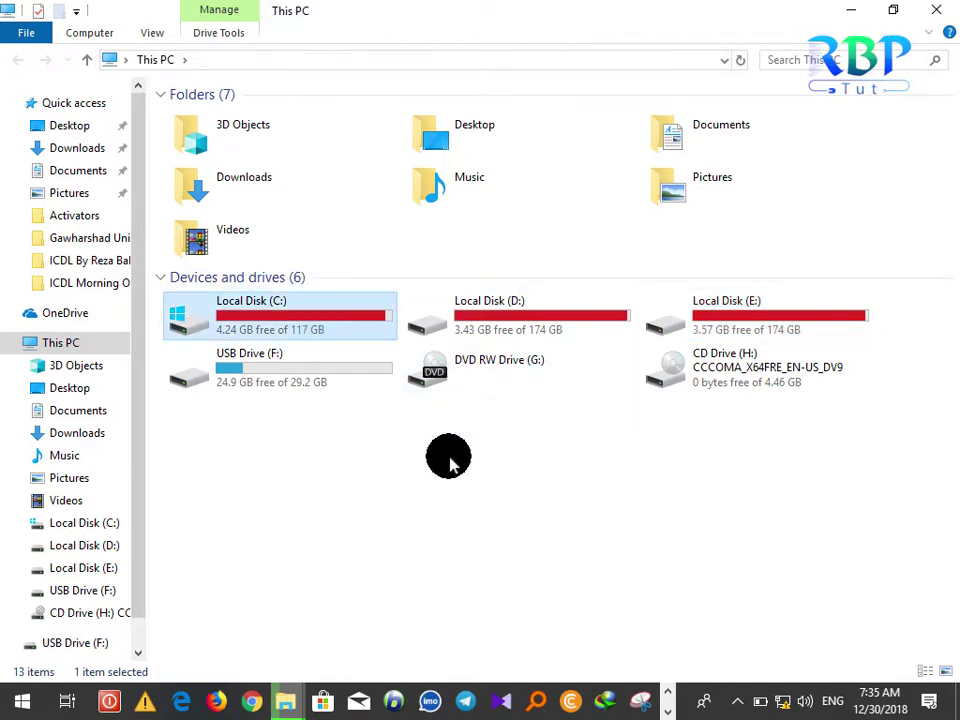
{"action": "left_click", "coordinate": [461, 367]}
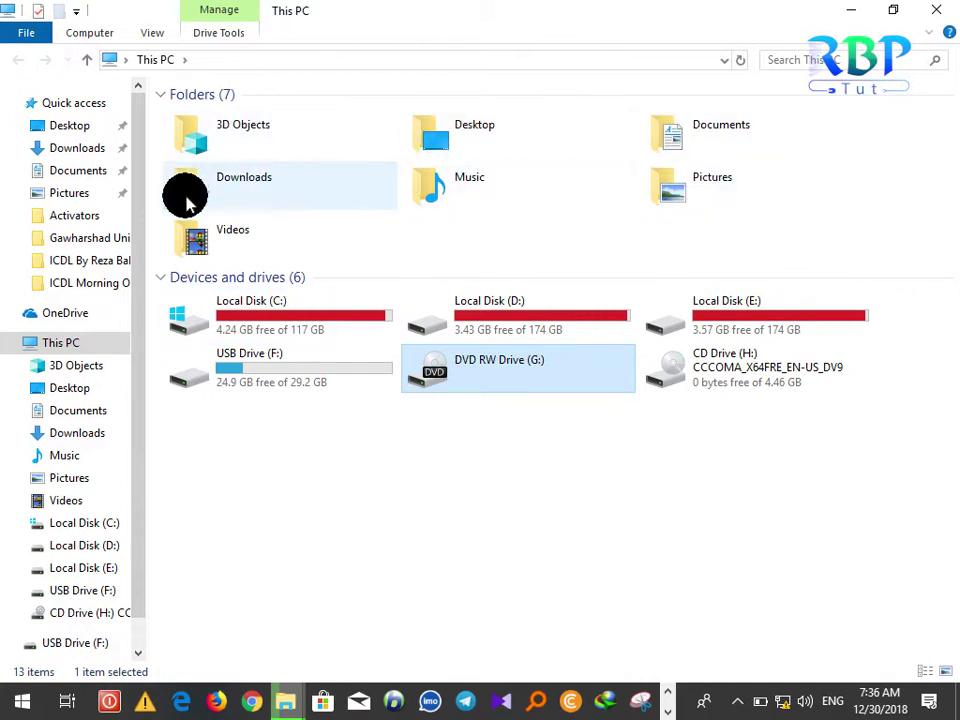
{"action": "left_click", "coordinate": [472, 502]}
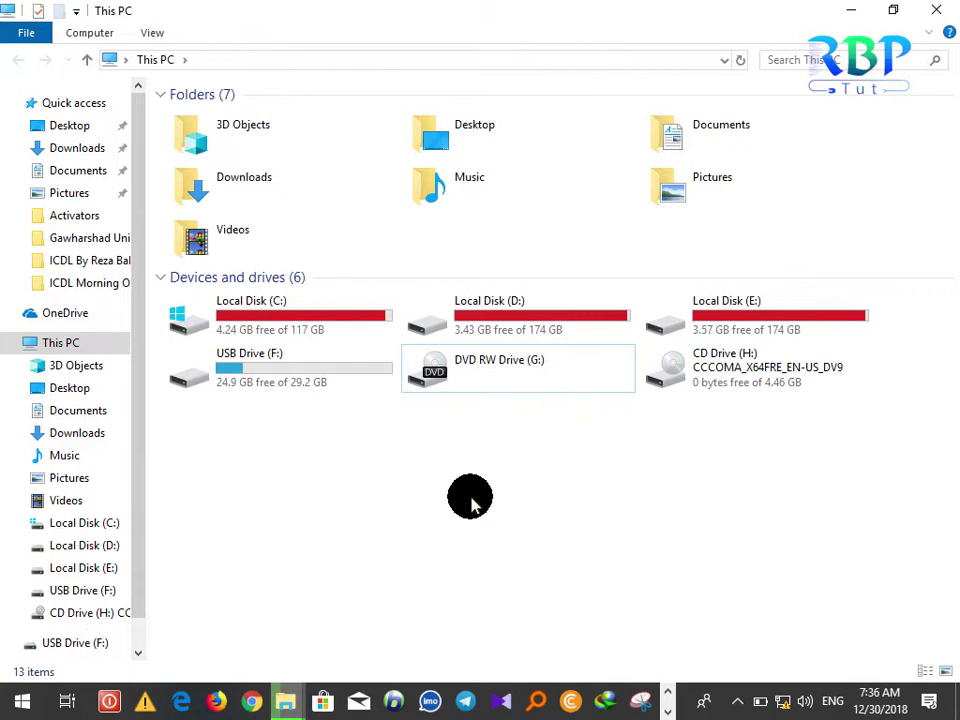
{"action": "left_click", "coordinate": [206, 235]}
{"action": "left_click", "coordinate": [697, 195]}
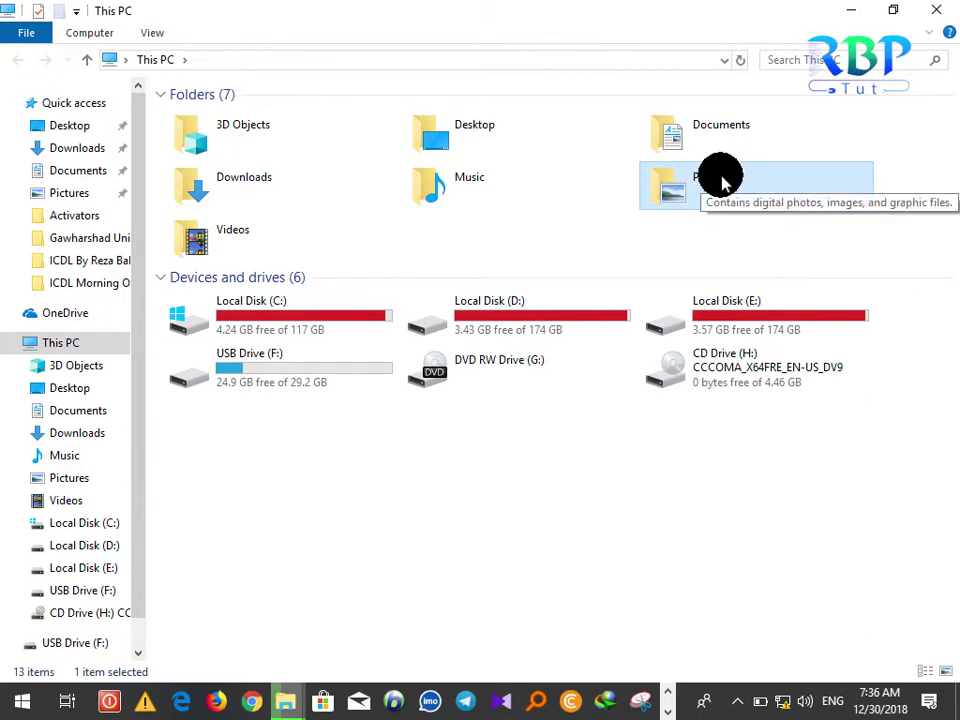
{"action": "left_click", "coordinate": [521, 322]}
{"action": "left_click", "coordinate": [707, 306]}
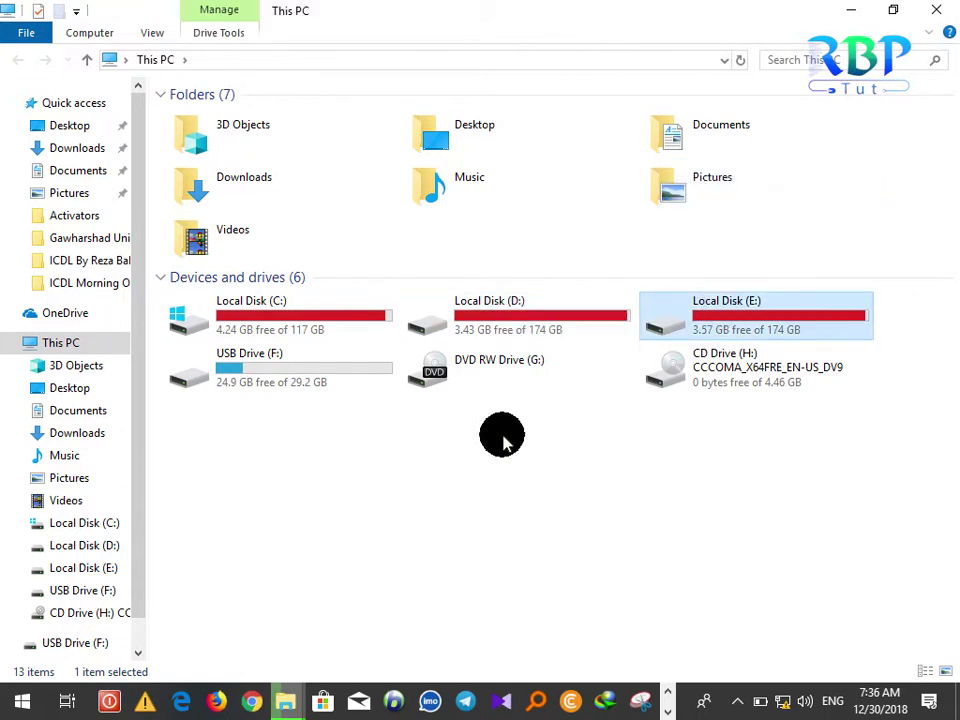
{"action": "left_click", "coordinate": [450, 462]}
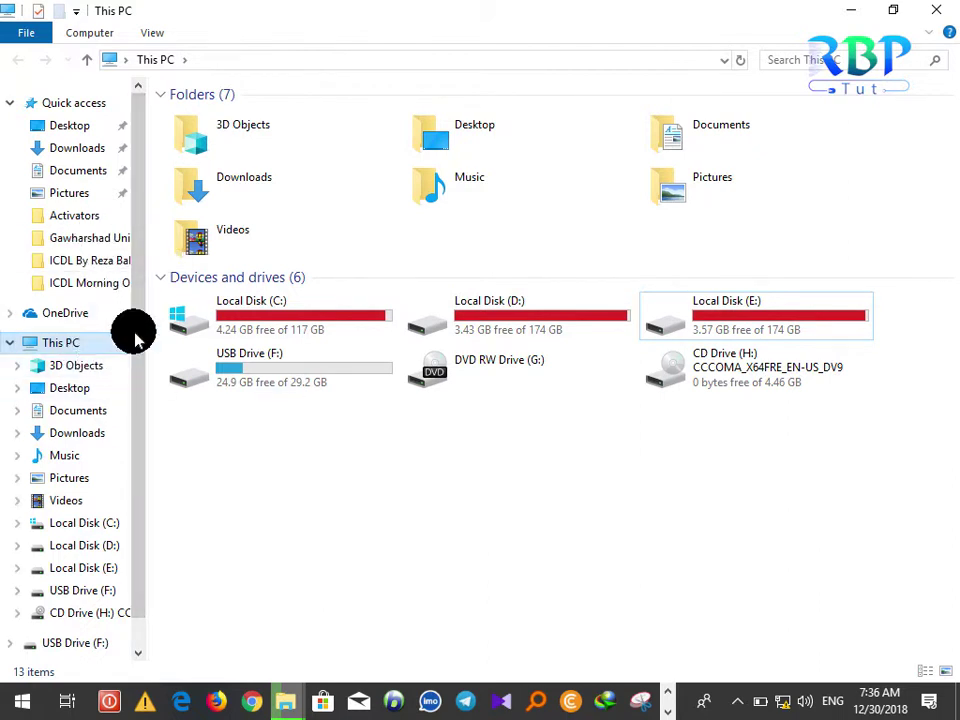
{"action": "left_click_drag", "start_coordinate": [135, 246], "coordinate": [135, 297]}
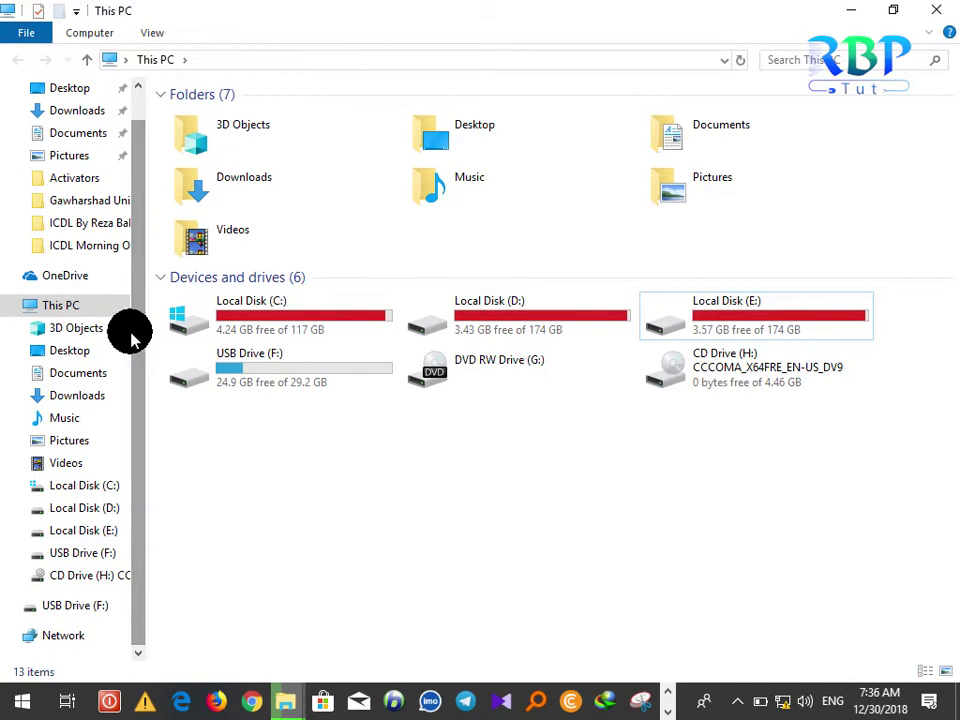
Look through the contents of local drives D: and E: and USB drive F:.
{"action": "left_click", "coordinate": [85, 506]}
{"action": "left_click", "coordinate": [84, 530]}
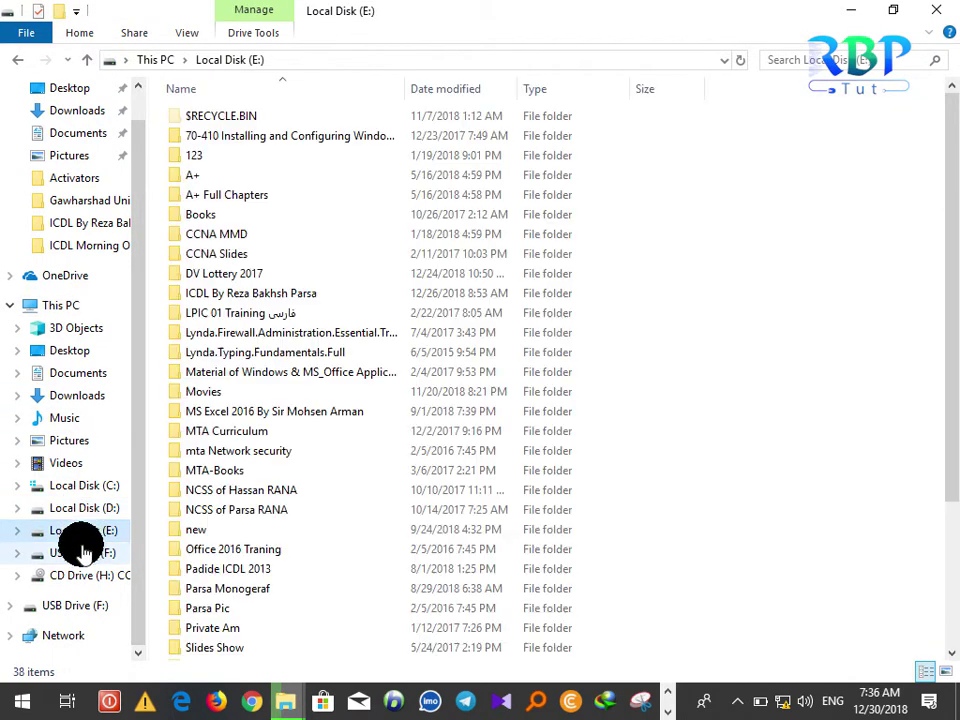
{"action": "left_click", "coordinate": [82, 552]}
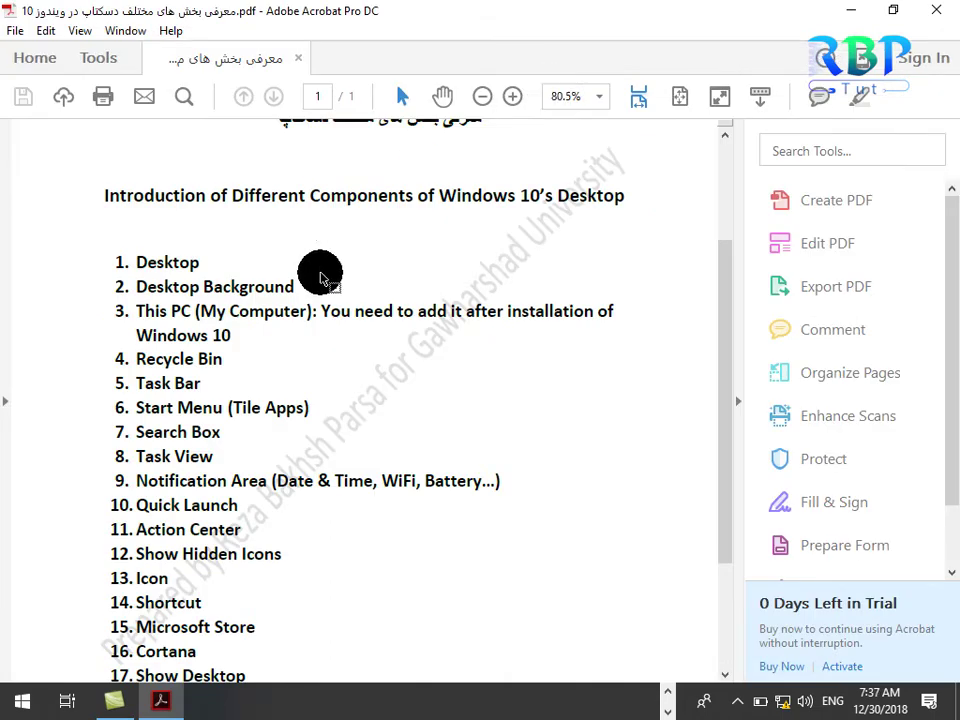
Highlight the PDF note "You need to add it after installation" and remove the This PC icon from the desktop.
{"action": "left_click_drag", "start_coordinate": [322, 311], "coordinate": [594, 311]}
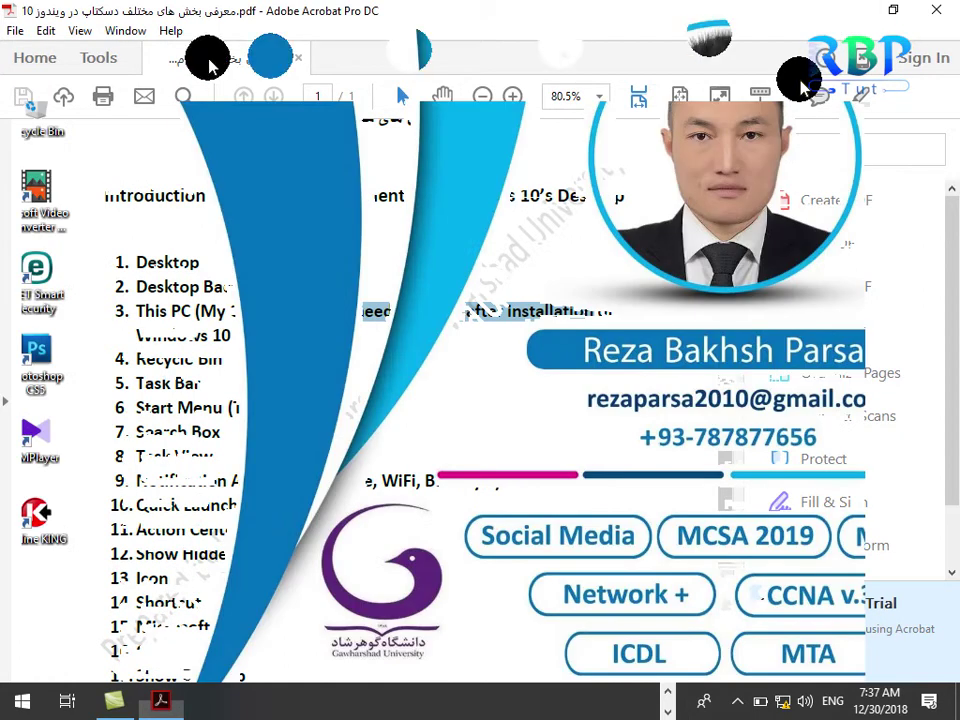
{"action": "left_click_drag", "start_coordinate": [47, 33], "coordinate": [245, 25]}
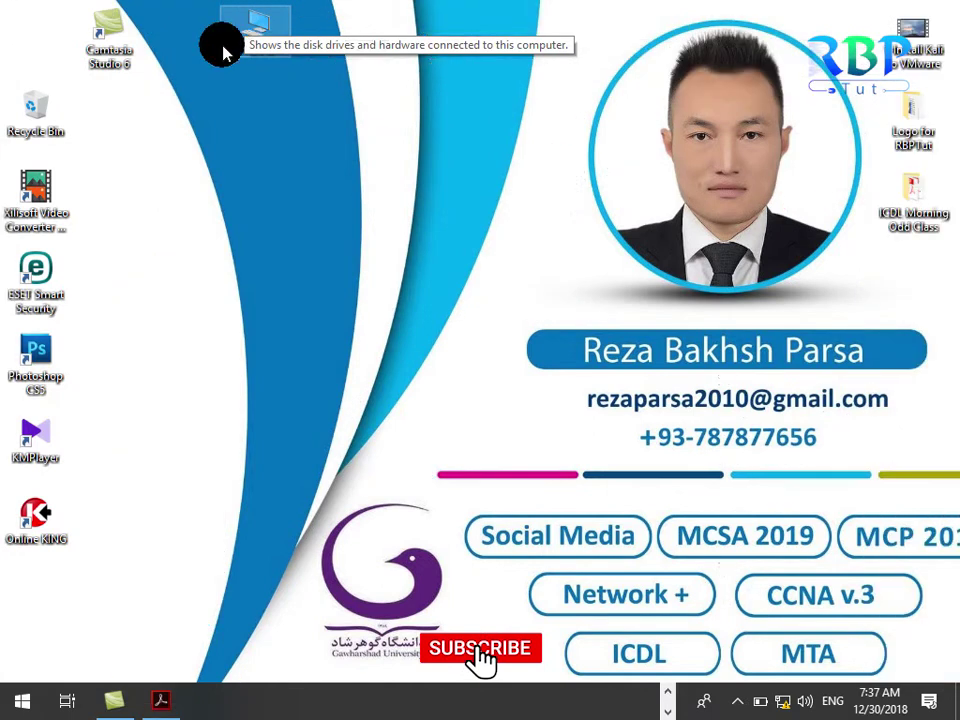
{"action": "left_click_drag", "start_coordinate": [253, 26], "coordinate": [39, 101]}
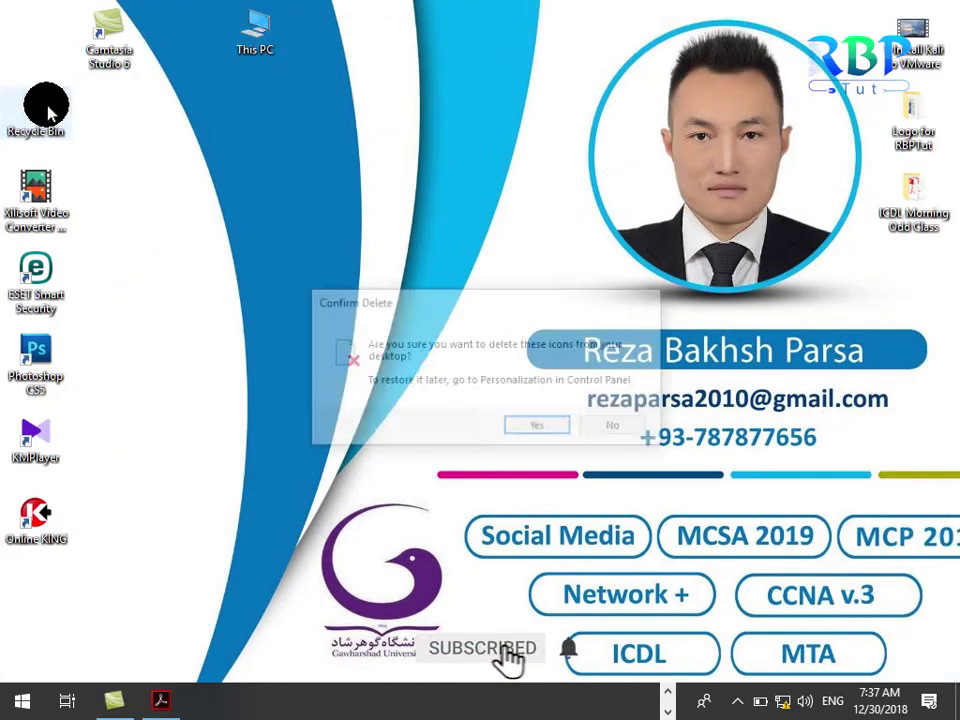
{"action": "left_click", "coordinate": [518, 422]}
Show the This PC icon on the desktop by enabling Computer in the Desktop Icon Settings of Themes.
{"action": "right_click", "coordinate": [275, 168]}
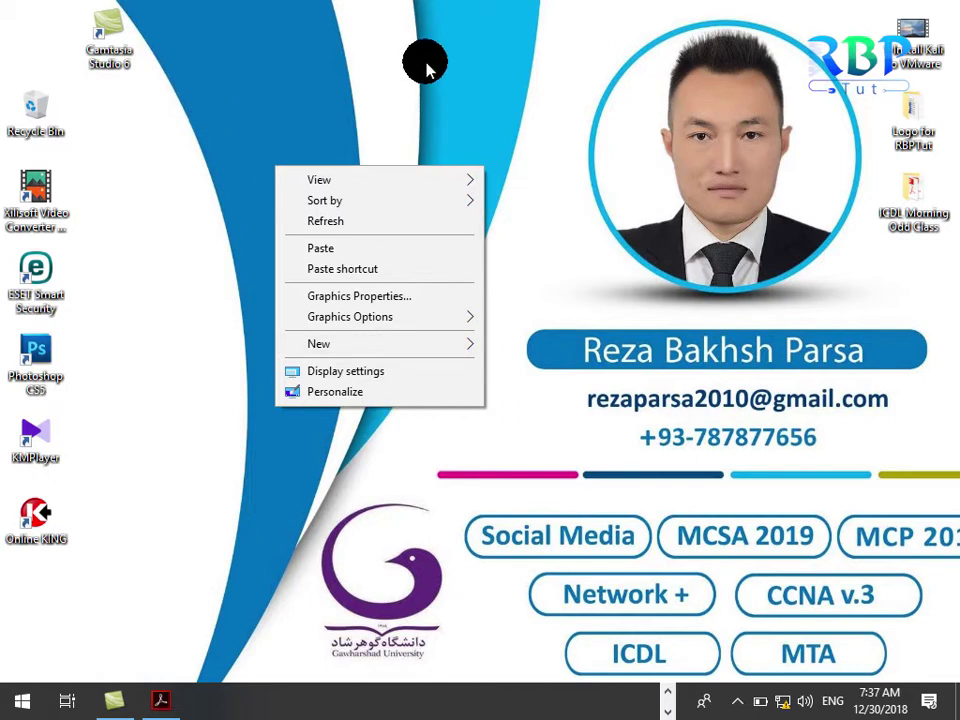
{"action": "left_click", "coordinate": [333, 393]}
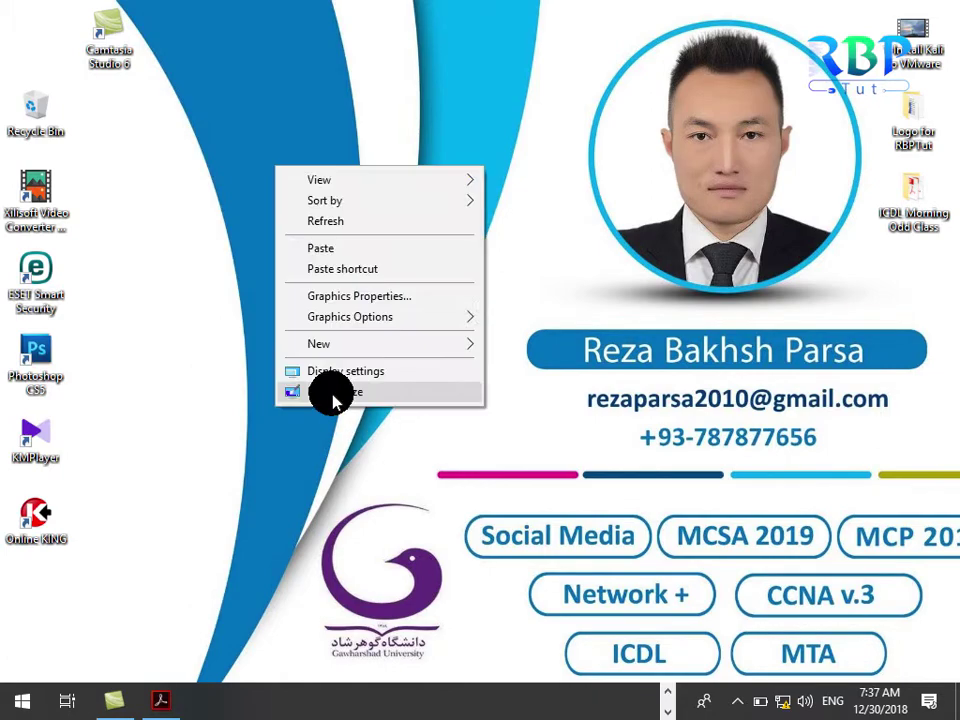
{"action": "left_click", "coordinate": [333, 393]}
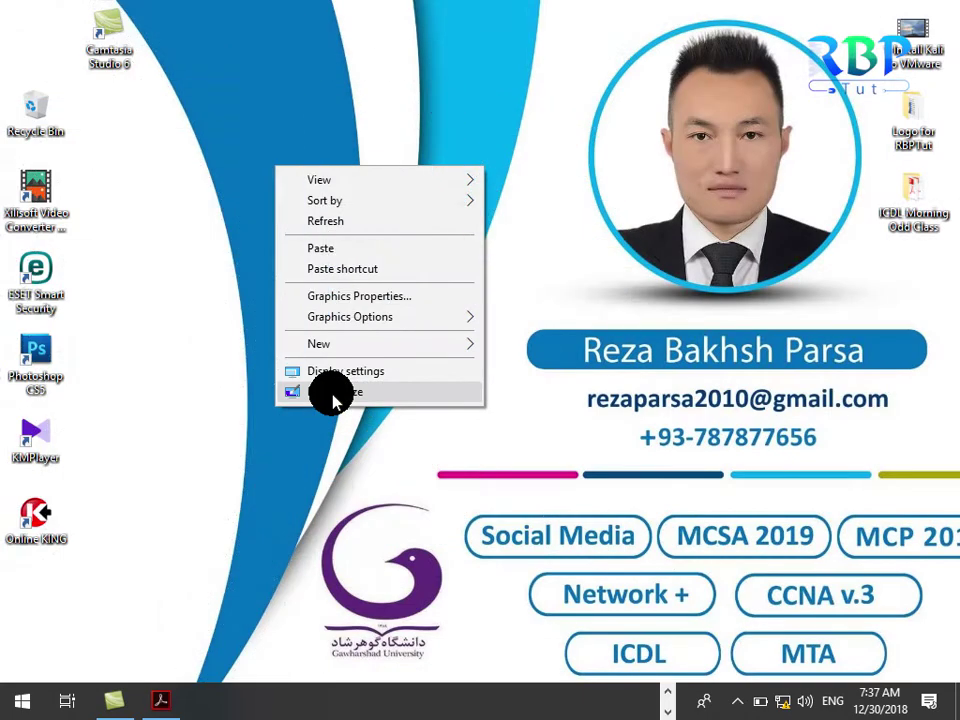
{"action": "left_click", "coordinate": [333, 393]}
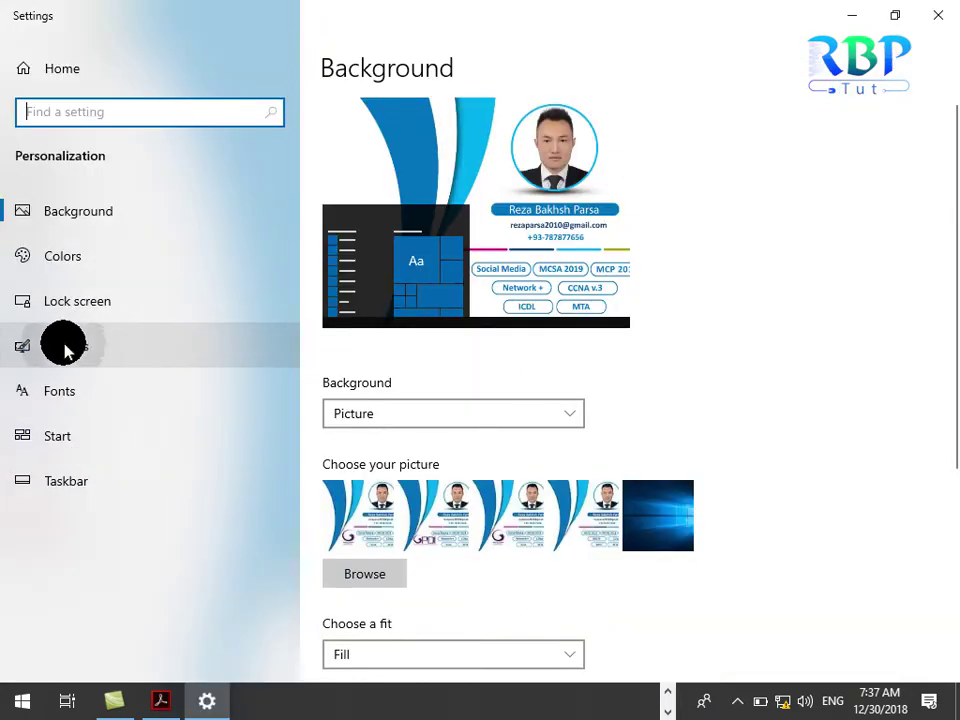
{"action": "left_click", "coordinate": [60, 345]}
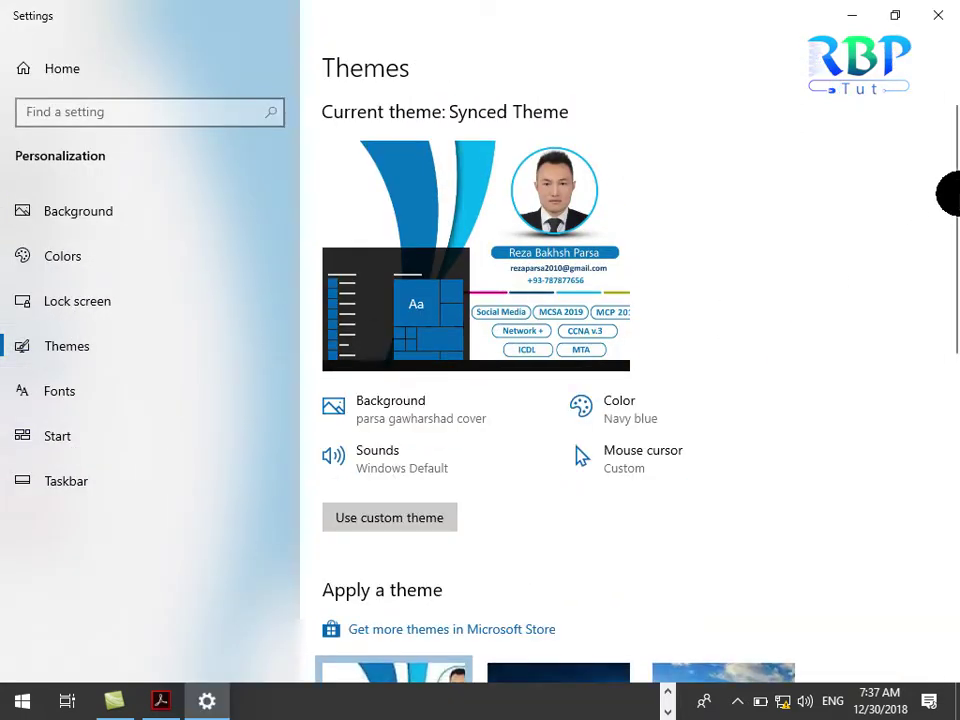
{"action": "left_click_drag", "start_coordinate": [940, 380], "coordinate": [936, 493]}
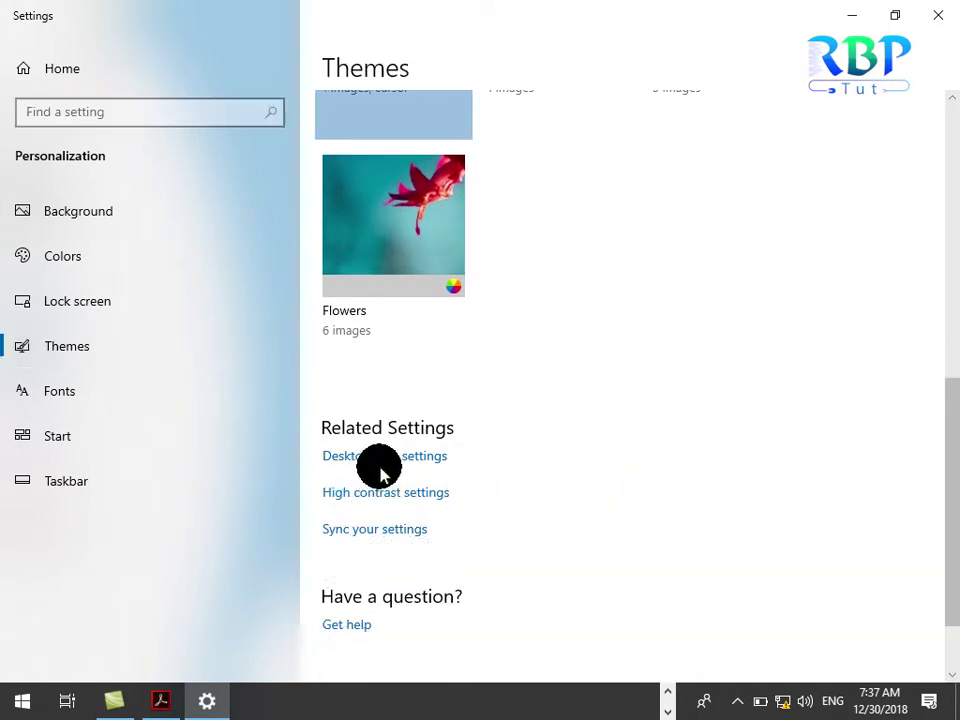
{"action": "left_click", "coordinate": [381, 460]}
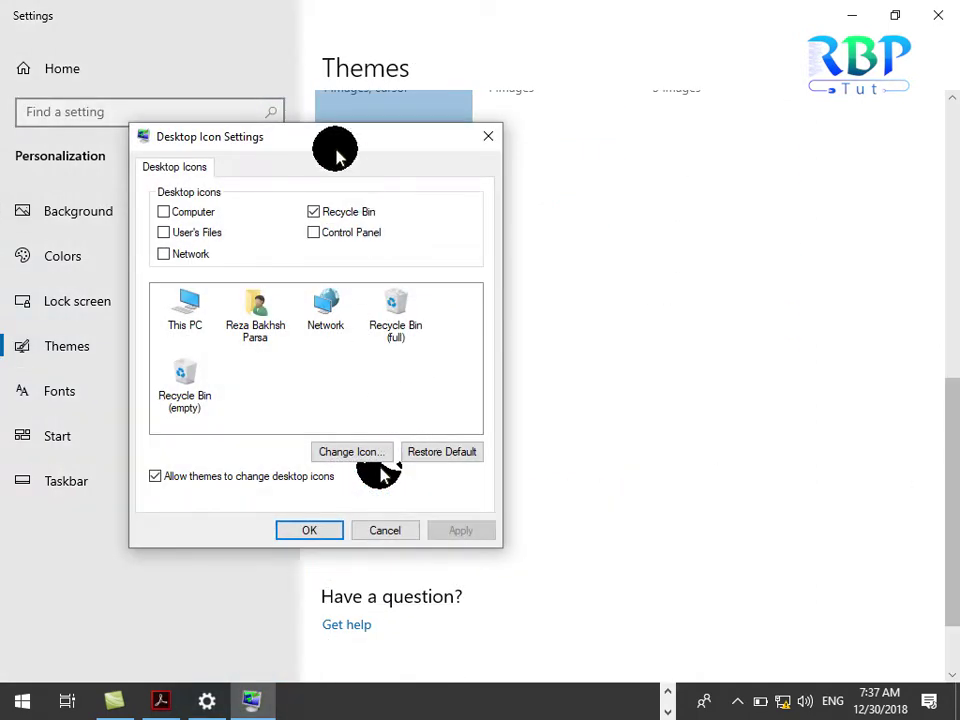
{"action": "left_click", "coordinate": [164, 213]}
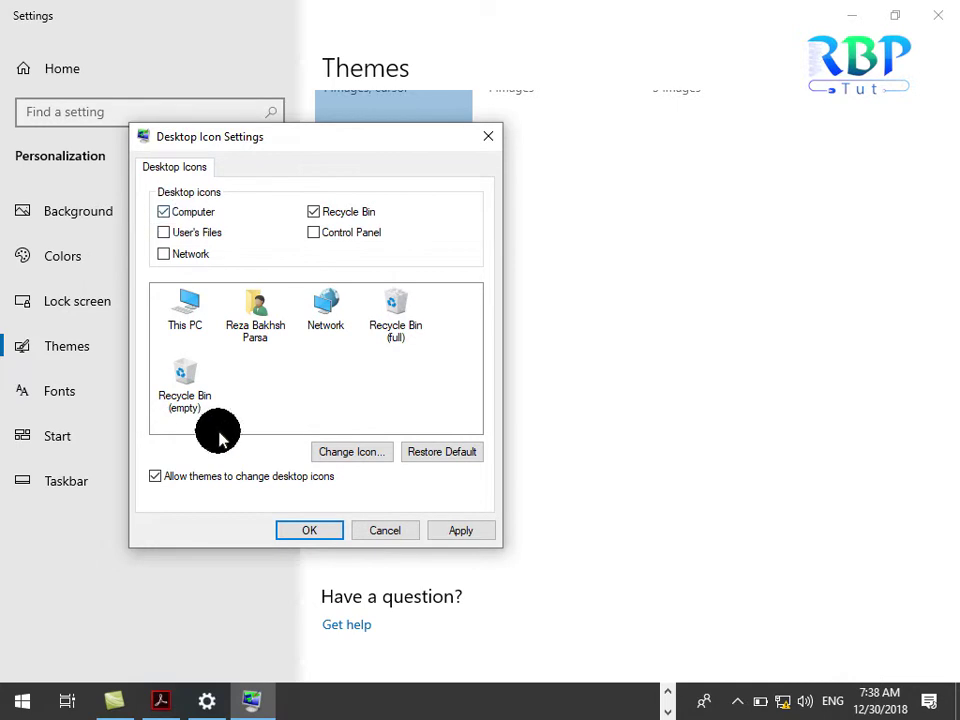
{"action": "left_click", "coordinate": [283, 525]}
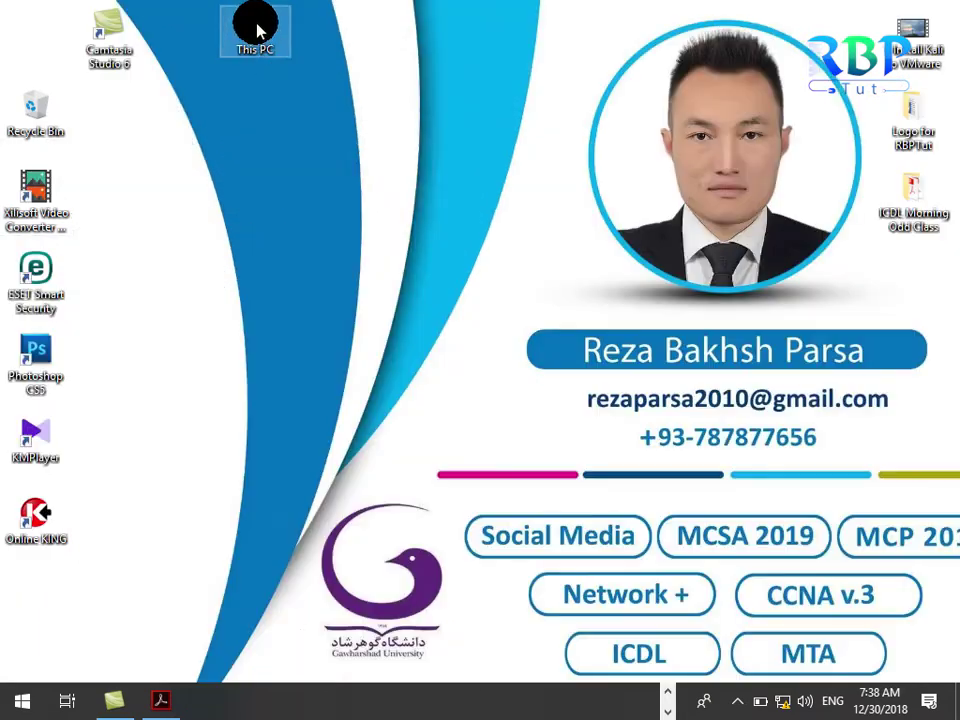
View the properties of This PC and return to the desktop.
{"action": "right_click", "coordinate": [256, 30]}
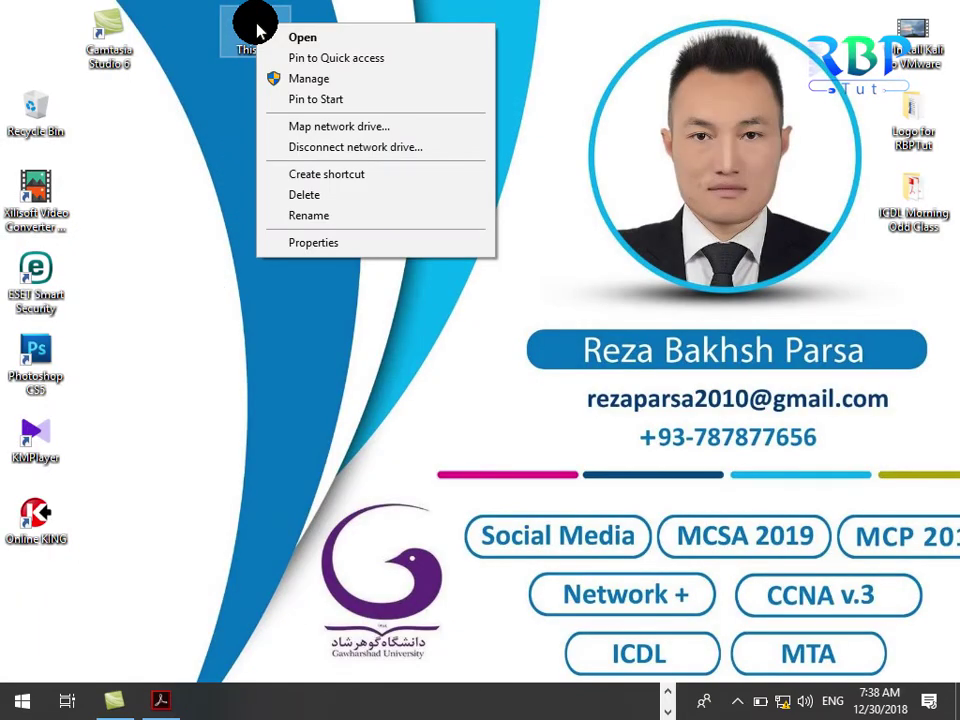
{"action": "left_click", "coordinate": [340, 244]}
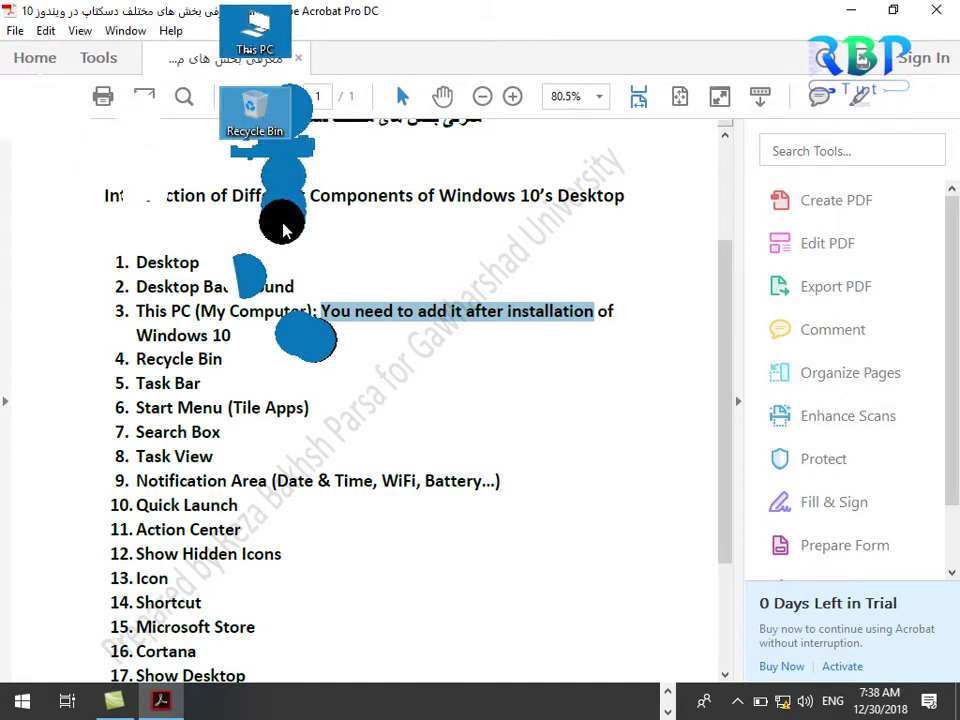
{"action": "key", "text": "super+d"}
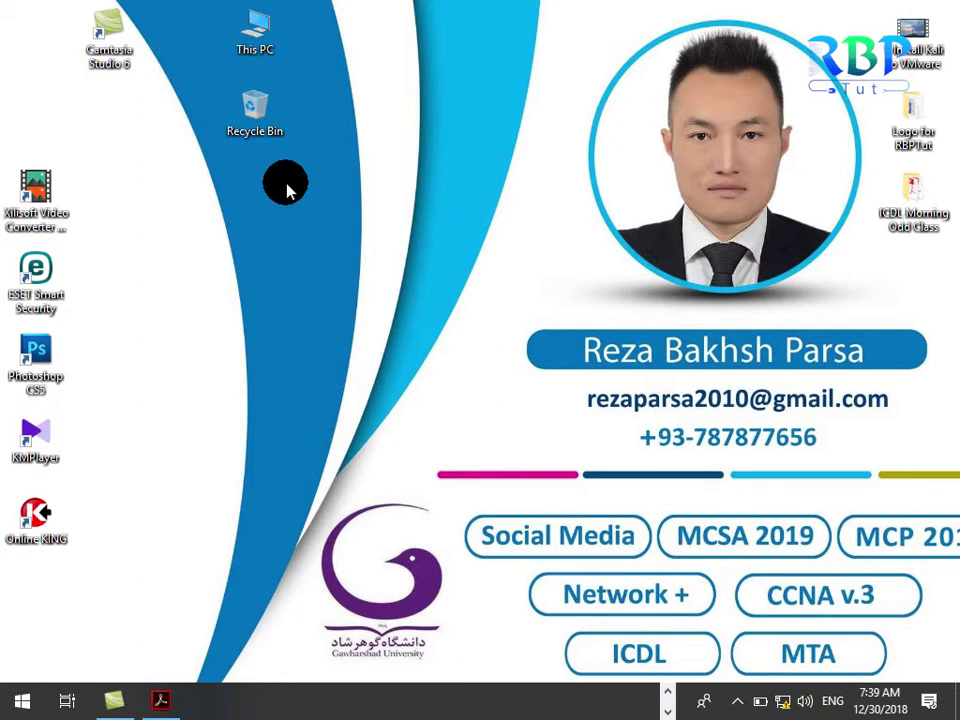
Turn off the delete confirmation dialog in the Recycle Bin properties.
{"action": "right_click", "coordinate": [245, 110]}
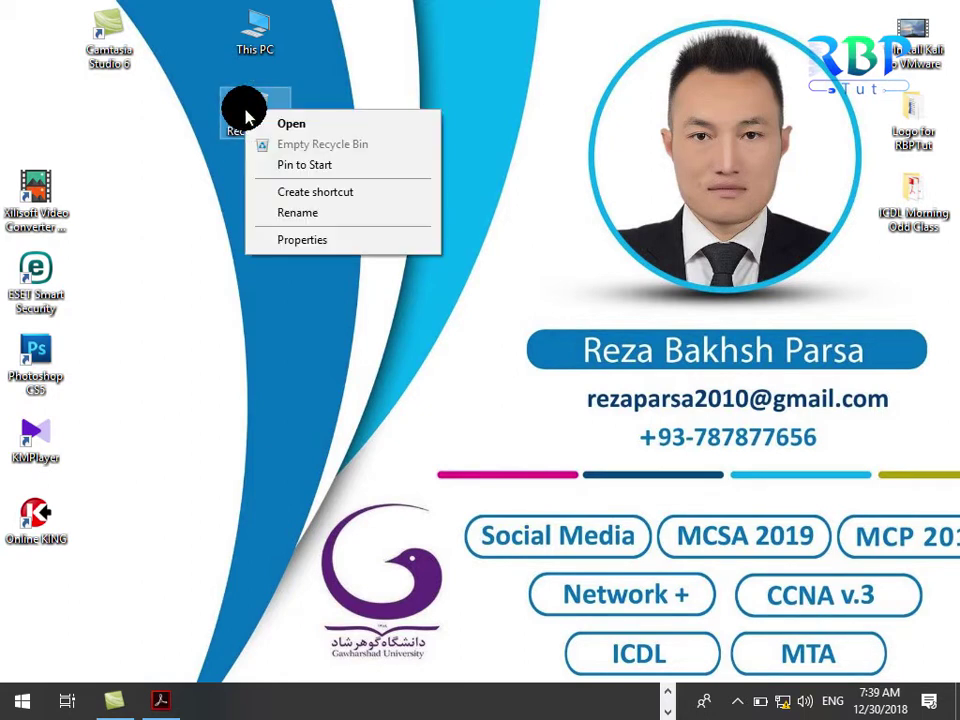
{"action": "left_click", "coordinate": [302, 240]}
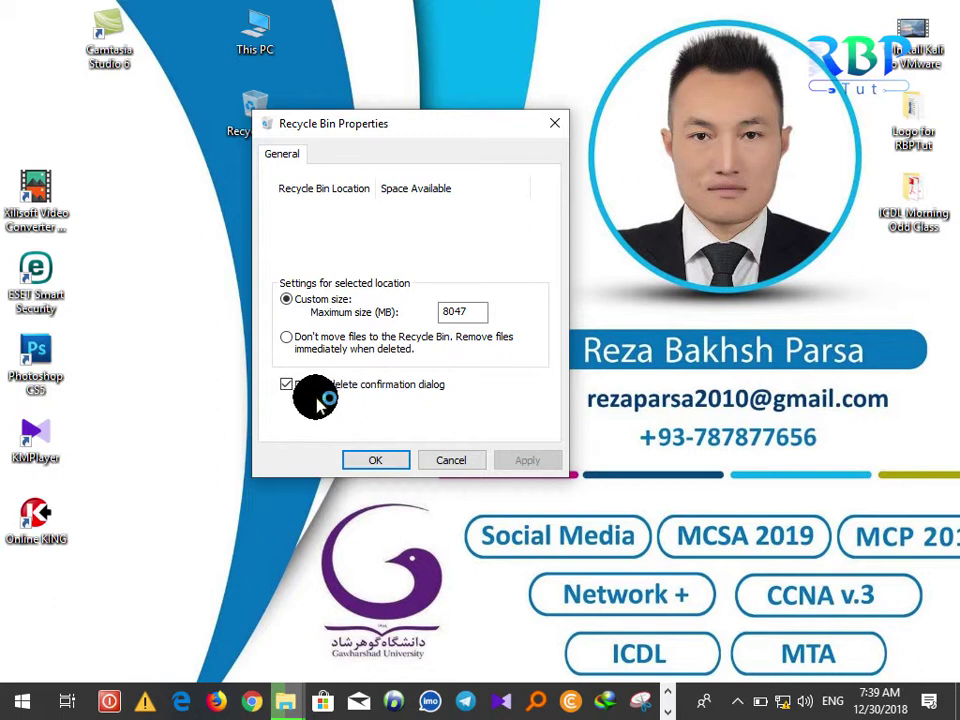
{"action": "left_click", "coordinate": [390, 458]}
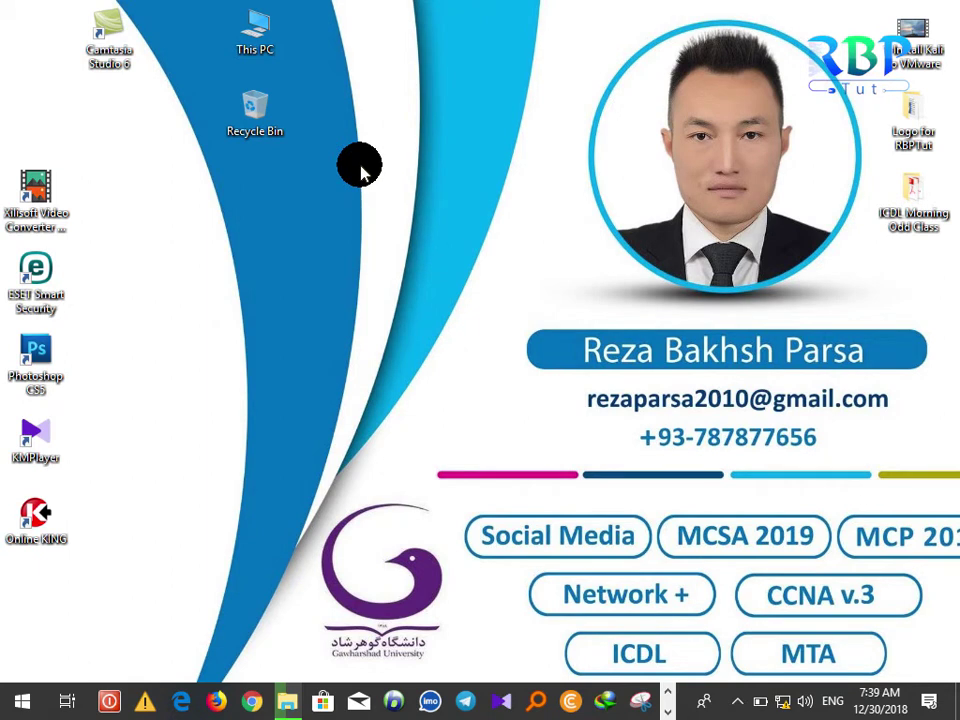
Create a new folder on the desktop with its default name and place it below the Recycle Bin.
{"action": "right_click", "coordinate": [361, 167]}
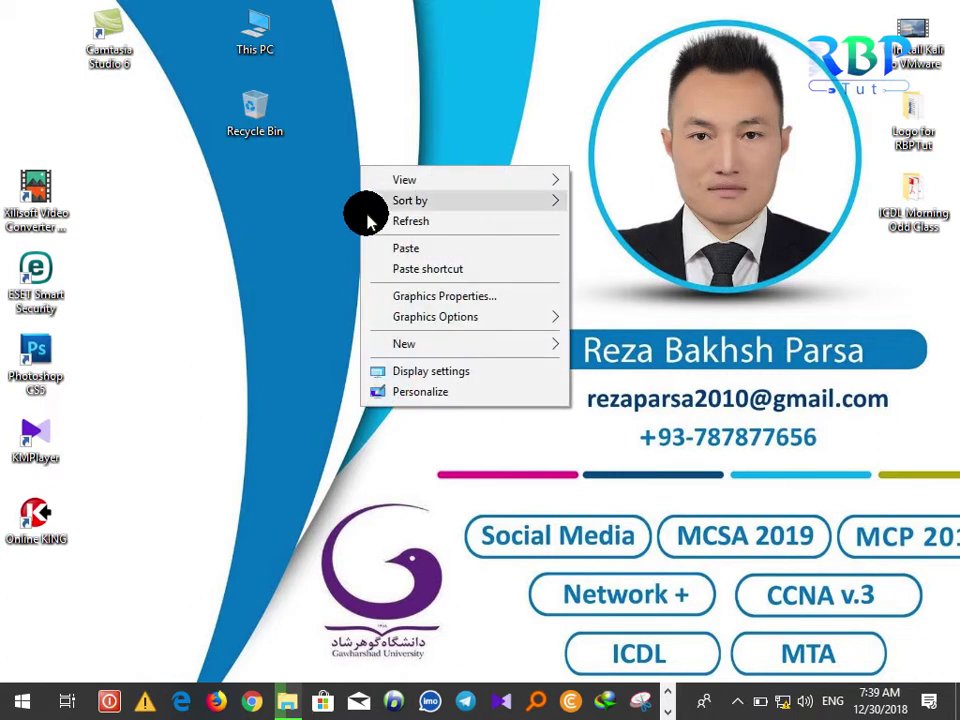
{"action": "mouse_move", "coordinate": [545, 343]}
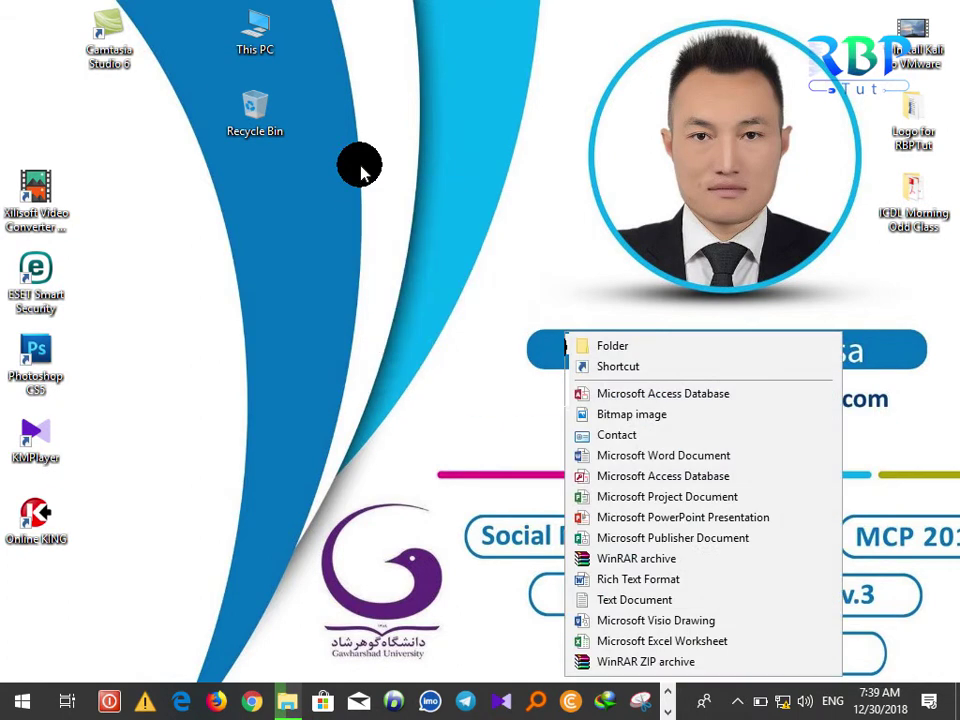
{"action": "left_click", "coordinate": [606, 345]}
{"action": "left_click_drag", "start_coordinate": [410, 189], "coordinate": [262, 190]}
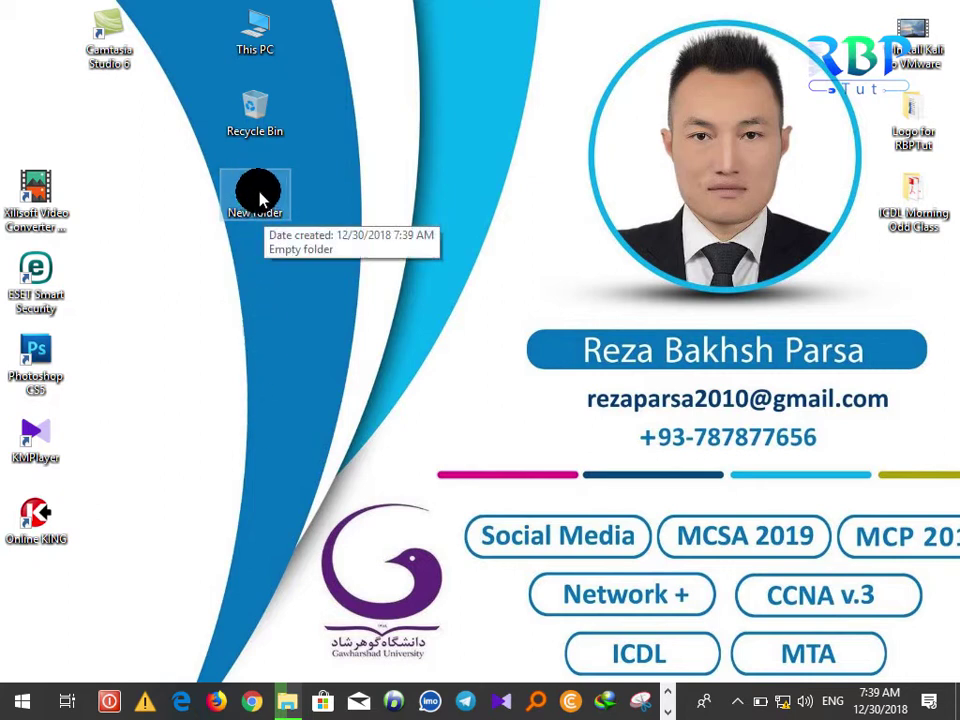
Delete the new folder from the desktop and restore it from the Recycle Bin.
{"action": "key", "text": "Delete"}
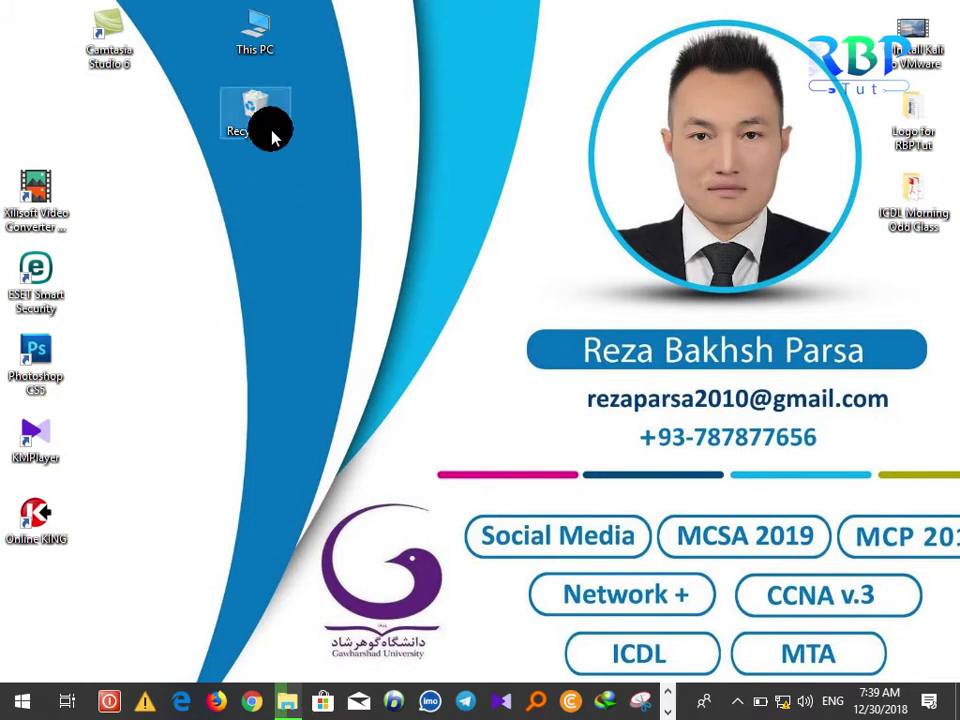
{"action": "double_click", "coordinate": [257, 110]}
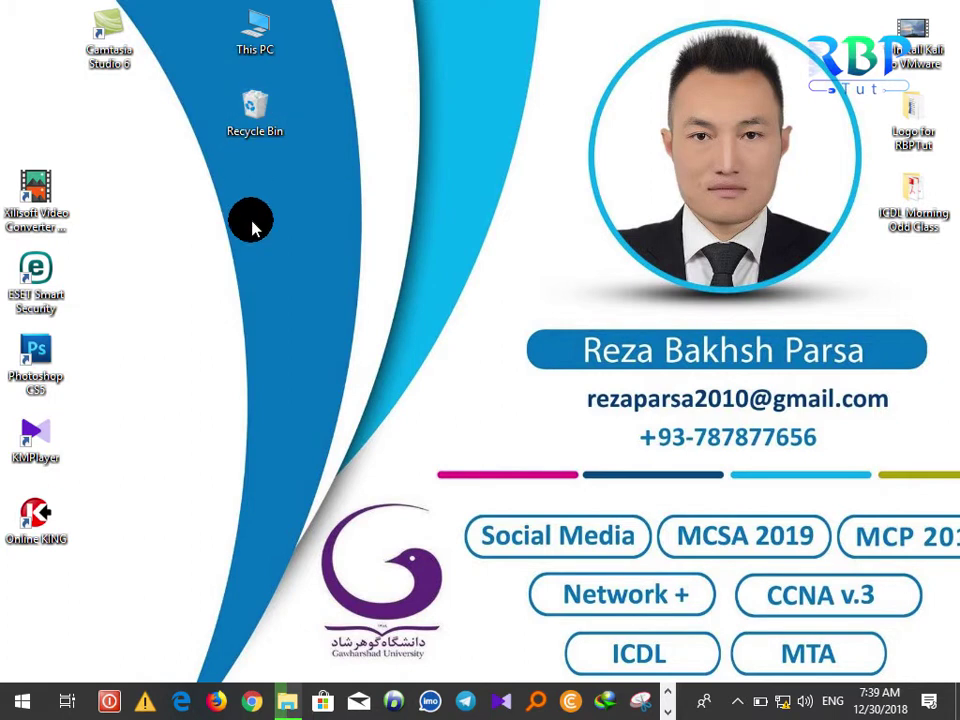
{"action": "left_click", "coordinate": [210, 118]}
{"action": "right_click", "coordinate": [212, 118]}
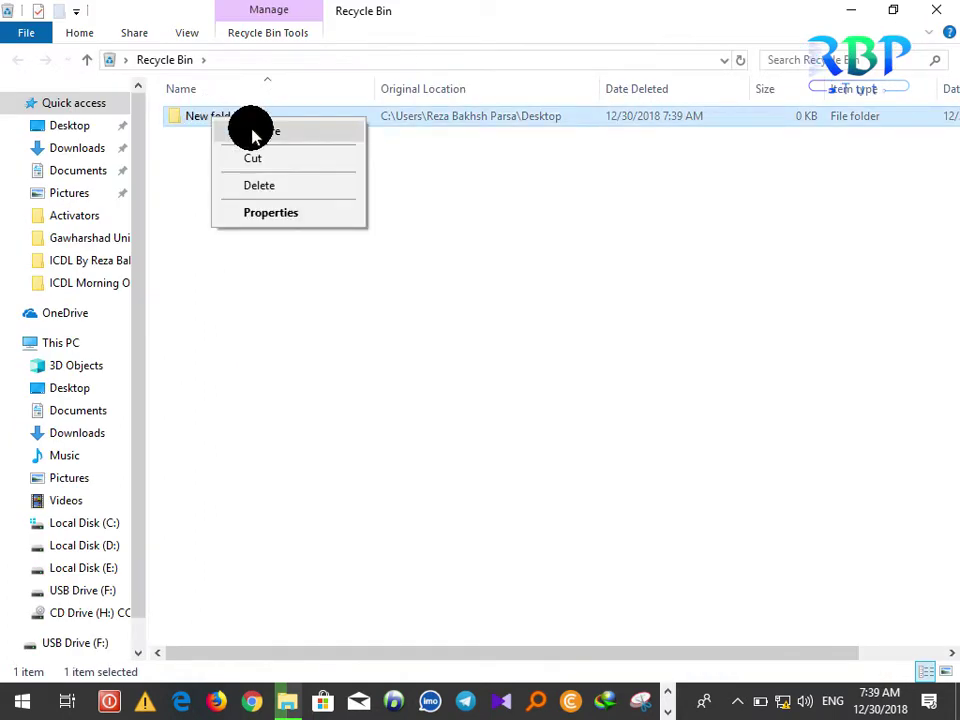
{"action": "left_click", "coordinate": [252, 132]}
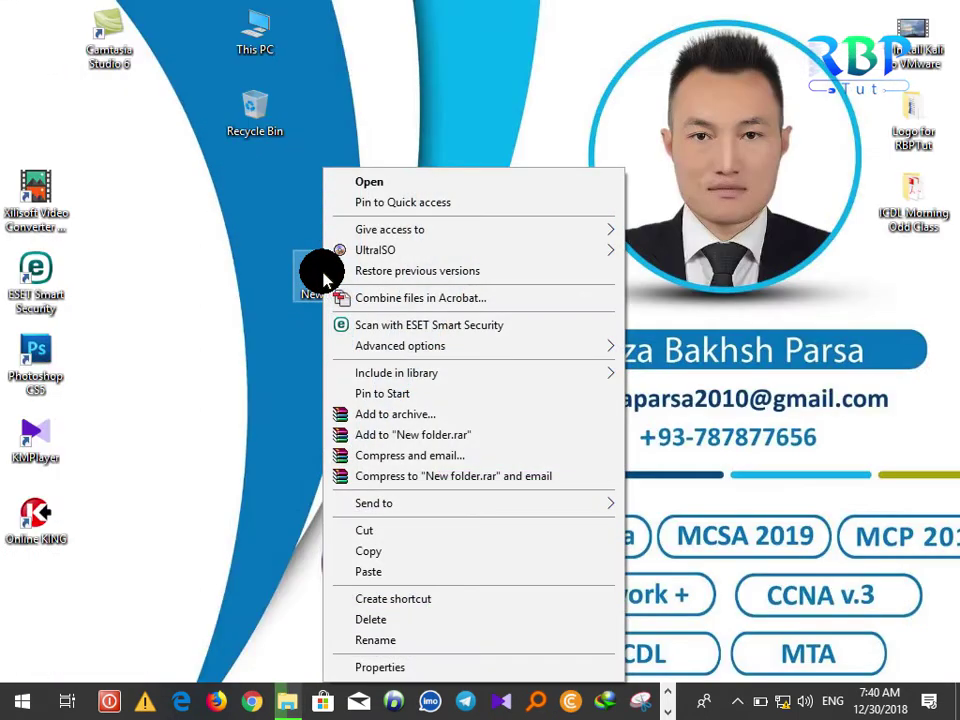
Delete the new folder a second time and restore it from the Recycle Bin to the desktop.
{"action": "left_click", "coordinate": [352, 619]}
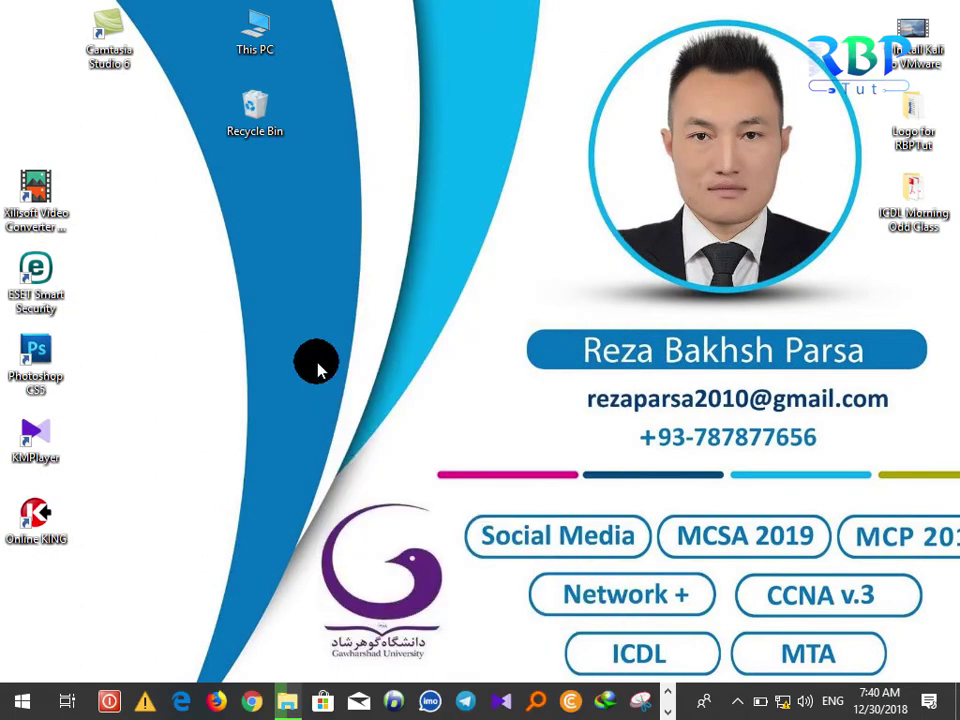
{"action": "left_click", "coordinate": [258, 118]}
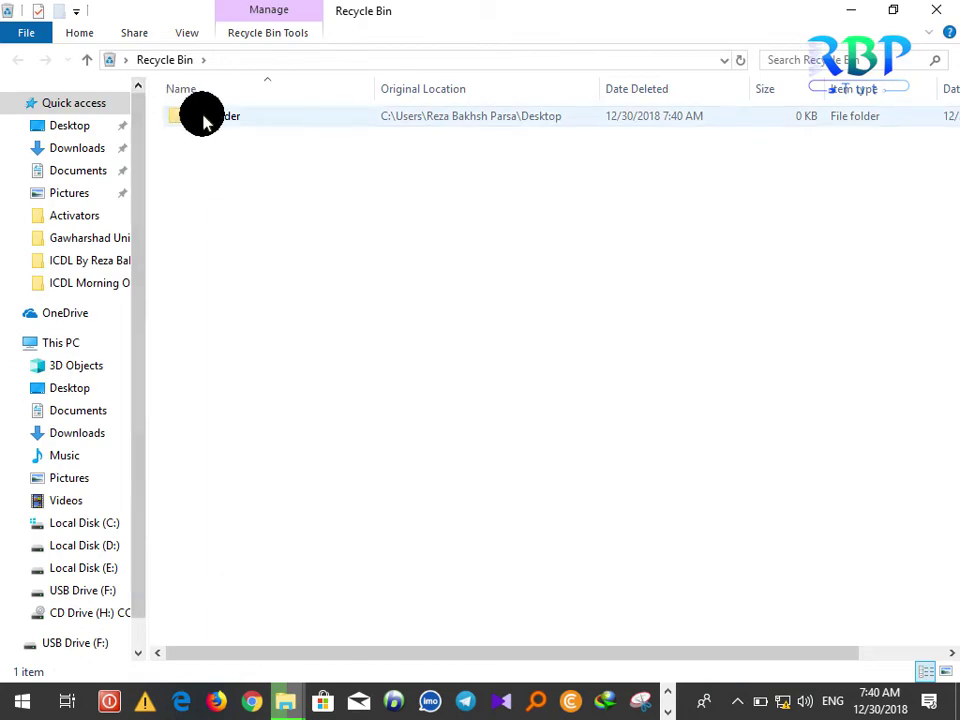
{"action": "right_click", "coordinate": [205, 118]}
{"action": "left_click", "coordinate": [262, 131]}
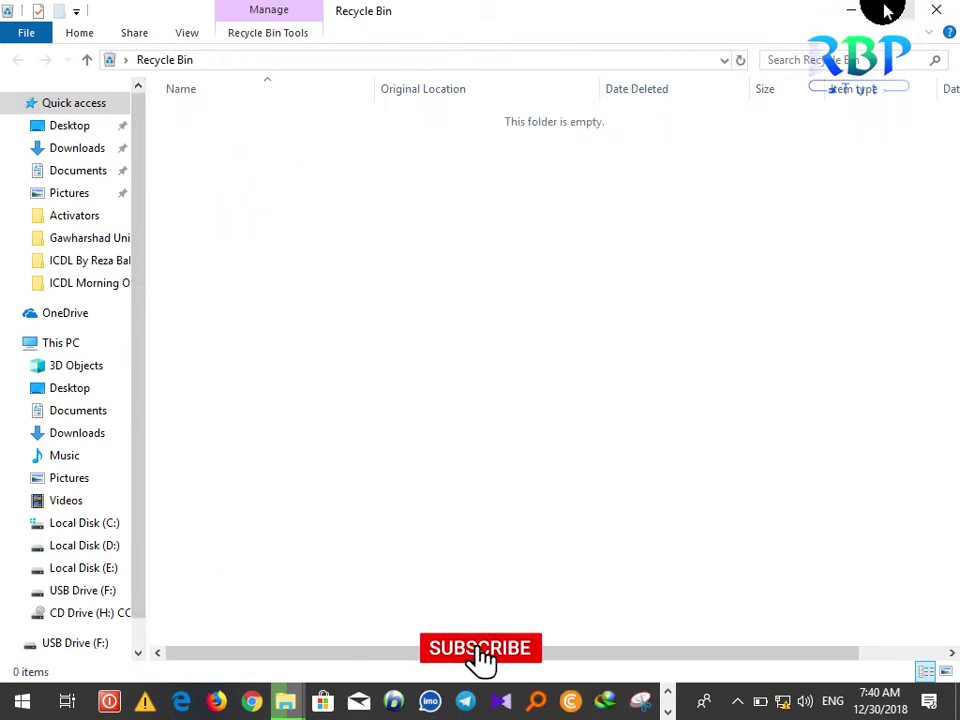
Turn on the delete confirmation dialog in the Recycle Bin properties.
{"action": "left_click_drag", "start_coordinate": [185, 58], "coordinate": [262, 118]}
{"action": "right_click", "coordinate": [262, 118]}
{"action": "left_click", "coordinate": [300, 240]}
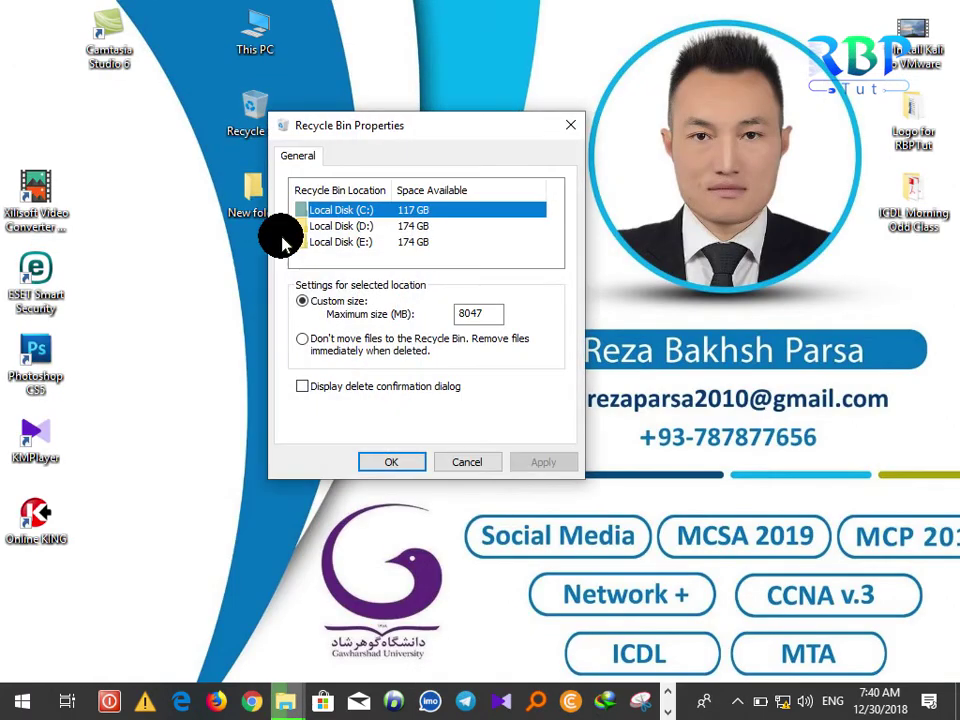
{"action": "left_click", "coordinate": [312, 388]}
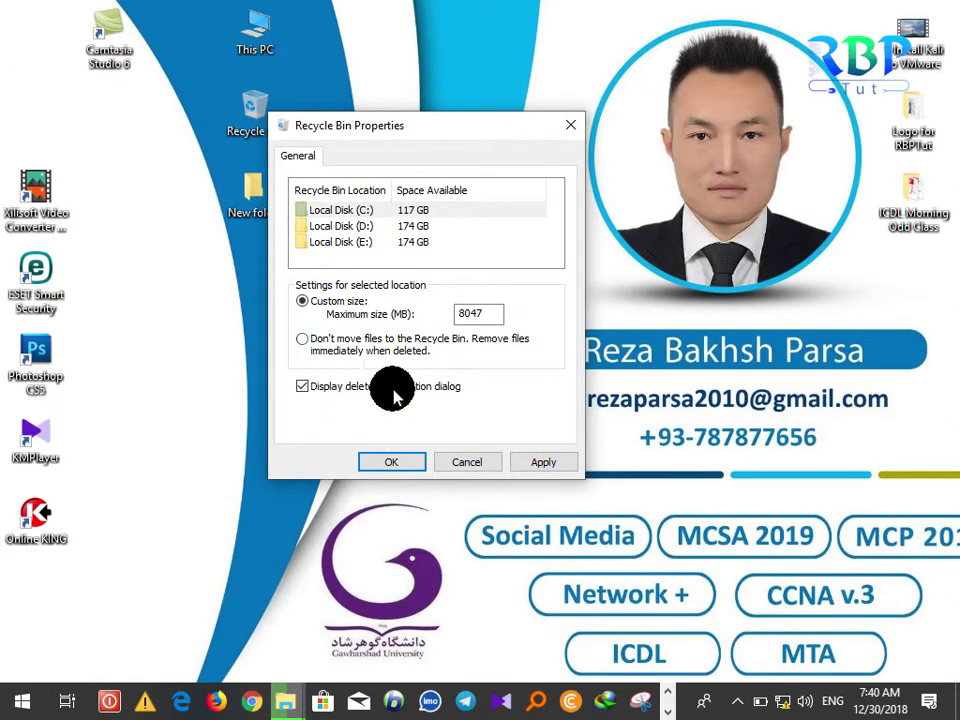
{"action": "left_click", "coordinate": [403, 466]}
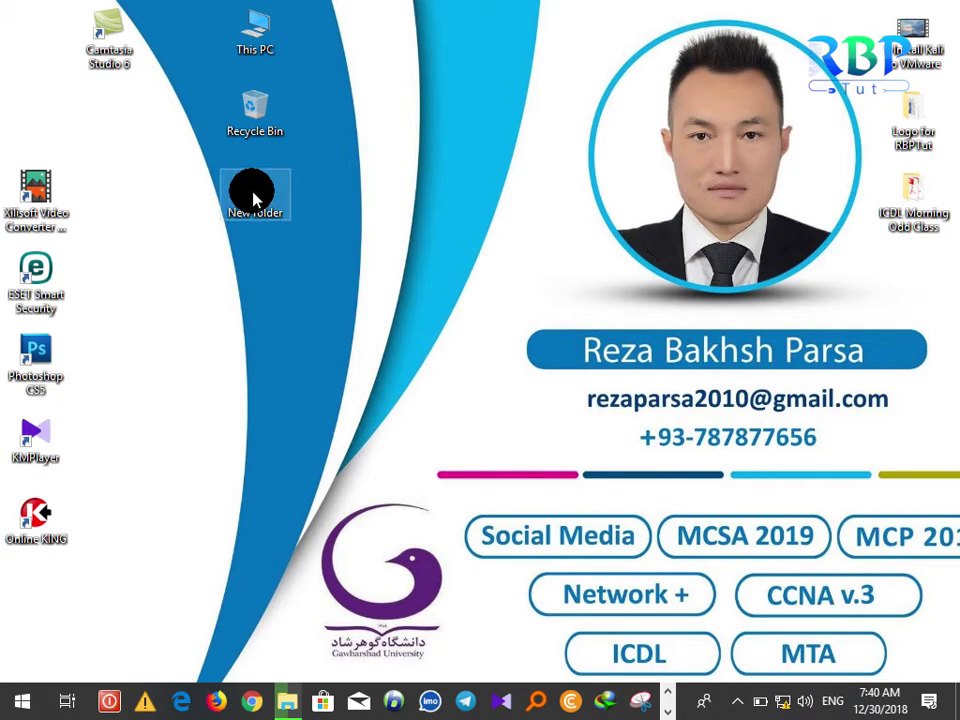
Start deleting the new folder on the desktop and decline the confirmation.
{"action": "key", "text": "Delete"}
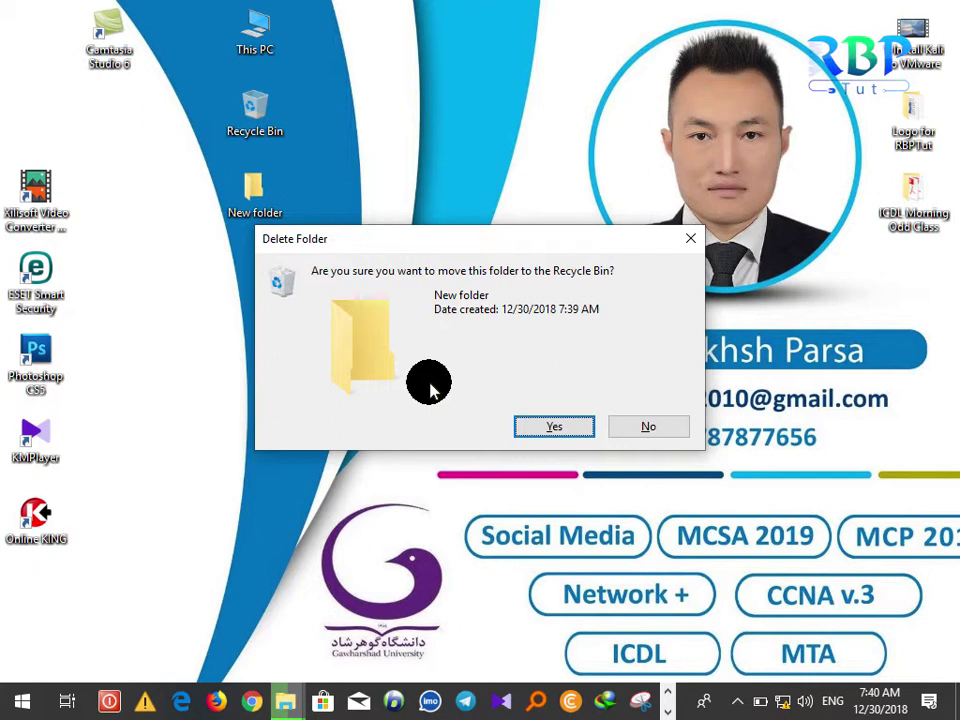
{"action": "left_click", "coordinate": [641, 427]}
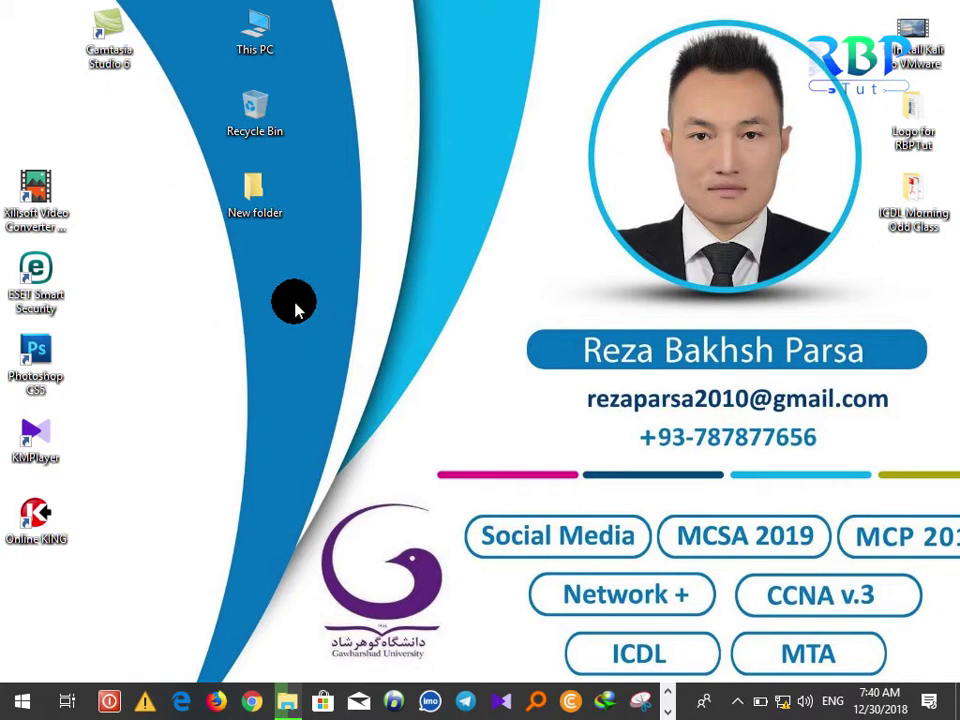
Set the Recycle Bin properties for Local Disk (C:) to remove files immediately instead of moving them to the Recycle Bin.
{"action": "right_click", "coordinate": [247, 108]}
{"action": "left_click", "coordinate": [341, 249]}
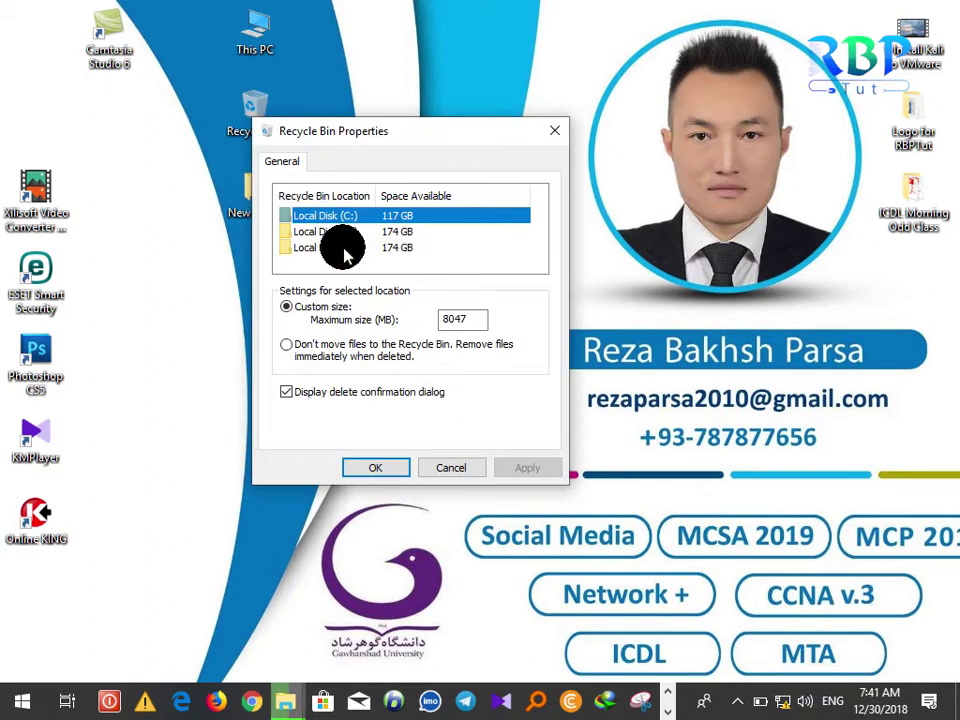
{"action": "left_click", "coordinate": [288, 344]}
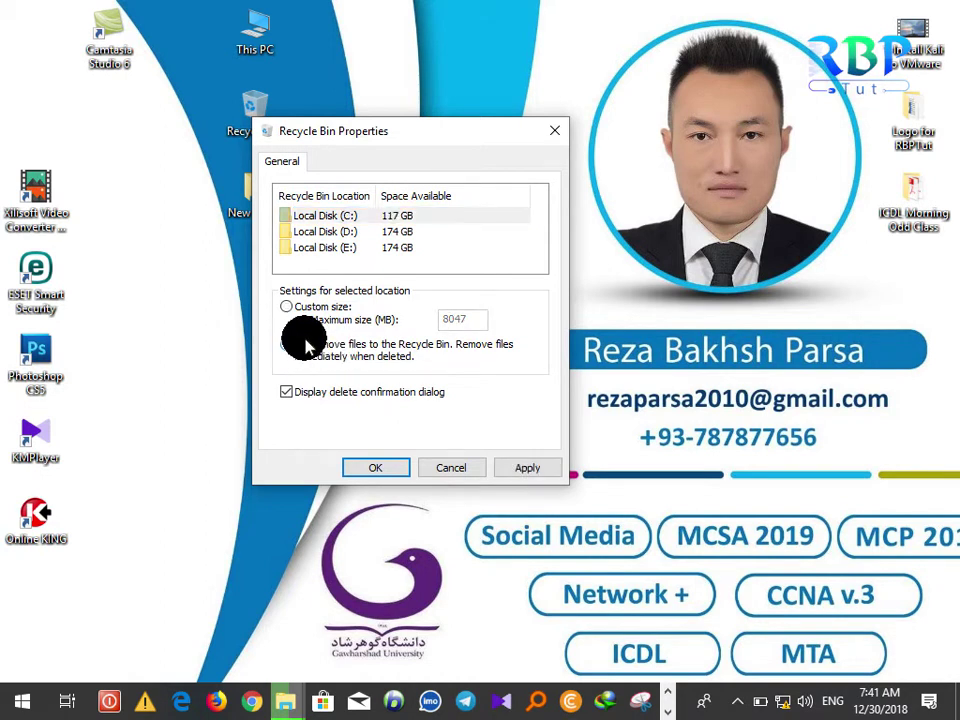
{"action": "left_click", "coordinate": [378, 467]}
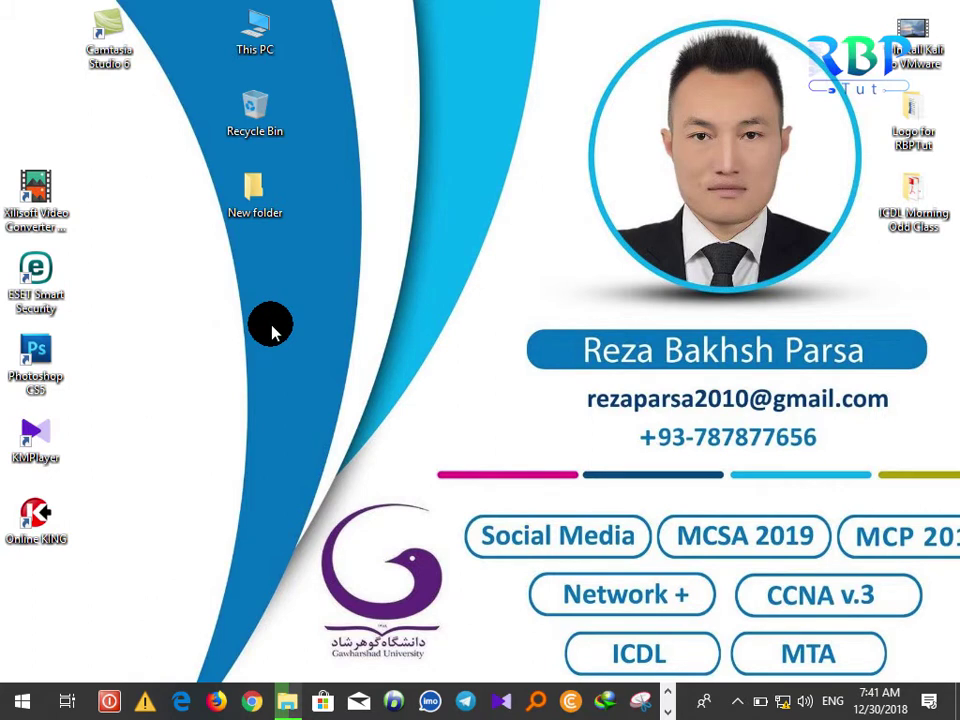
Permanently delete the new folder from the desktop and accept the confirmation.
{"action": "left_click", "coordinate": [253, 208]}
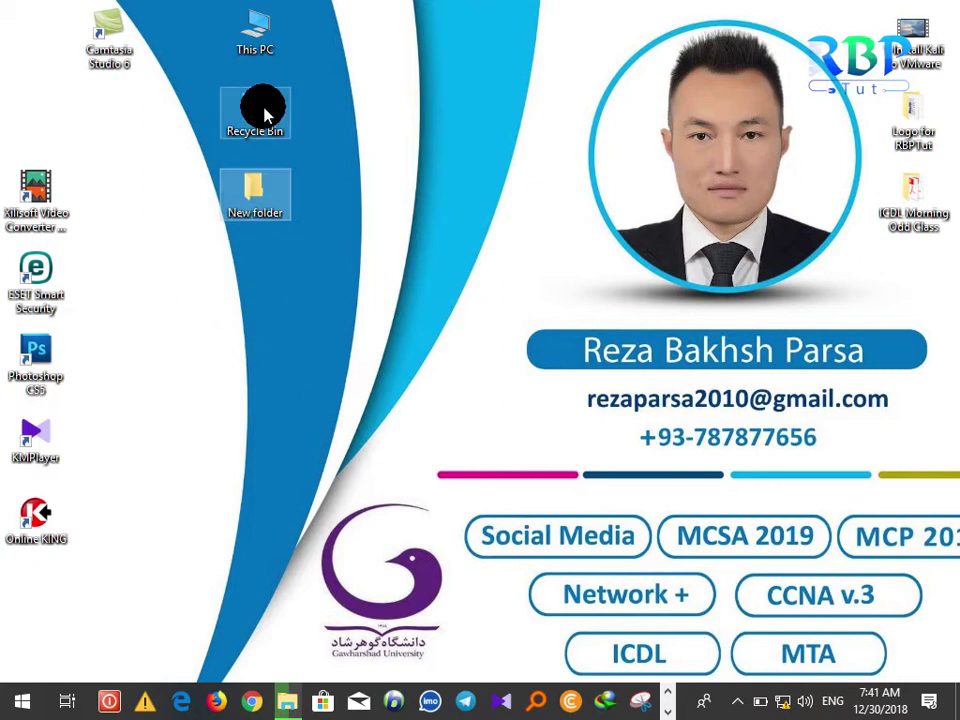
{"action": "right_click", "coordinate": [261, 197]}
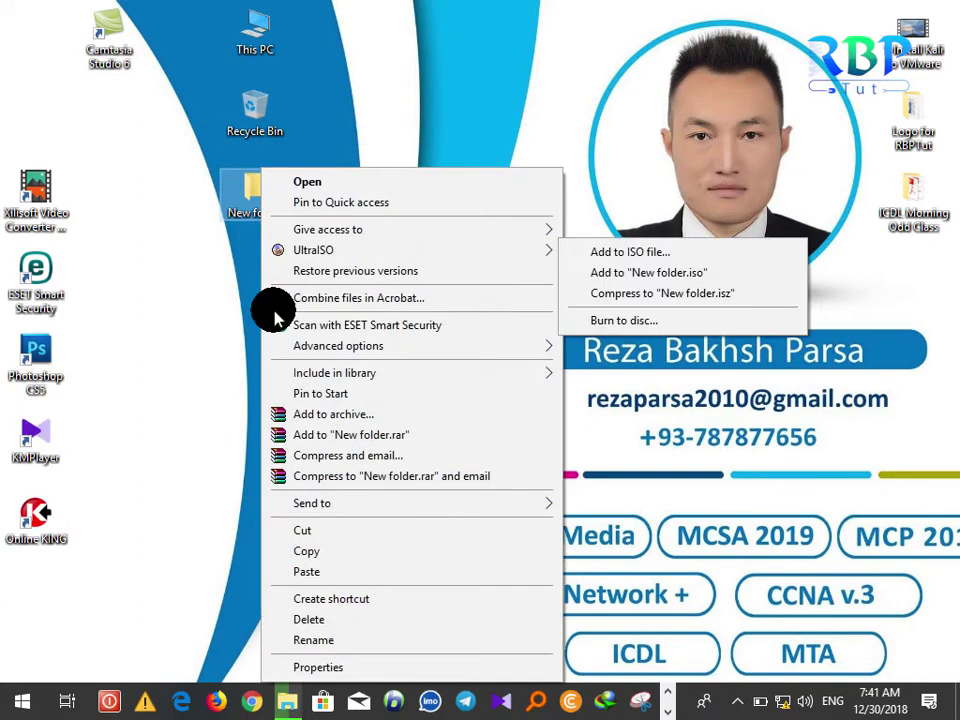
{"action": "key", "text": "shift+Delete"}
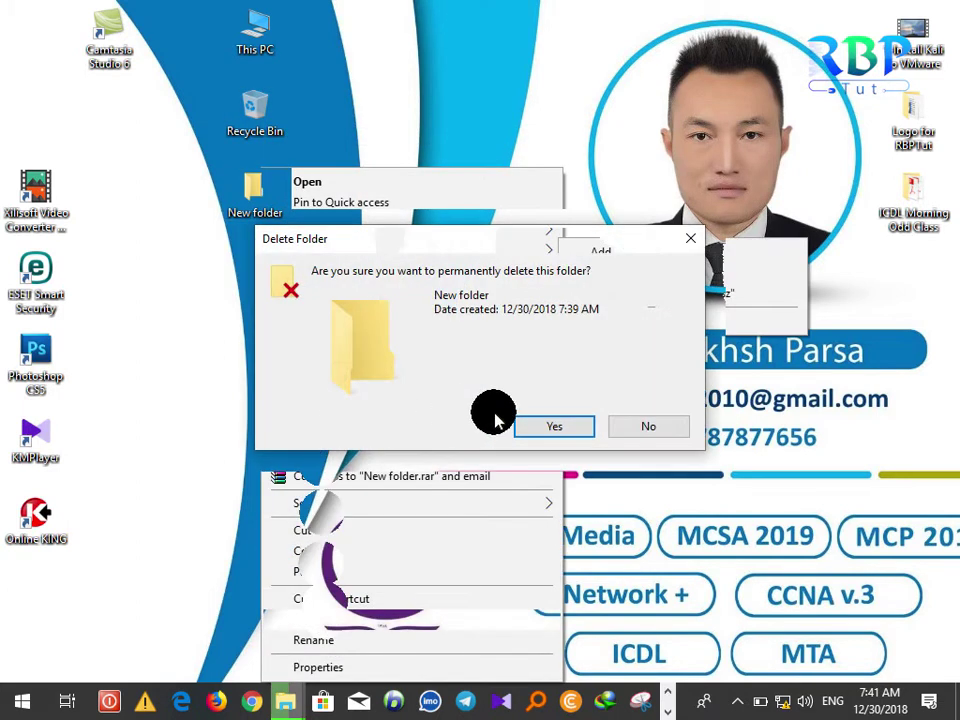
{"action": "left_click", "coordinate": [526, 432]}
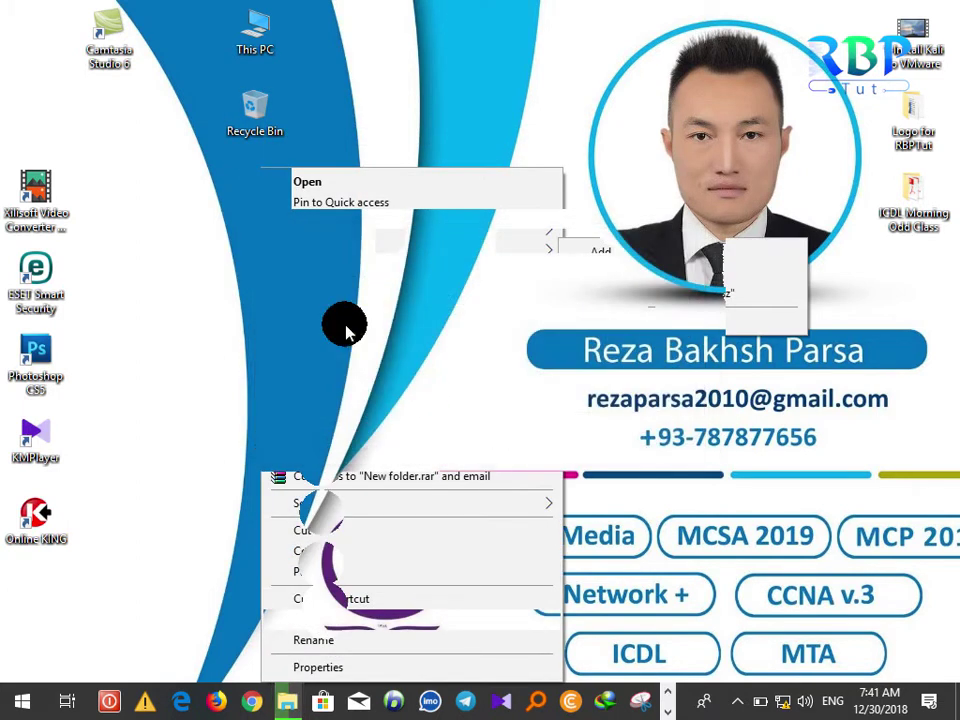
Switch the Recycle Bin properties for Local Disk (C:) back to the custom size option and apply the change.
{"action": "right_click", "coordinate": [258, 100]}
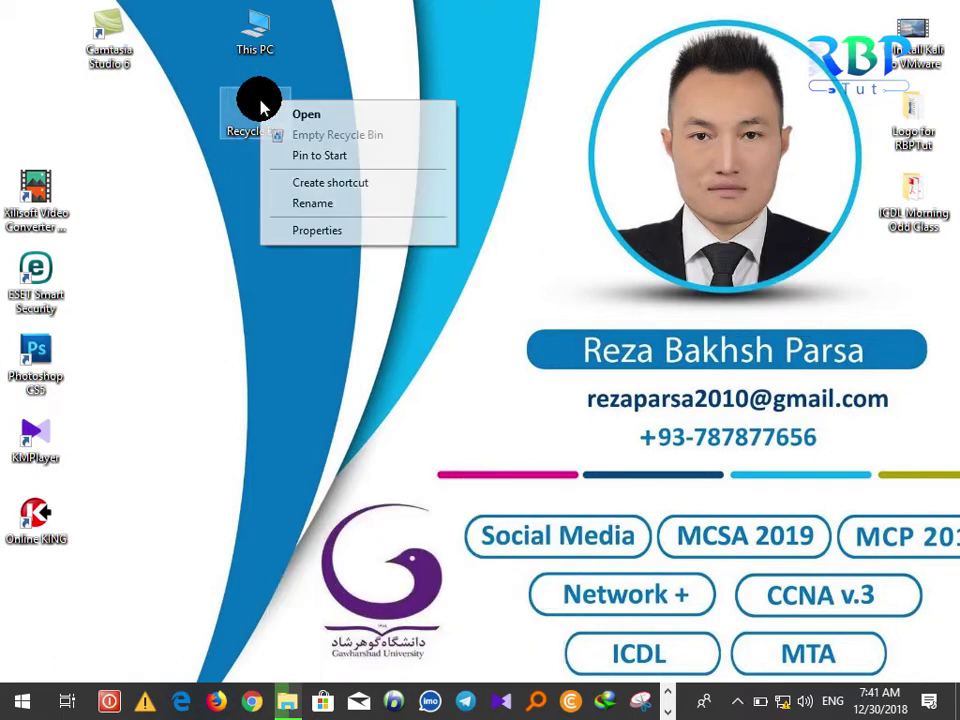
{"action": "left_click", "coordinate": [324, 228]}
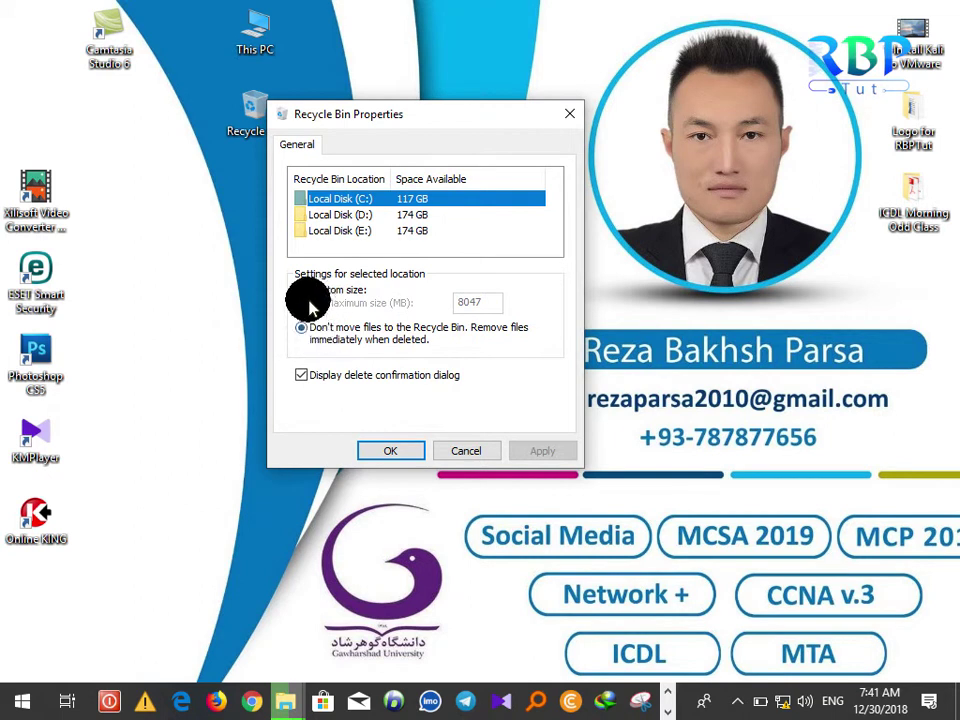
{"action": "left_click", "coordinate": [303, 290]}
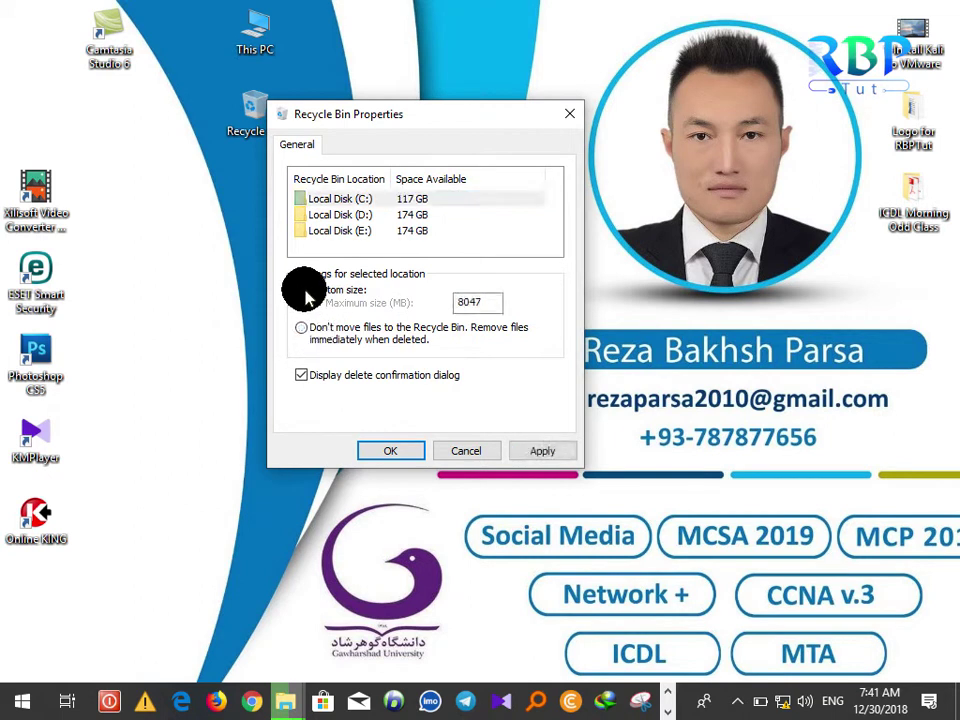
{"action": "left_click", "coordinate": [300, 375]}
{"action": "left_click", "coordinate": [390, 450]}
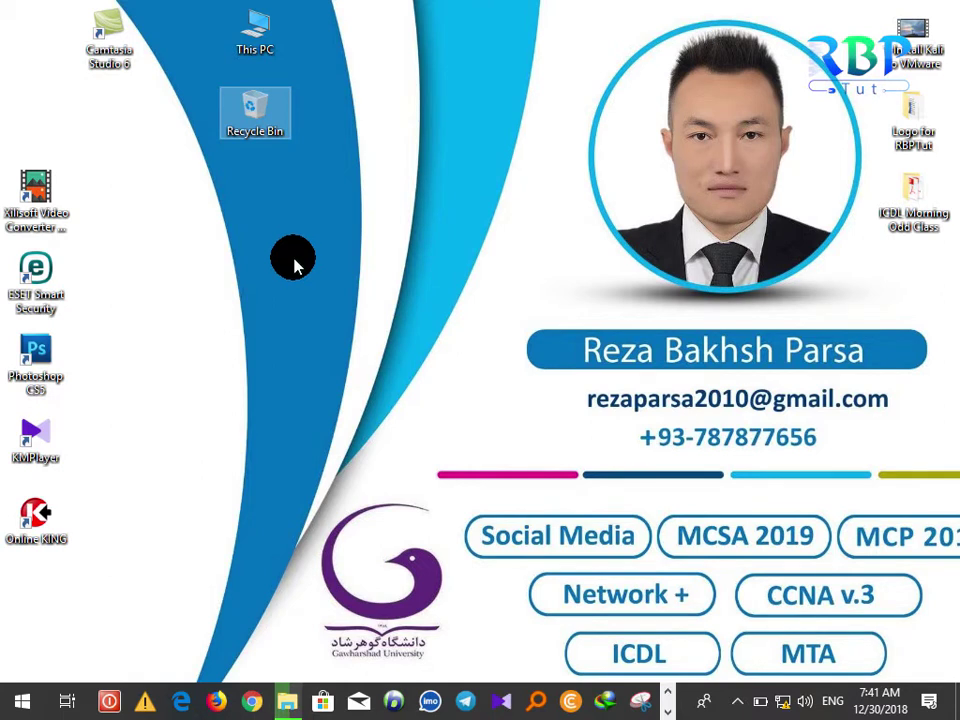
Open This PC and examine the capacity and space usage in the properties of Local Disk (D:).
{"action": "double_click", "coordinate": [251, 36]}
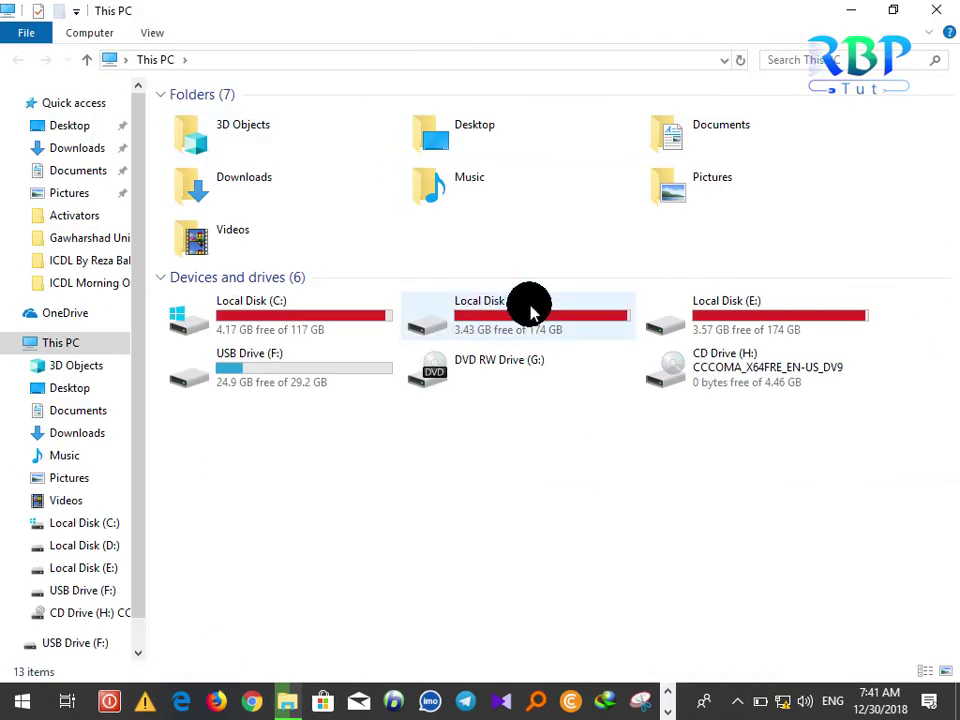
{"action": "right_click", "coordinate": [509, 316]}
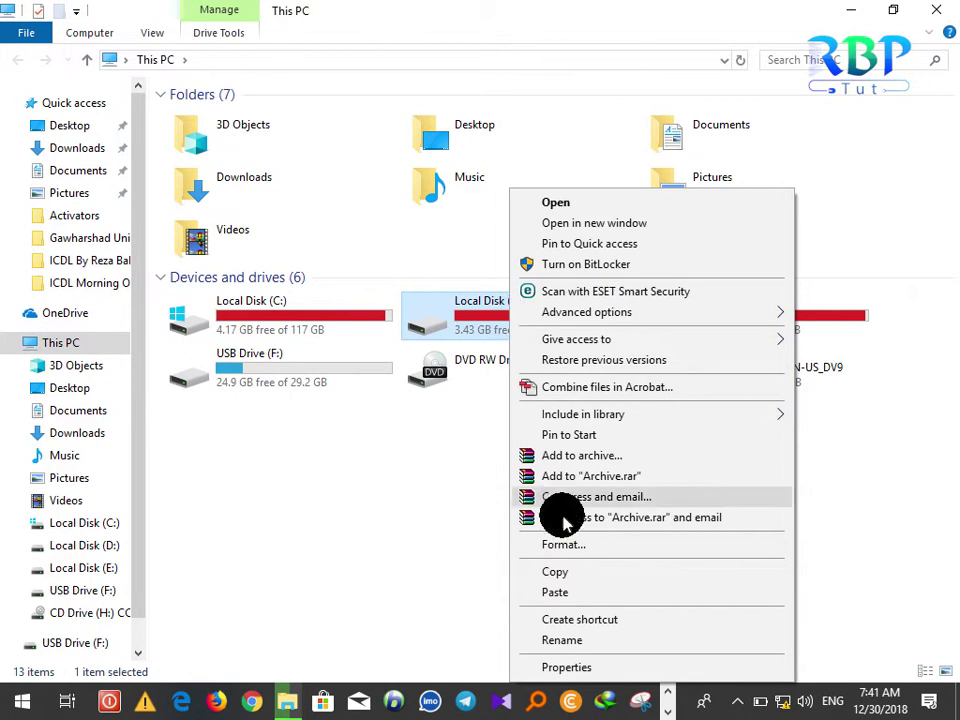
{"action": "left_click", "coordinate": [598, 669]}
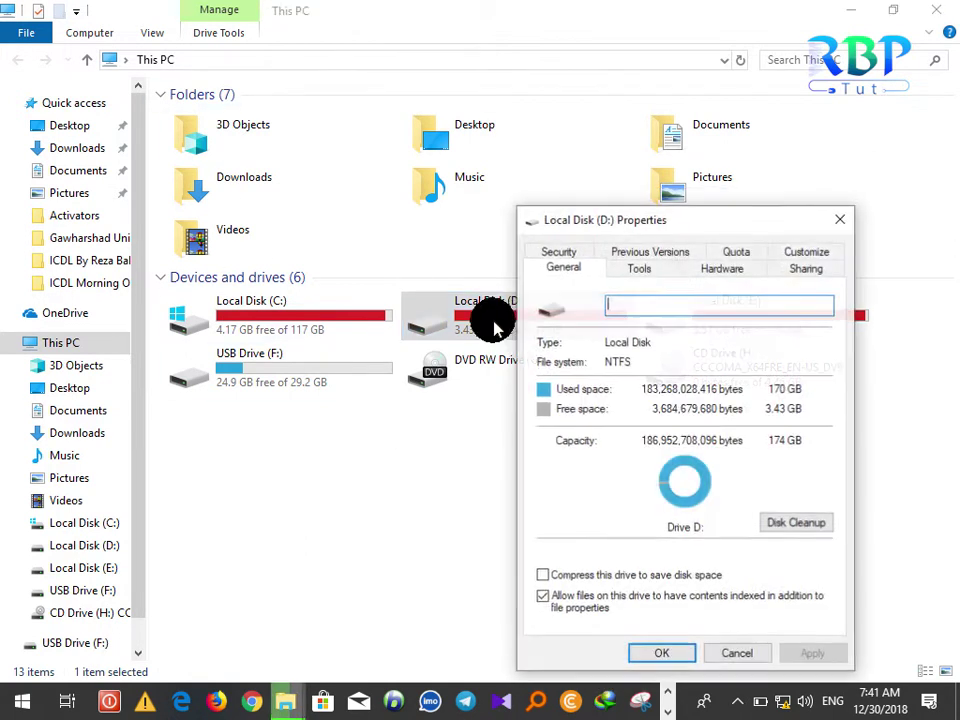
{"action": "left_click_drag", "start_coordinate": [705, 225], "coordinate": [318, 45]}
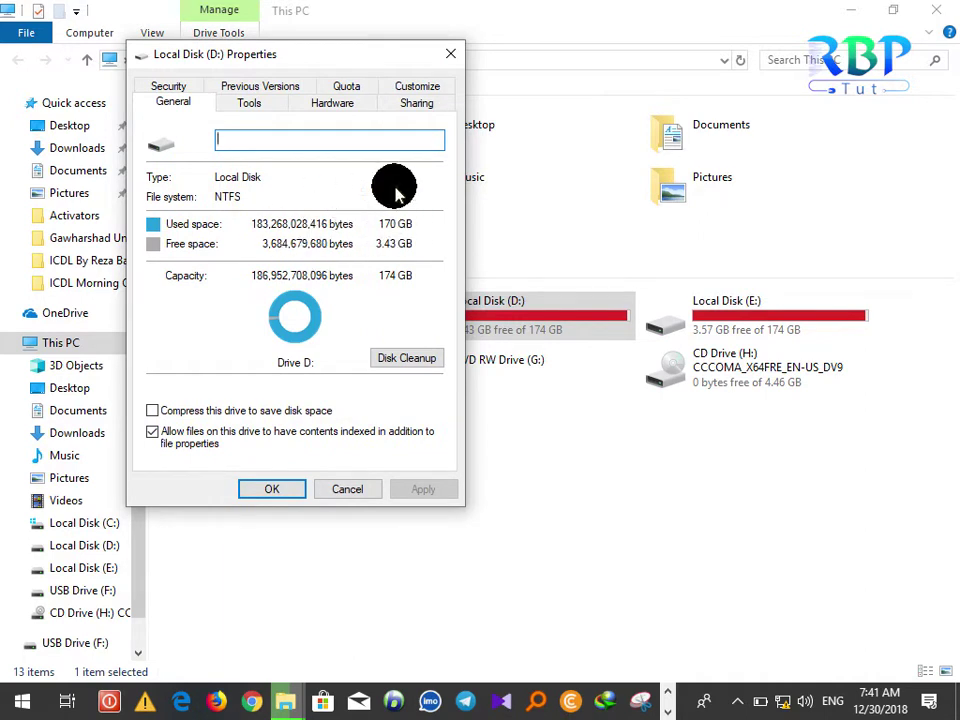
{"action": "left_click", "coordinate": [450, 54]}
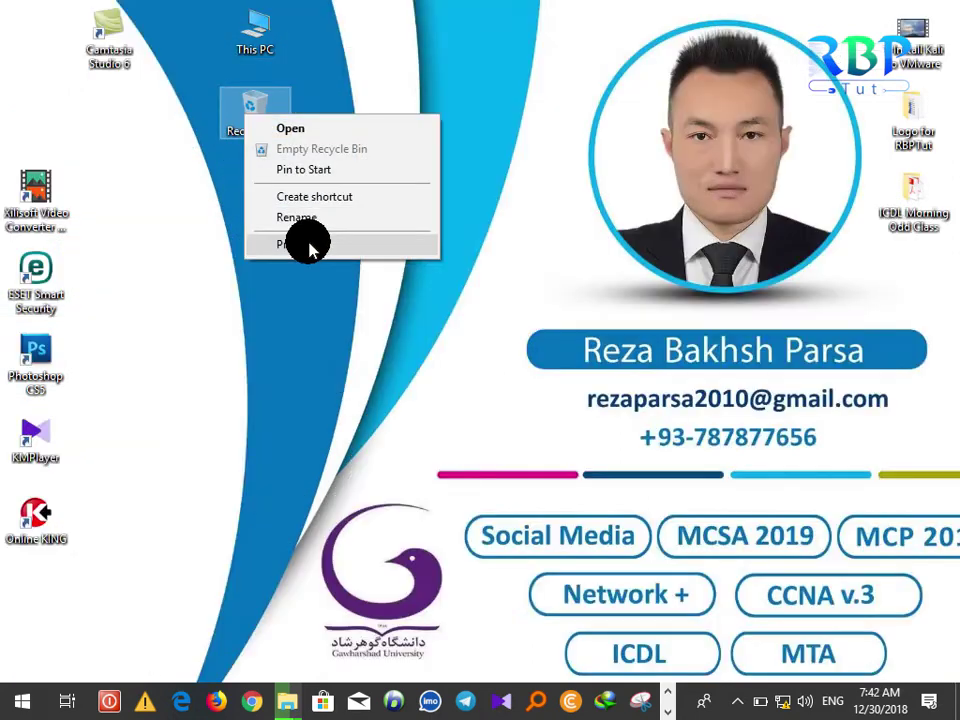
Review the size and deletion options in the Recycle Bin properties and leave without changing them.
{"action": "left_click", "coordinate": [303, 243]}
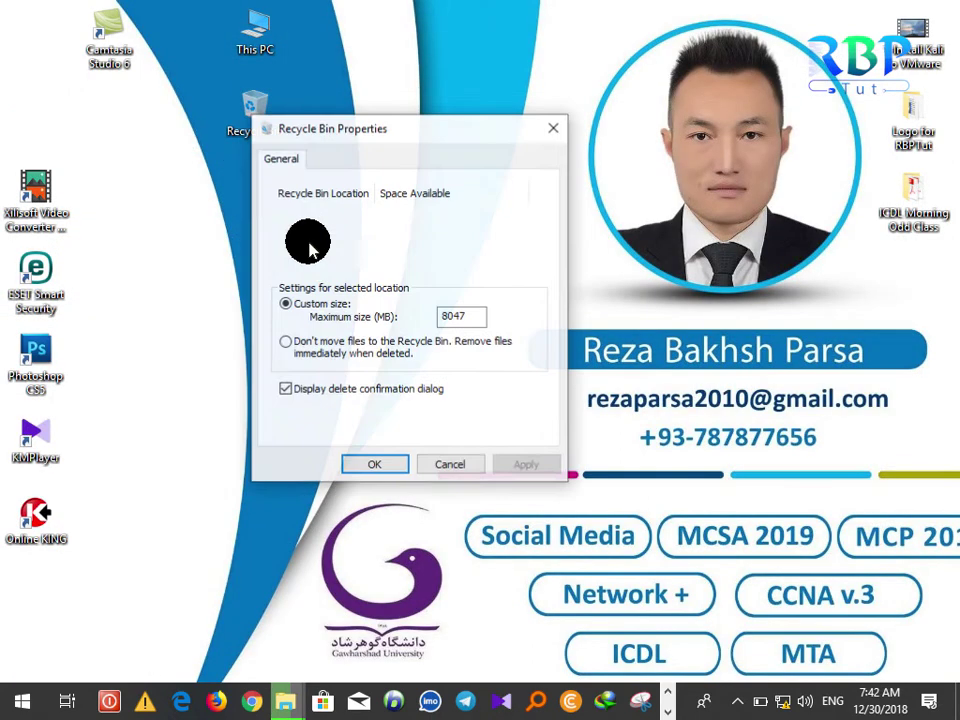
{"action": "left_click_drag", "start_coordinate": [401, 133], "coordinate": [268, 124]}
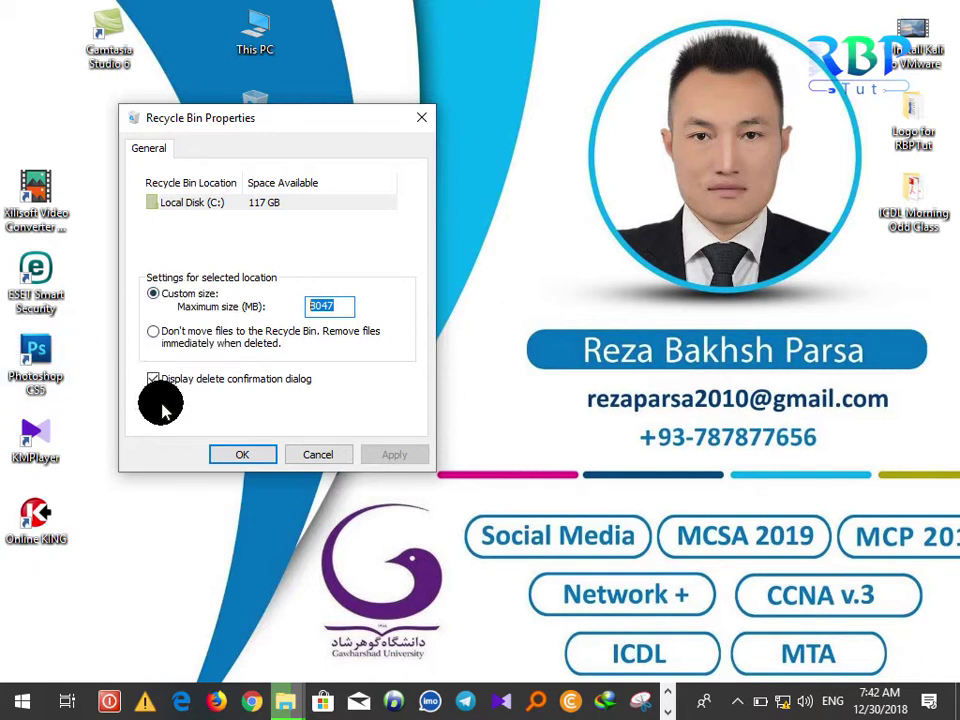
{"action": "left_click", "coordinate": [300, 454]}
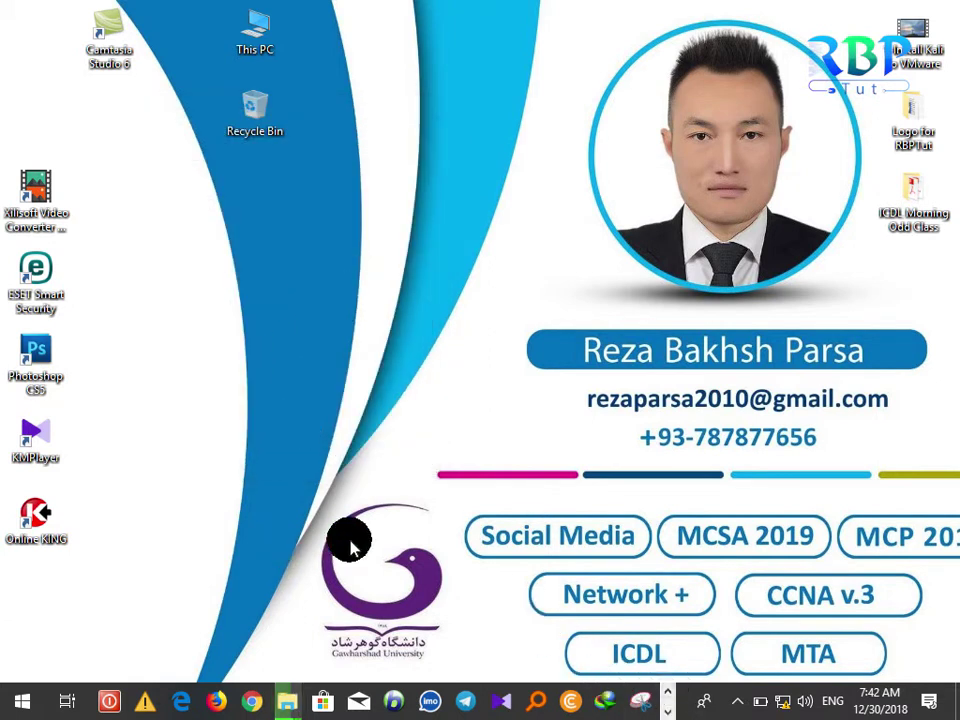
Switch to the Adobe Acrobat document listing the Windows 10 desktop components and look through the rows of taskbar icons.
{"action": "key", "text": "super+Tab"}
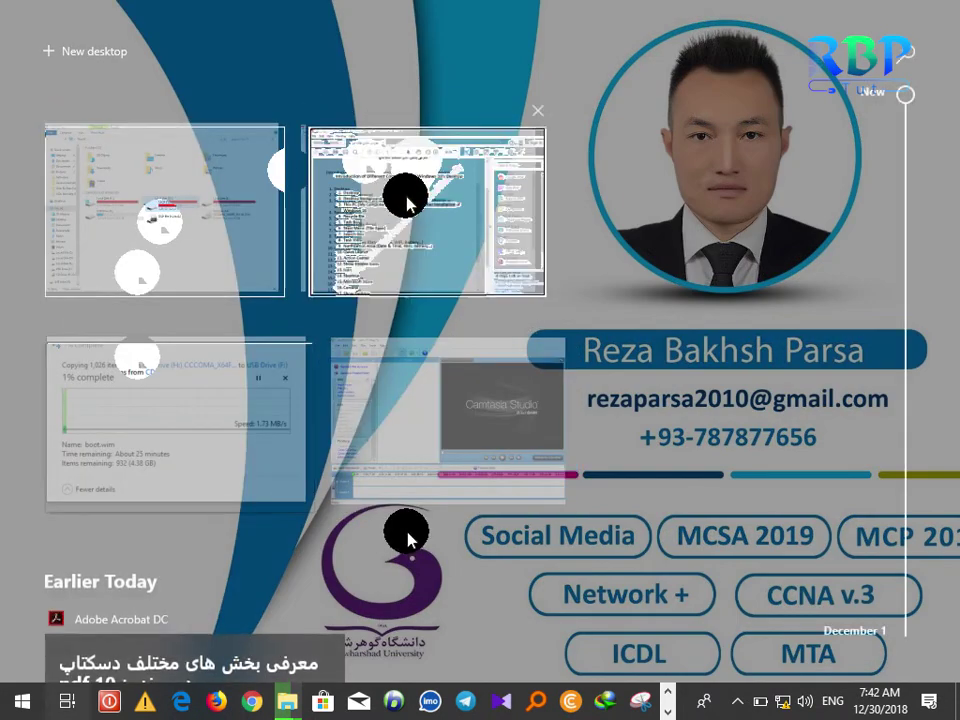
{"action": "left_click", "coordinate": [405, 200]}
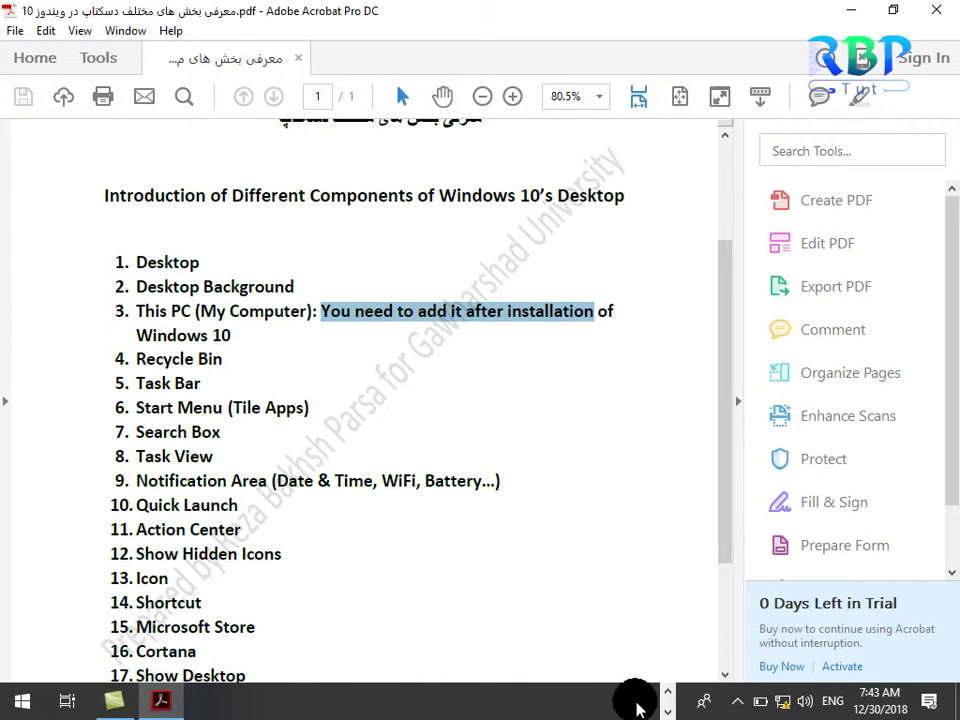
{"action": "left_click", "coordinate": [668, 694]}
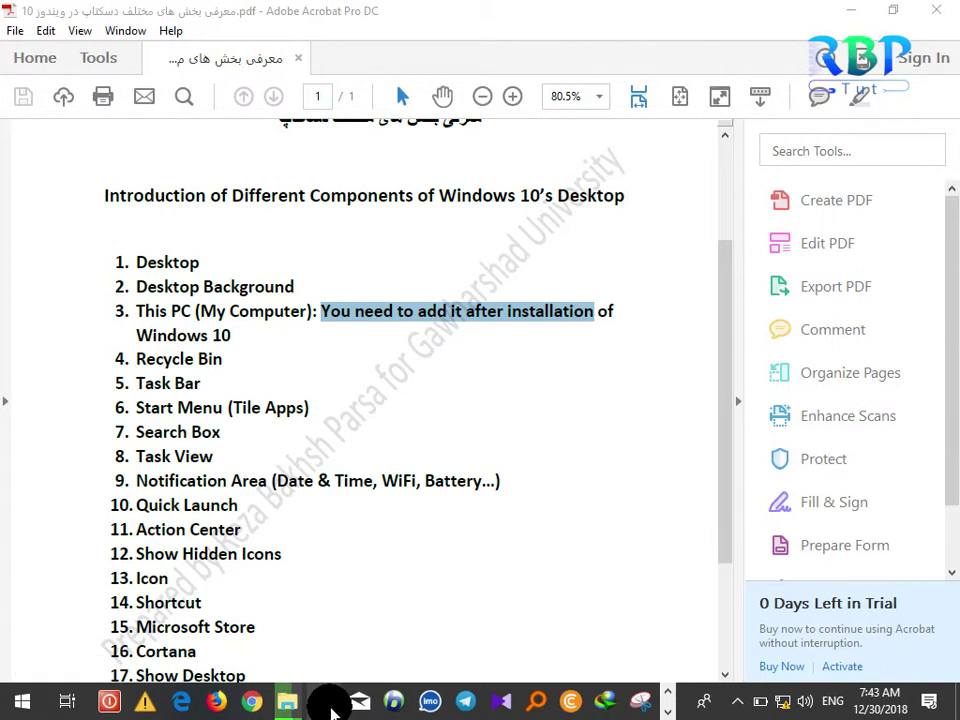
{"action": "left_click", "coordinate": [668, 698]}
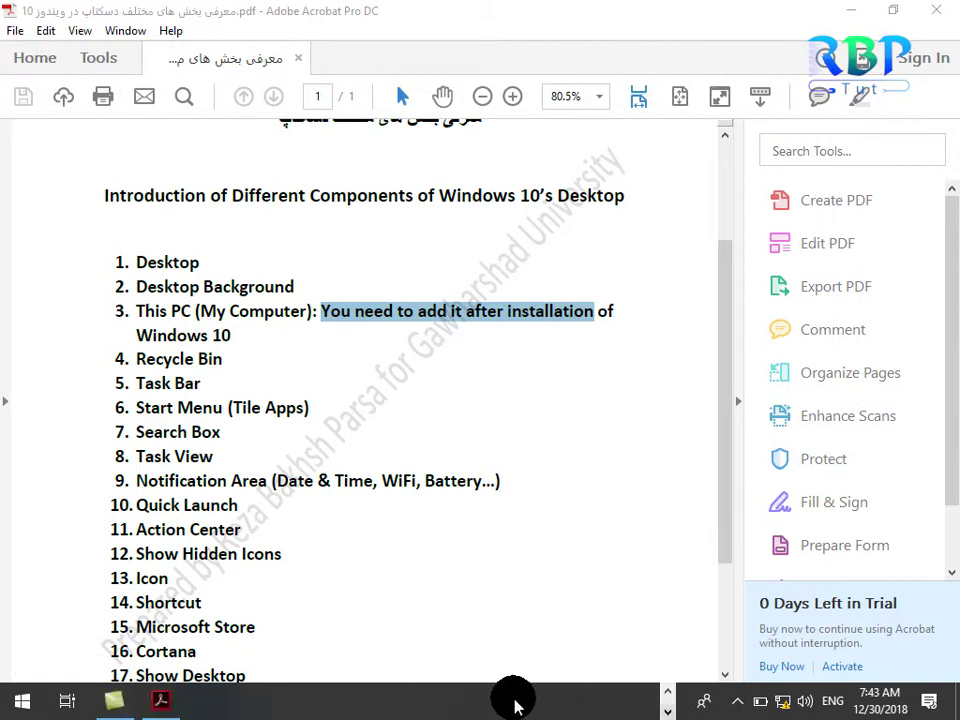
Show the Cortana search box on the taskbar.
{"action": "right_click", "coordinate": [468, 702]}
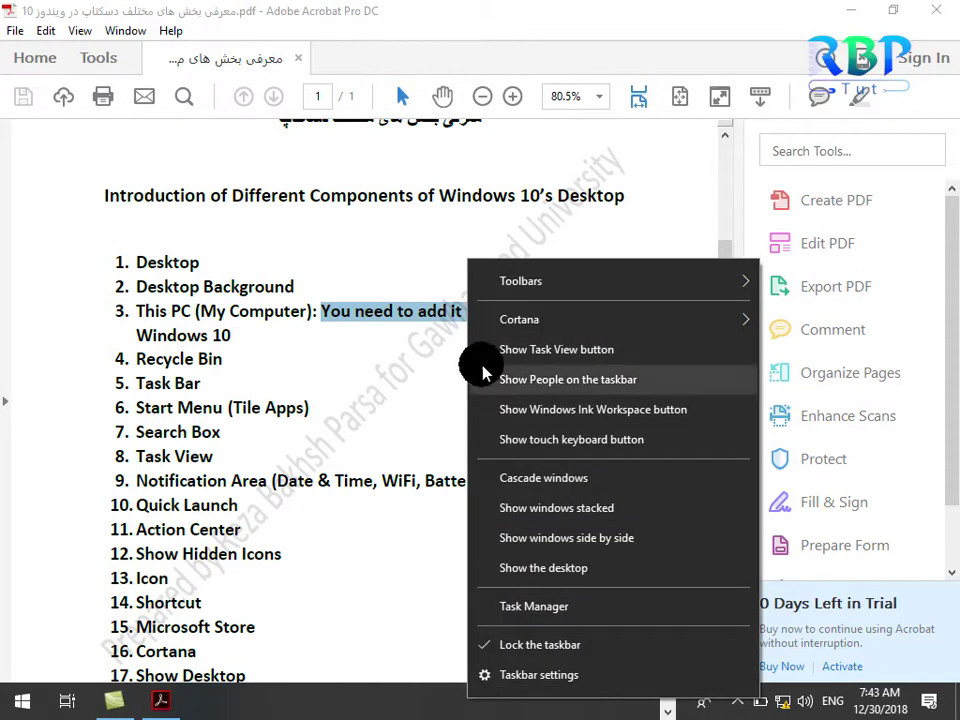
{"action": "mouse_move", "coordinate": [501, 318]}
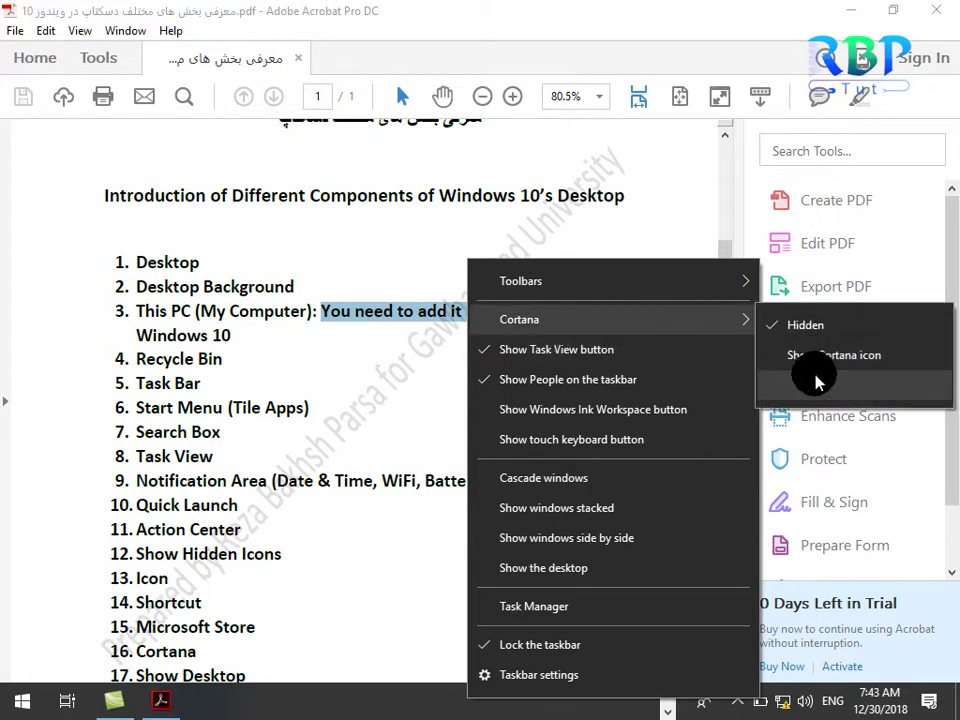
{"action": "left_click", "coordinate": [838, 389]}
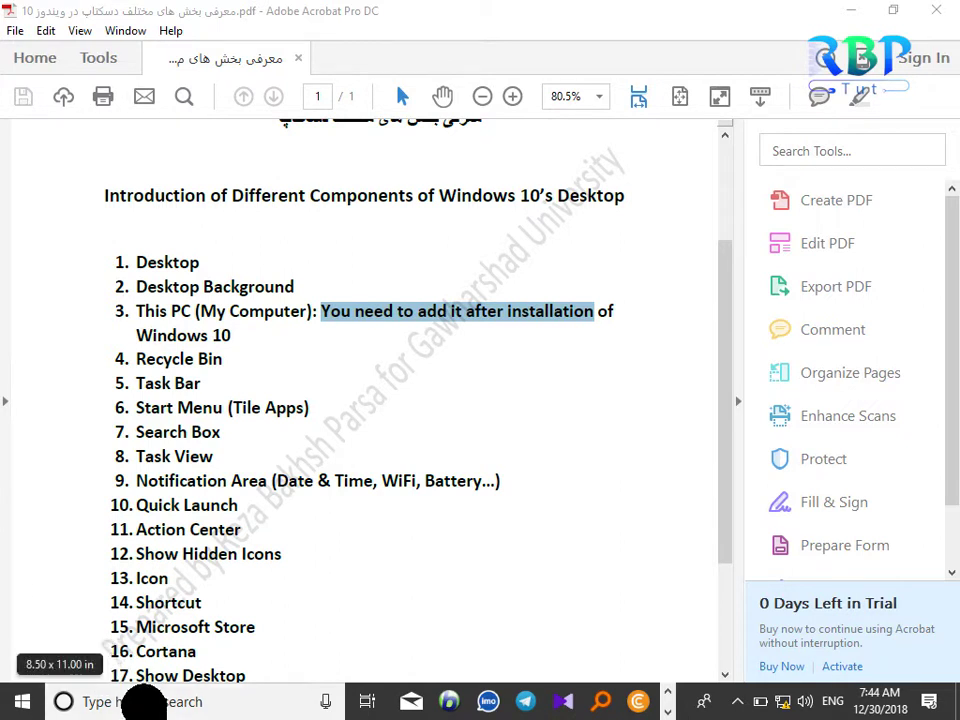
Search Windows for "calc" in the taskbar search box, review the results and dismiss them.
{"action": "left_click", "coordinate": [140, 702]}
{"action": "type", "text": "calc"}
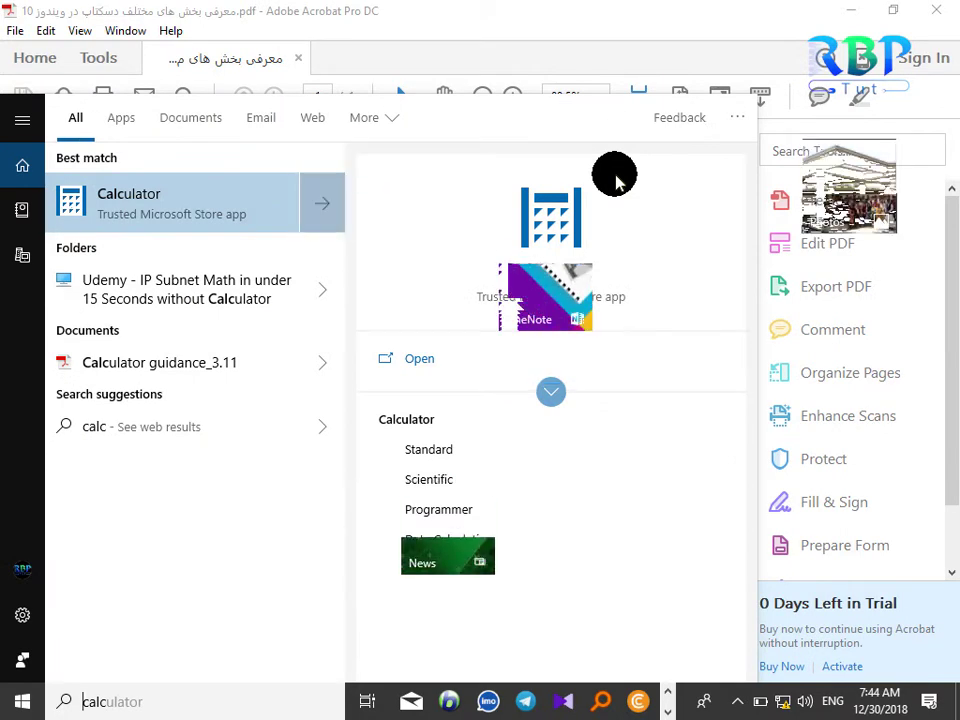
{"action": "key", "text": "Escape"}
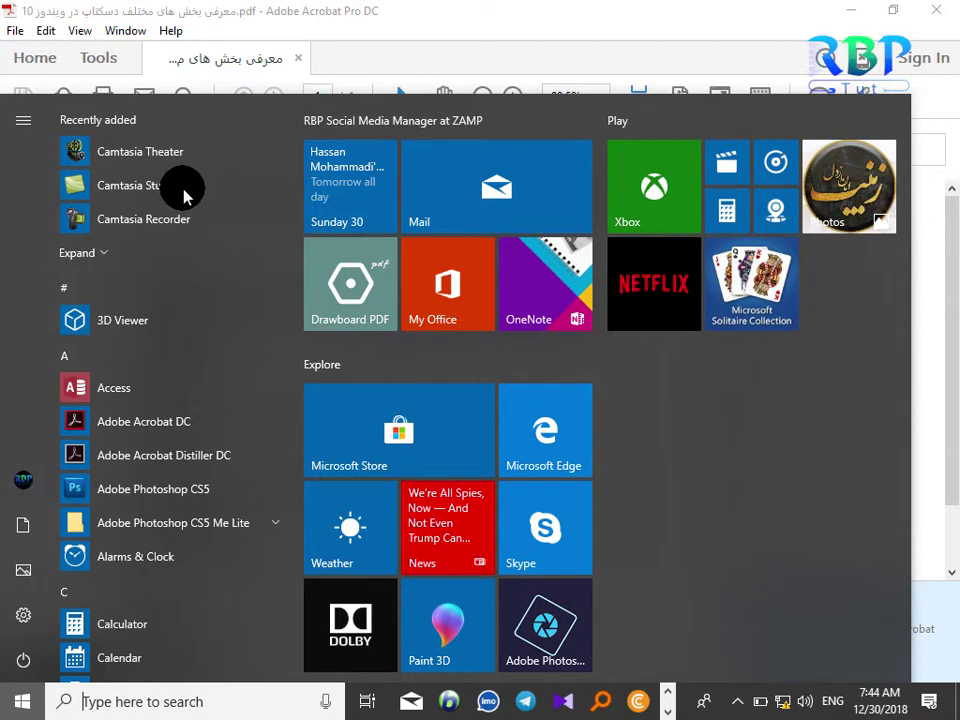
{"action": "key", "text": "Escape"}
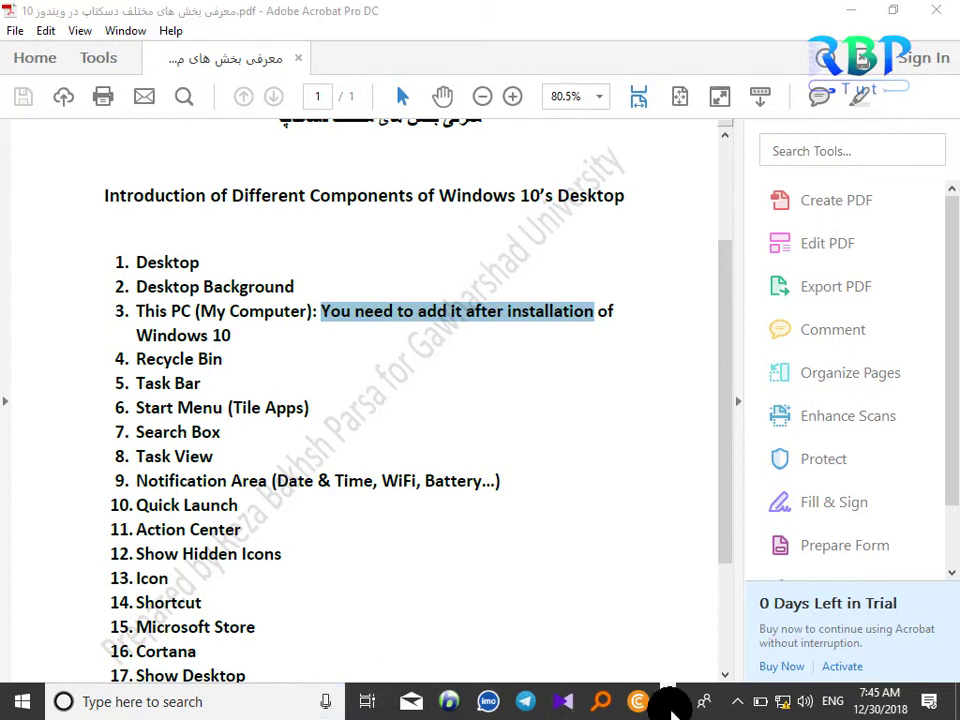
Set Cortana to Hidden so the search box is removed from the taskbar.
{"action": "right_click", "coordinate": [617, 710]}
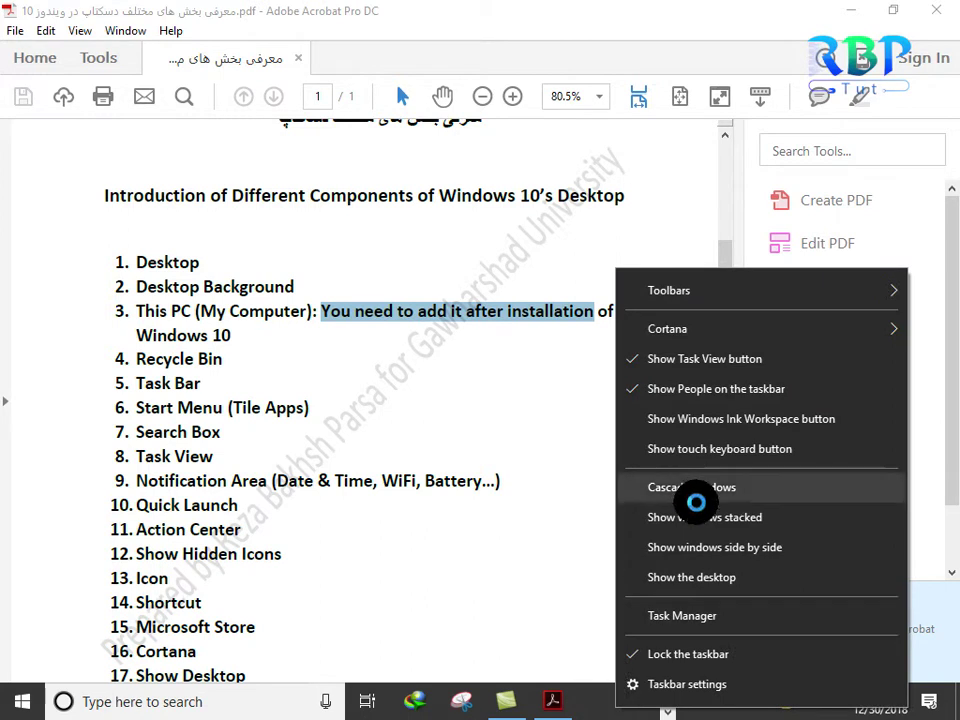
{"action": "mouse_move", "coordinate": [696, 330]}
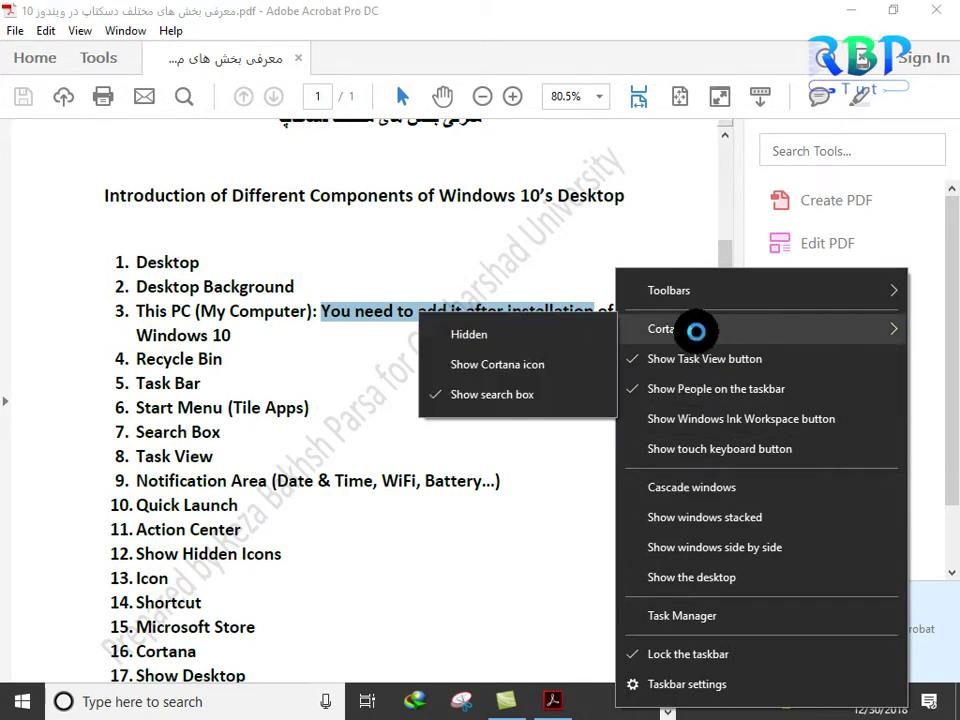
{"action": "left_click", "coordinate": [478, 335]}
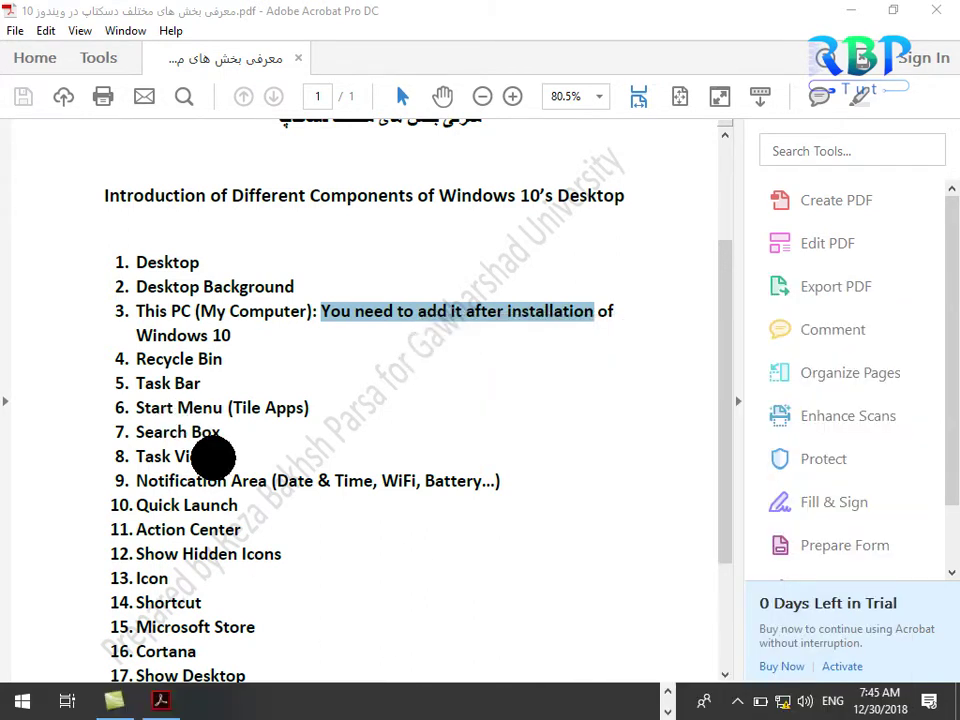
Clear the text selection in the PDF and open the Start menu to examine its app list and tiles.
{"action": "left_click", "coordinate": [214, 457]}
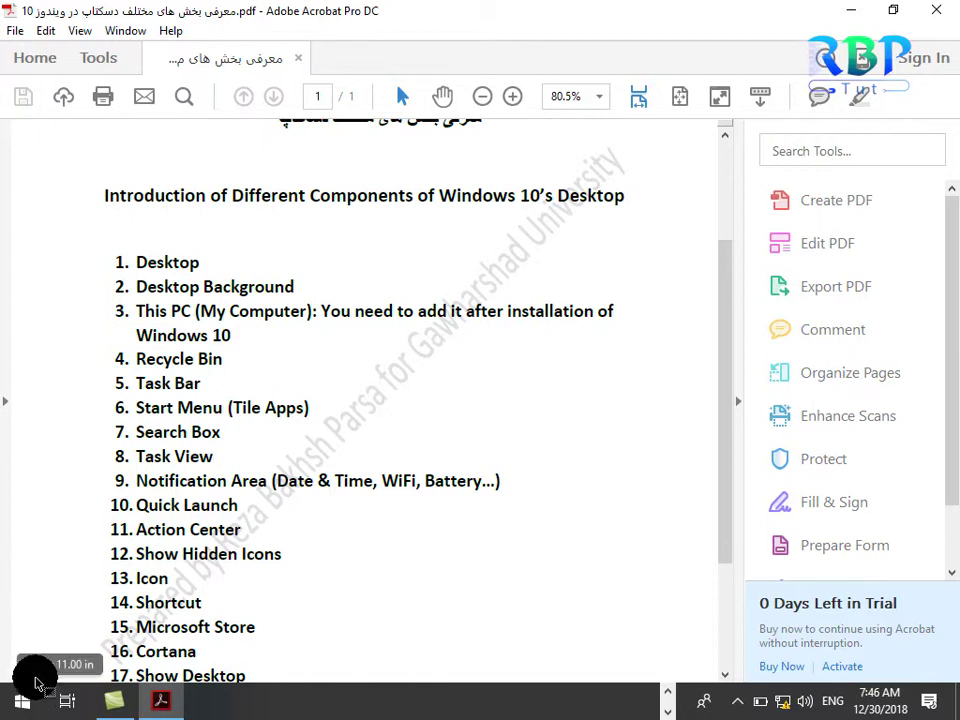
{"action": "left_click", "coordinate": [31, 707]}
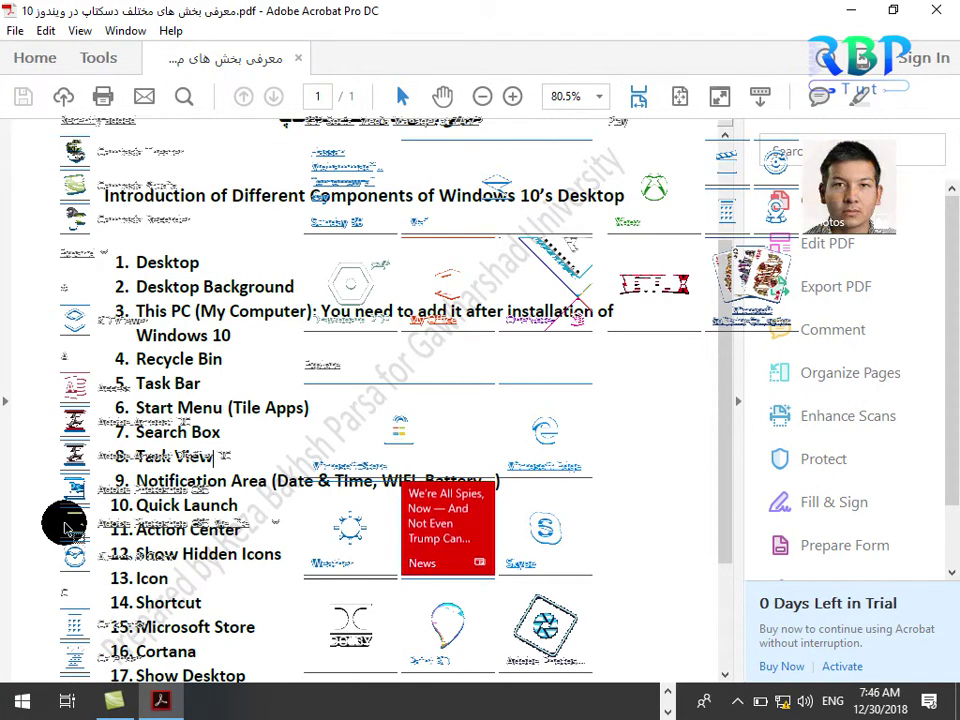
{"action": "left_click", "coordinate": [31, 707]}
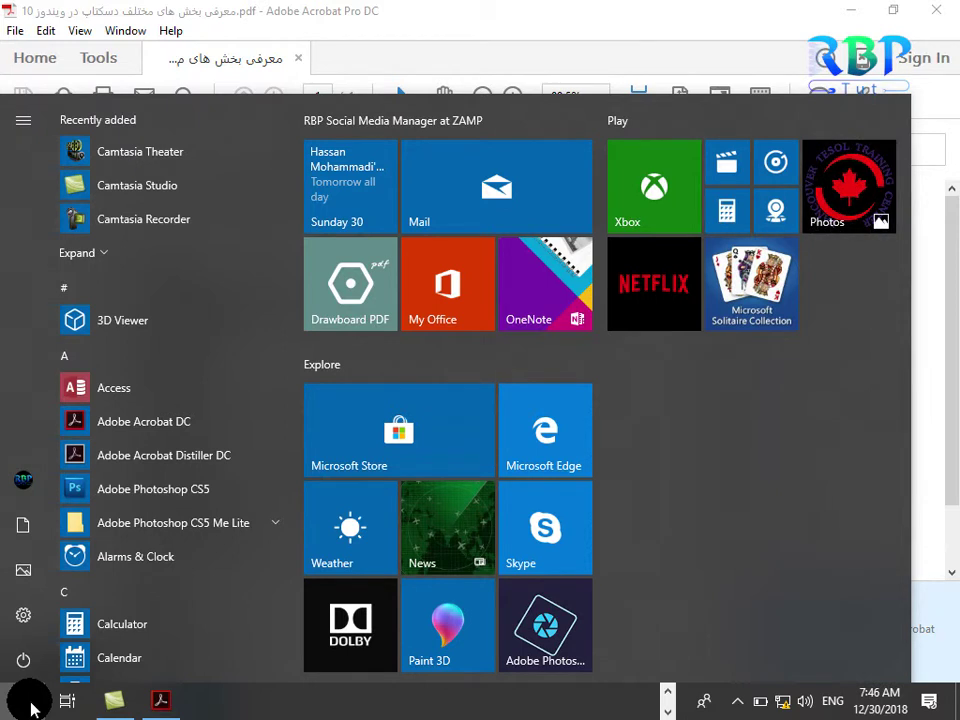
Close the Start menu and examine the open windows in Task View, returning to the PDF.
{"action": "left_click", "coordinate": [30, 708]}
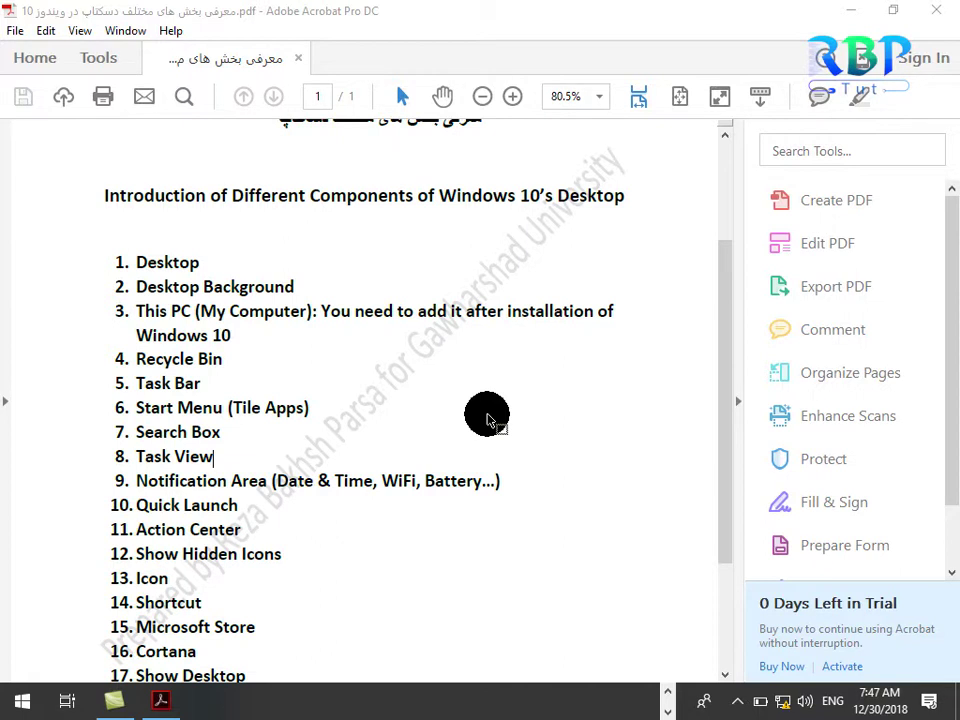
{"action": "left_click", "coordinate": [65, 704]}
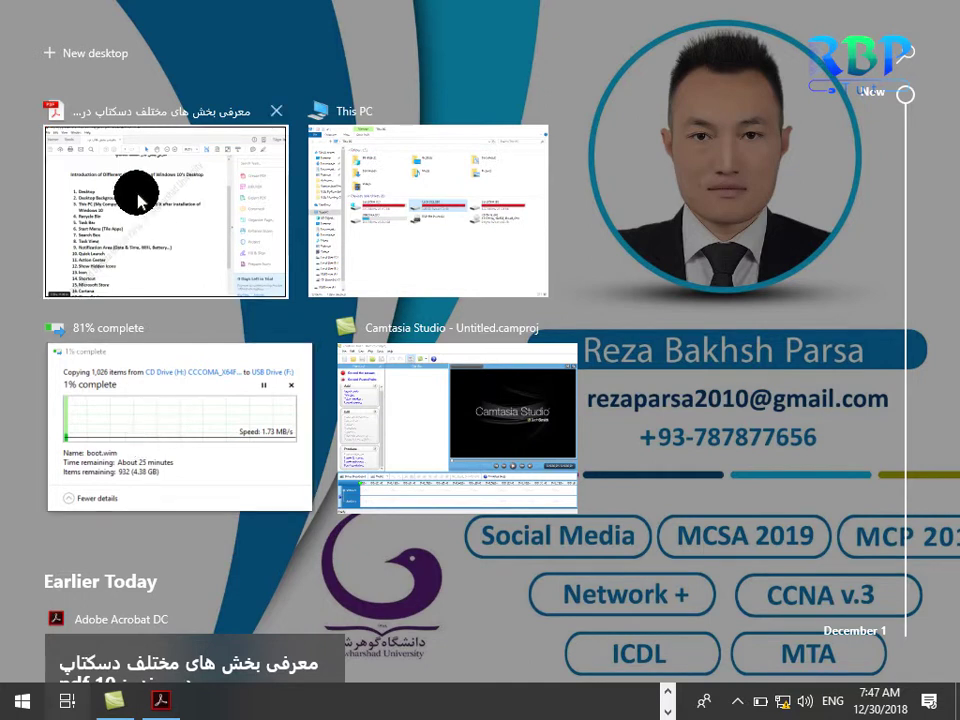
{"action": "left_click", "coordinate": [135, 193]}
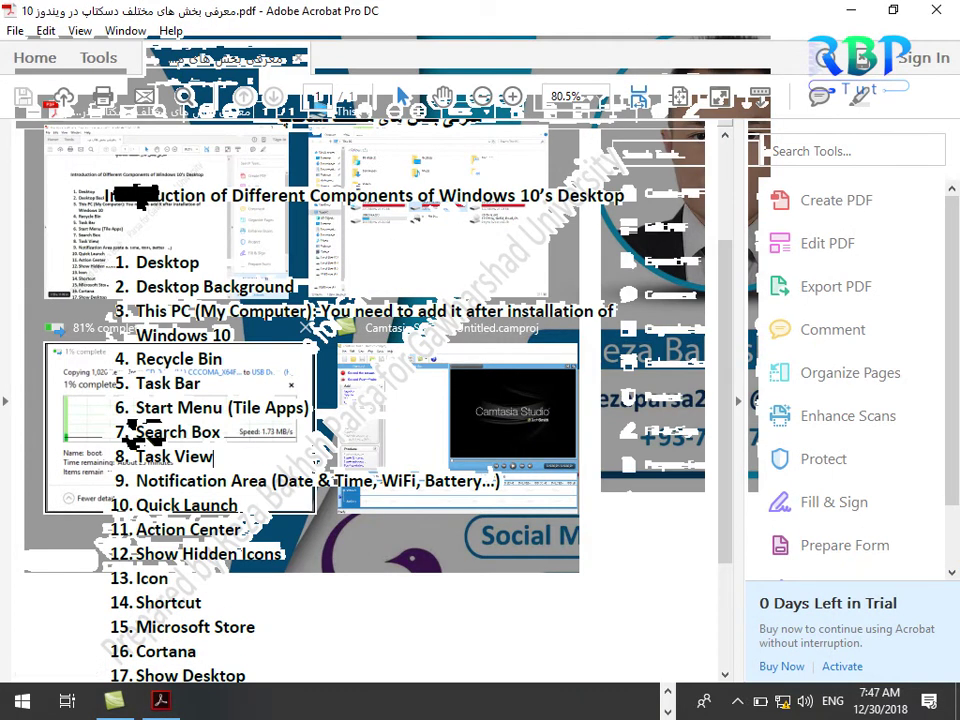
{"action": "left_click", "coordinate": [66, 700]}
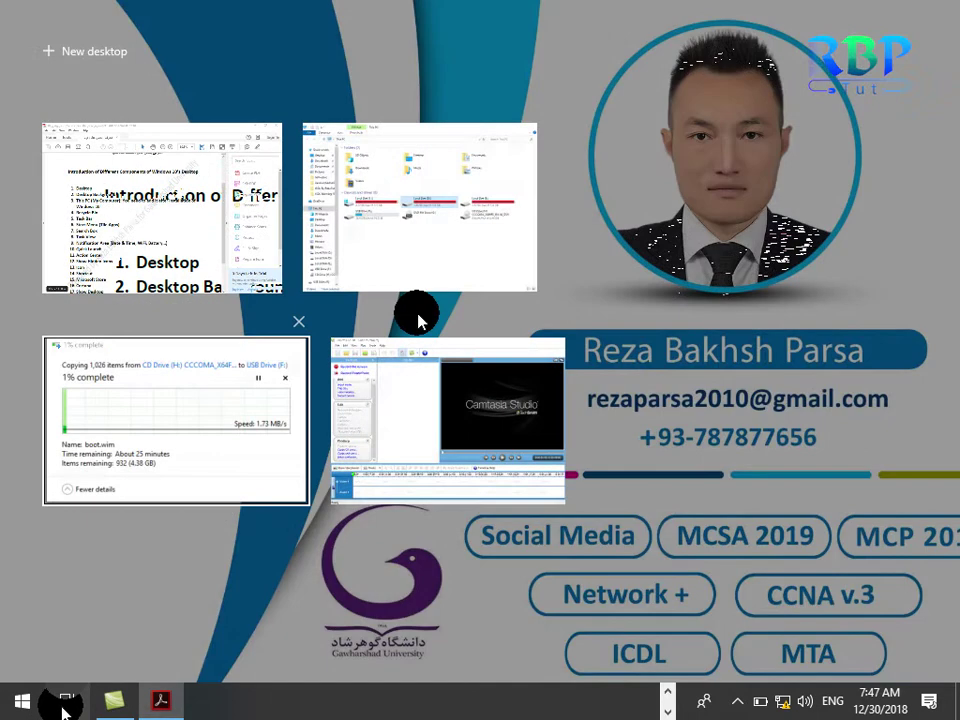
{"action": "left_click", "coordinate": [545, 130]}
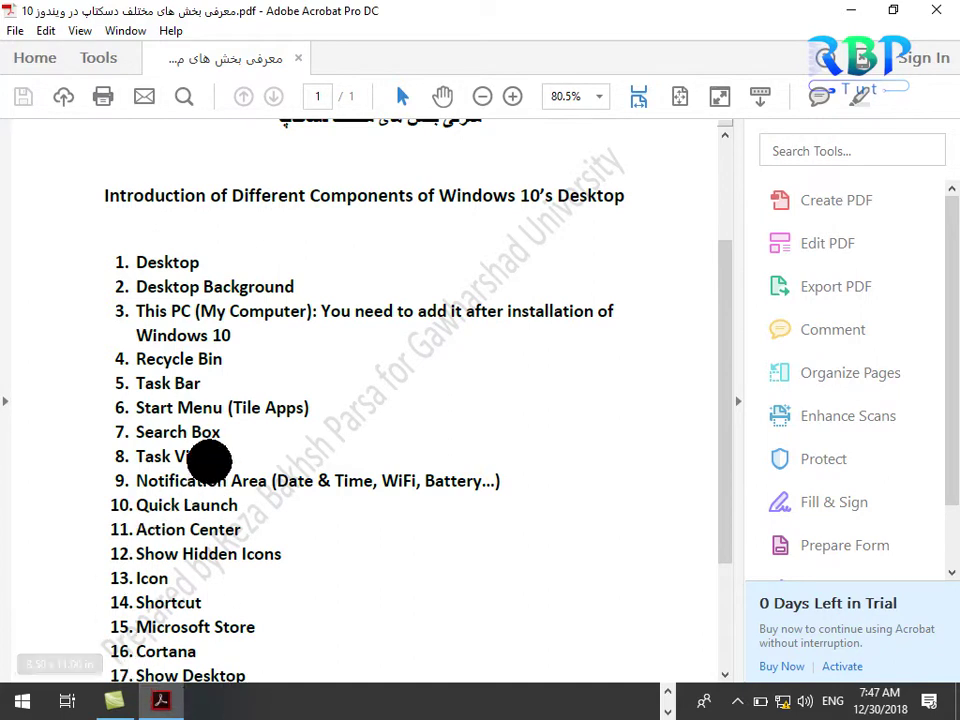
Highlight "Notification Area" in the PDF list, clear the selection, and dismiss the Cortana notification in Action Center.
{"action": "left_click_drag", "start_coordinate": [264, 481], "coordinate": [135, 476]}
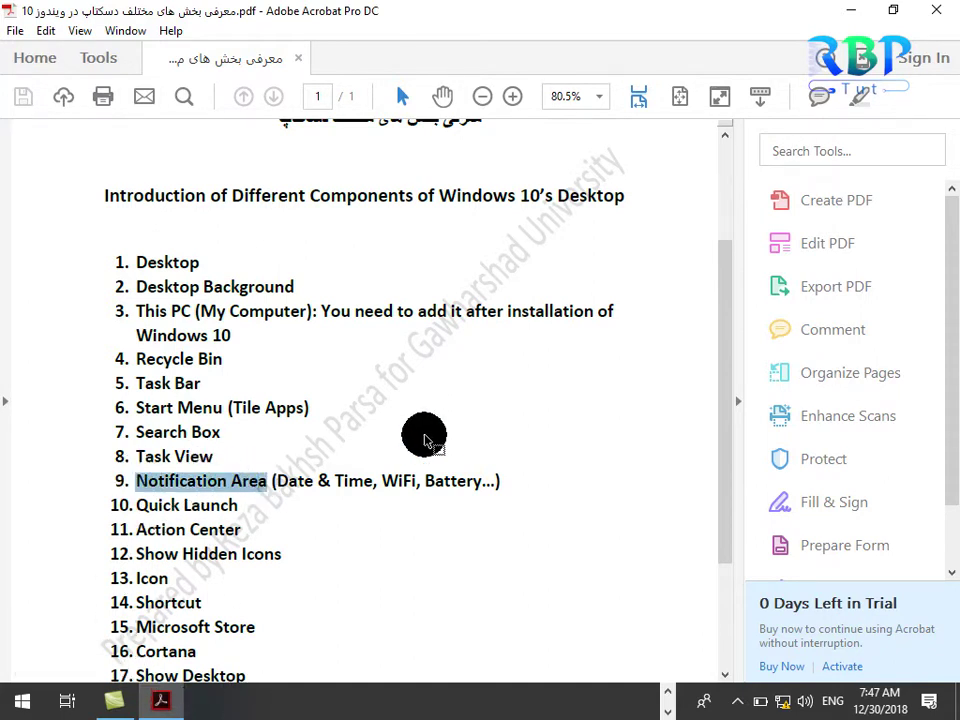
{"action": "key", "text": "Right"}
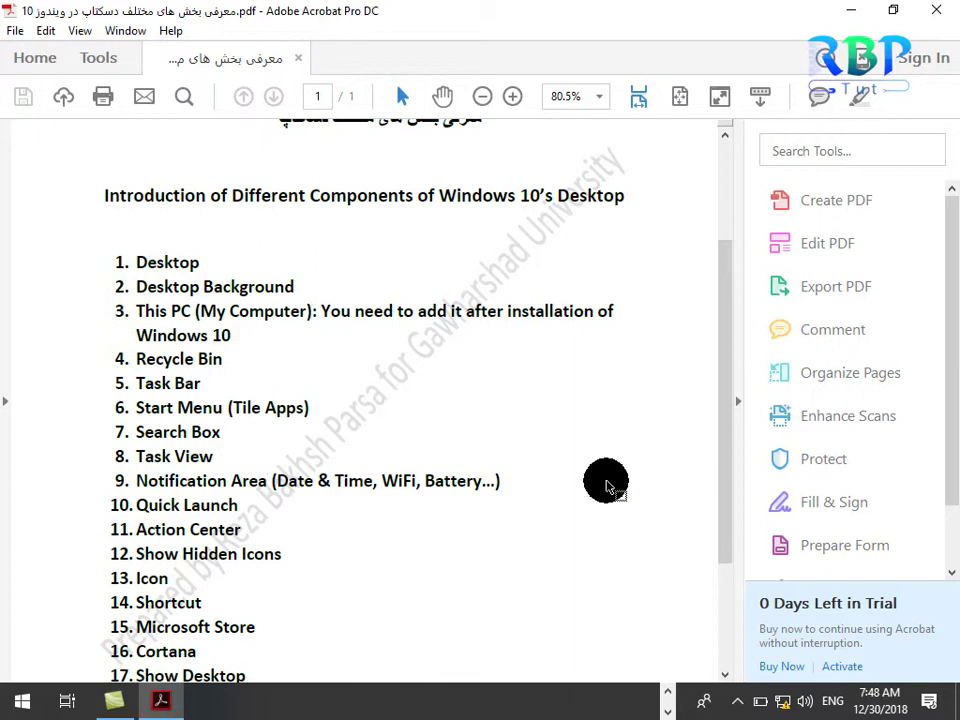
{"action": "left_click", "coordinate": [932, 706]}
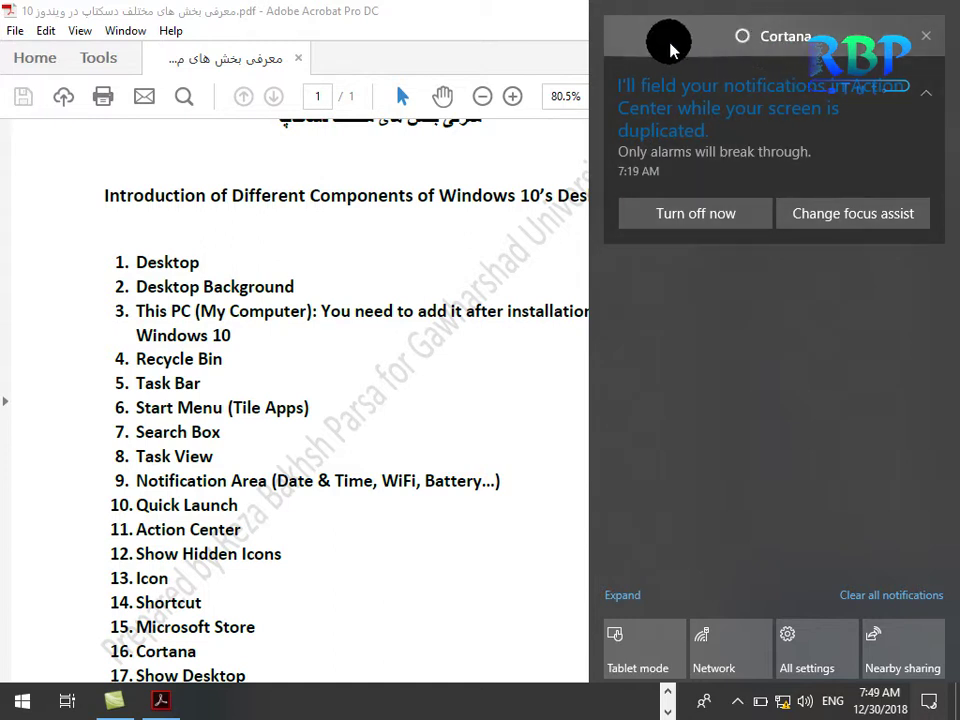
{"action": "left_click", "coordinate": [928, 36]}
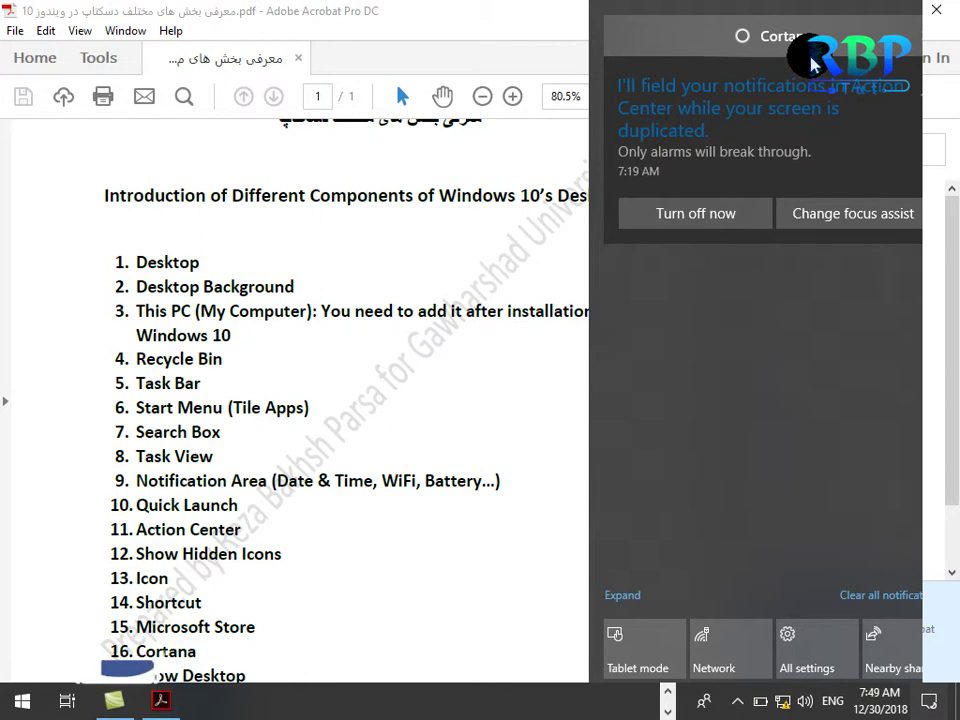
{"action": "left_click", "coordinate": [505, 237]}
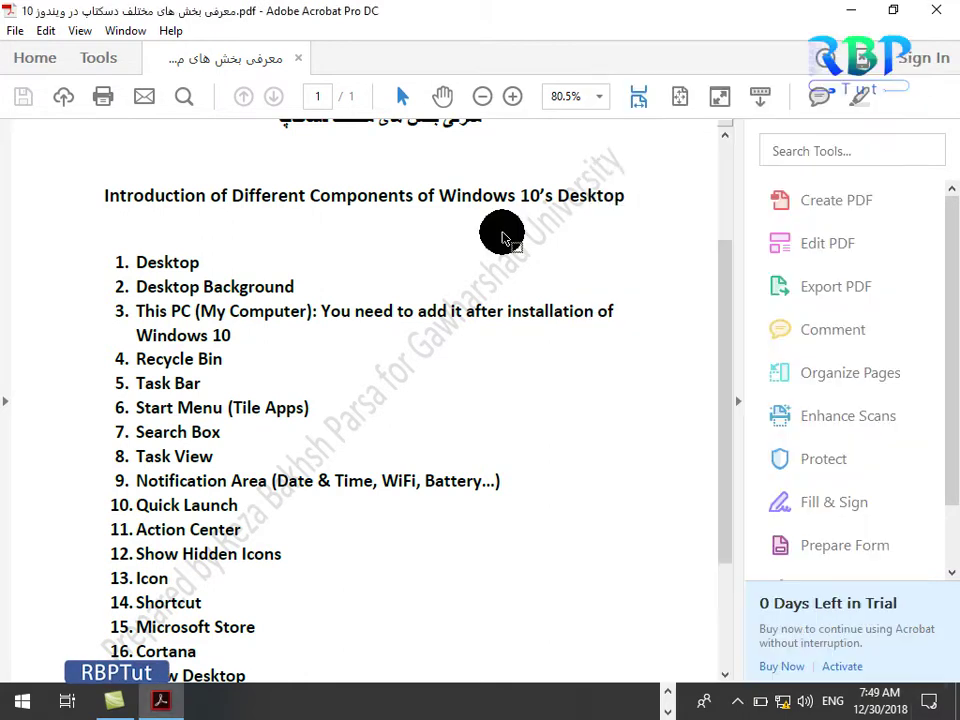
Temporarily disable ESET Smart Security protection for 10 minutes from its hidden notification-area icon.
{"action": "left_click", "coordinate": [736, 700]}
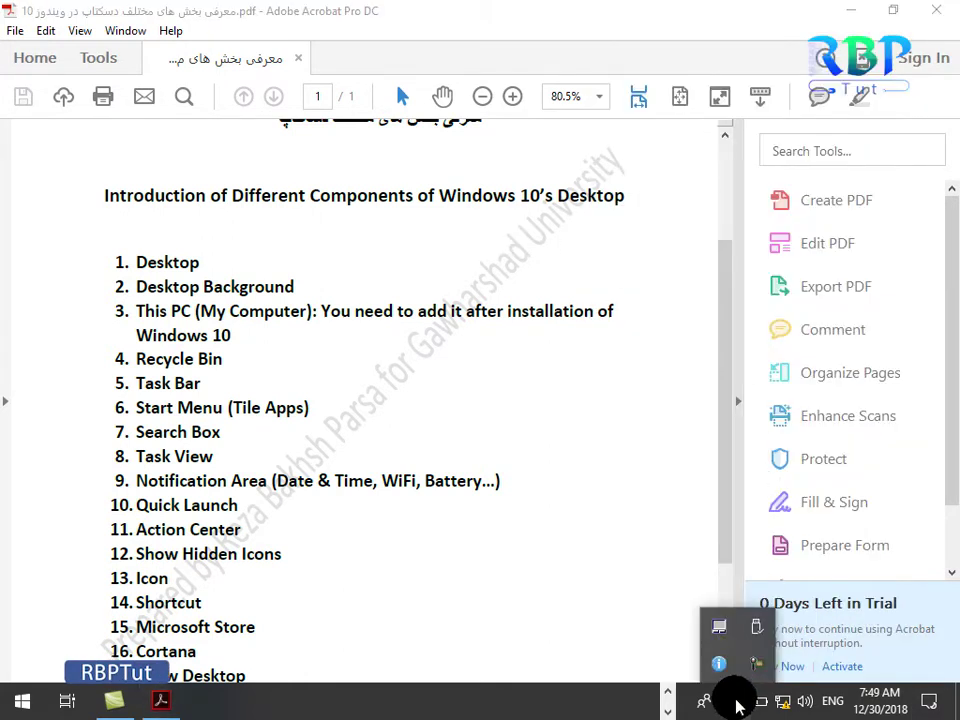
{"action": "right_click", "coordinate": [728, 668]}
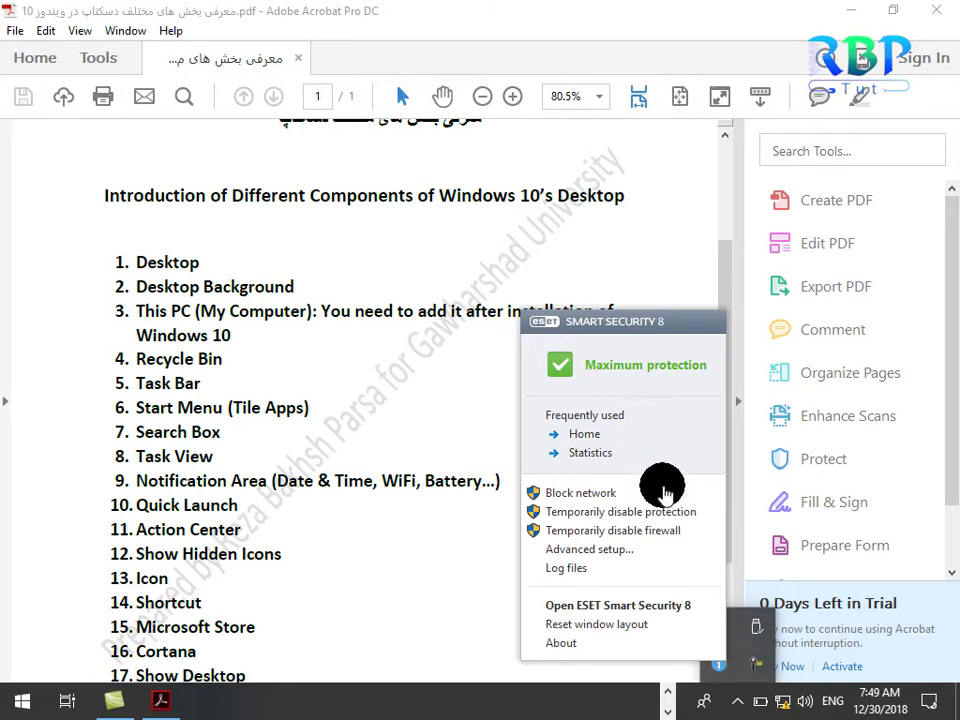
{"action": "left_click", "coordinate": [598, 509]}
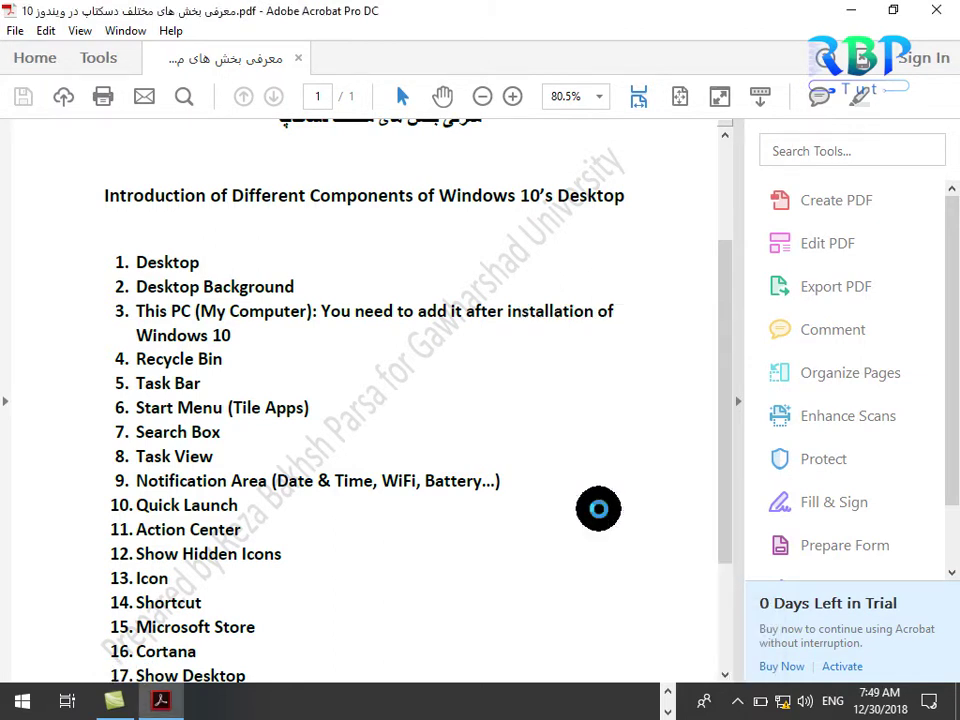
{"action": "left_click", "coordinate": [551, 380]}
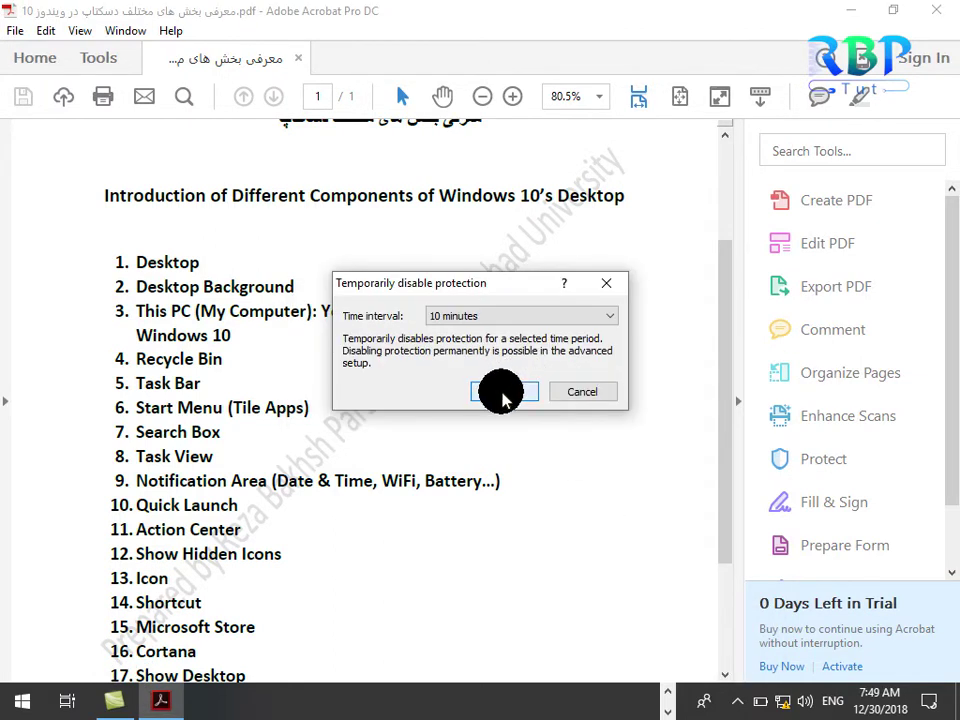
{"action": "left_click", "coordinate": [499, 390]}
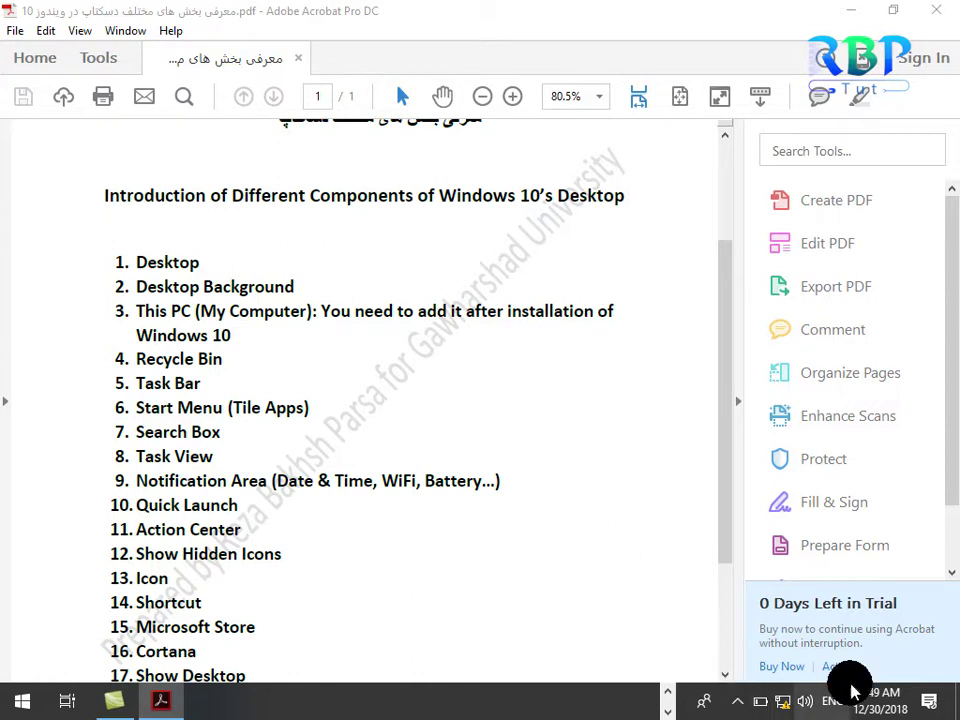
Review and dismiss the ESET Smart Security and Windows Security notifications in Action Center and close it.
{"action": "left_click", "coordinate": [930, 705]}
{"action": "left_click", "coordinate": [765, 707]}
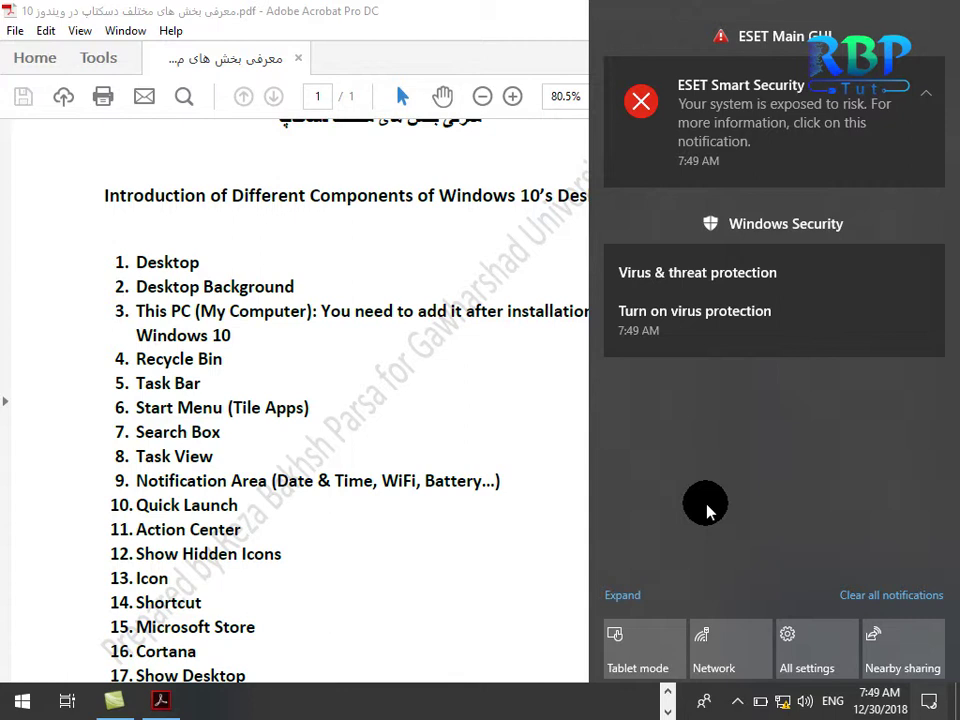
{"action": "mouse_move", "coordinate": [779, 121]}
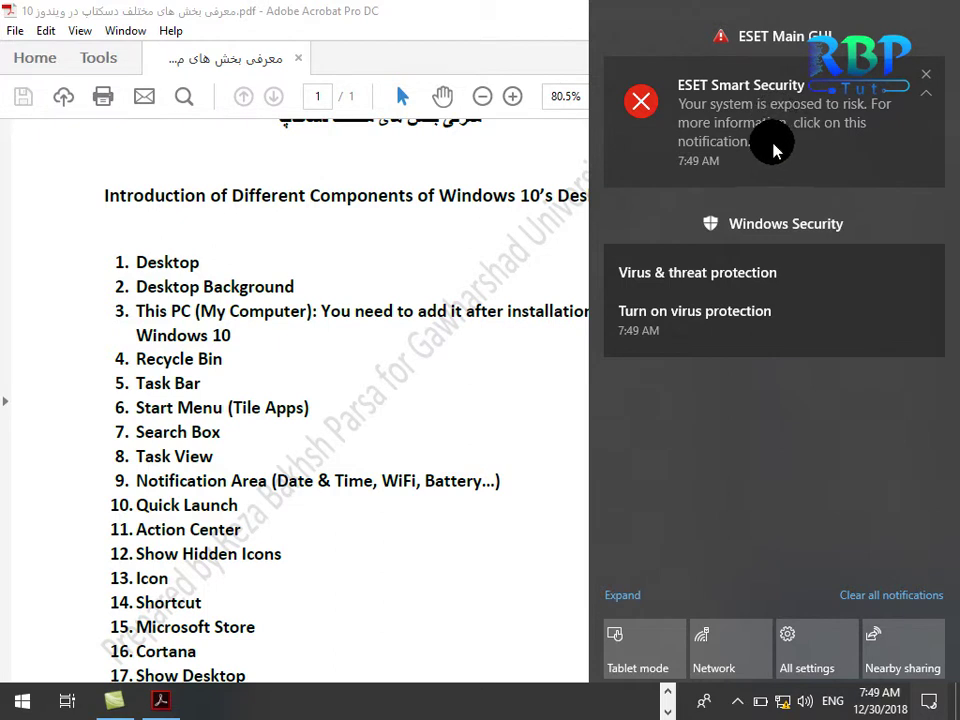
{"action": "left_click", "coordinate": [925, 75]}
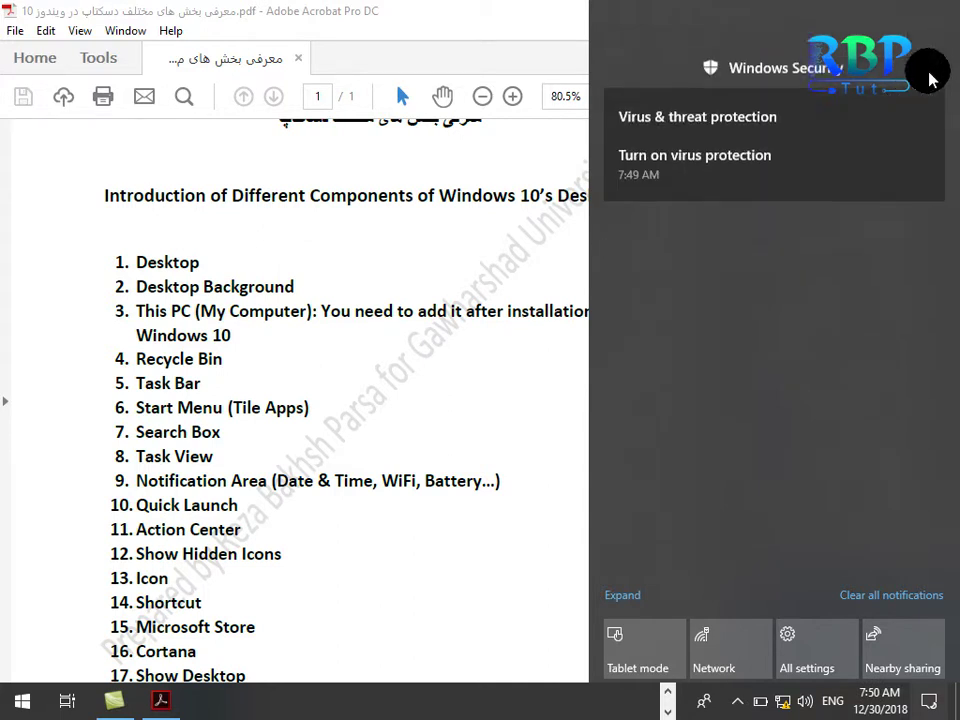
{"action": "left_click", "coordinate": [927, 78]}
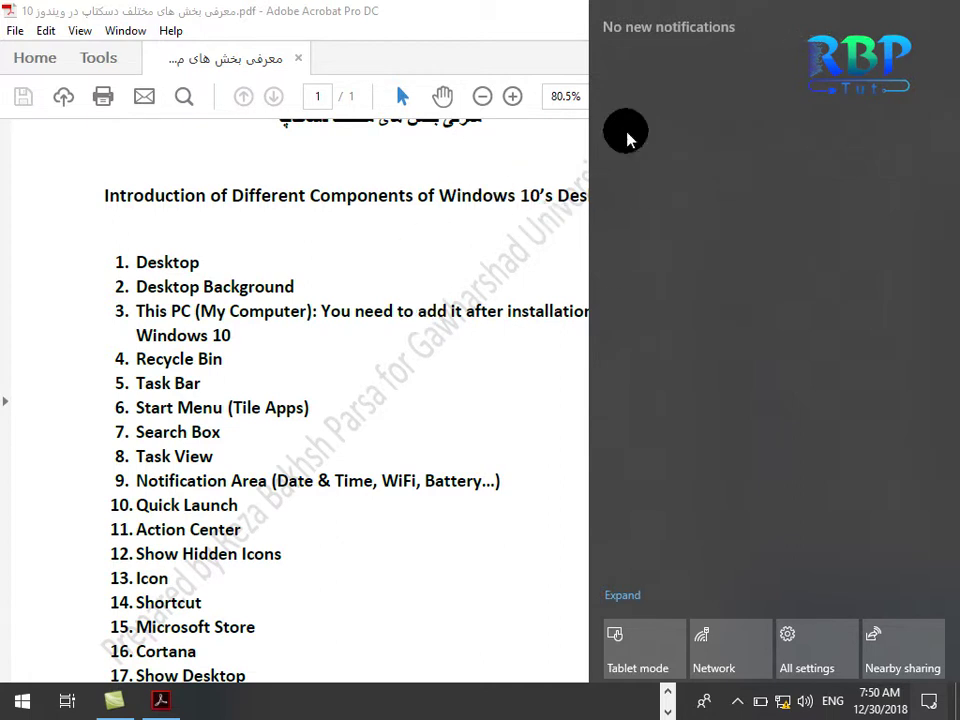
{"action": "left_click", "coordinate": [258, 195]}
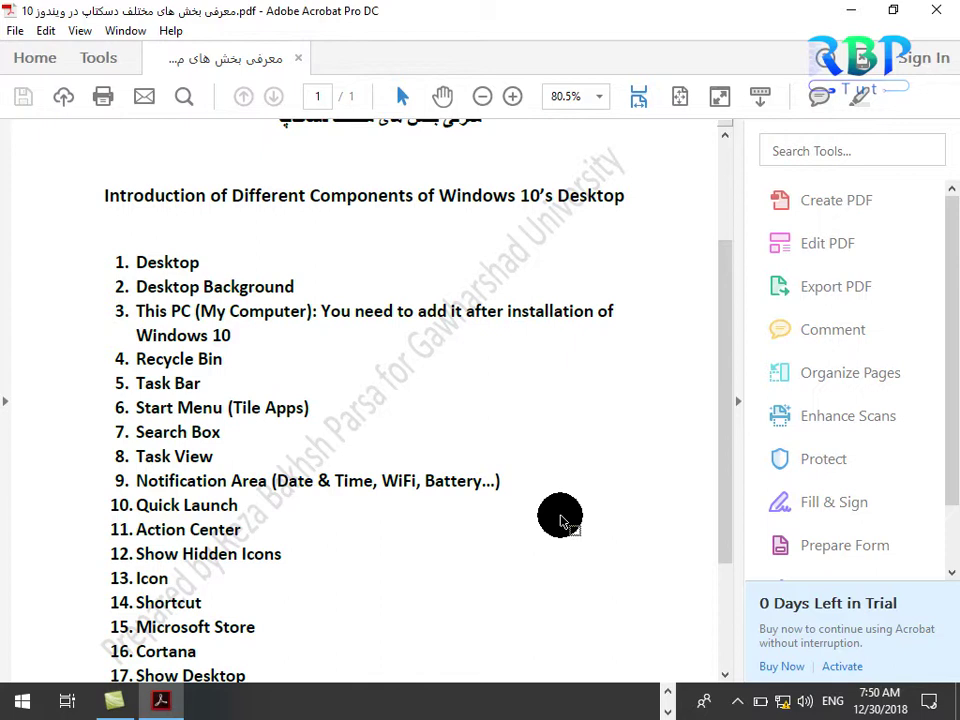
Show the hidden icons, move the battery icon in among them and back onto the taskbar after the network icon.
{"action": "left_click", "coordinate": [736, 699]}
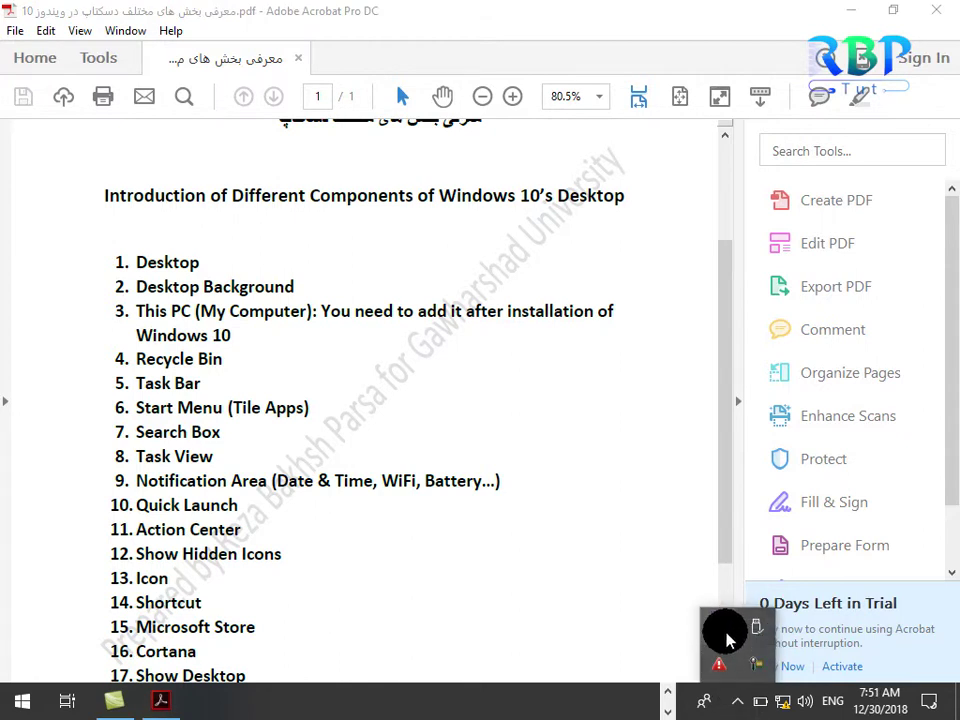
{"action": "left_click", "coordinate": [738, 699]}
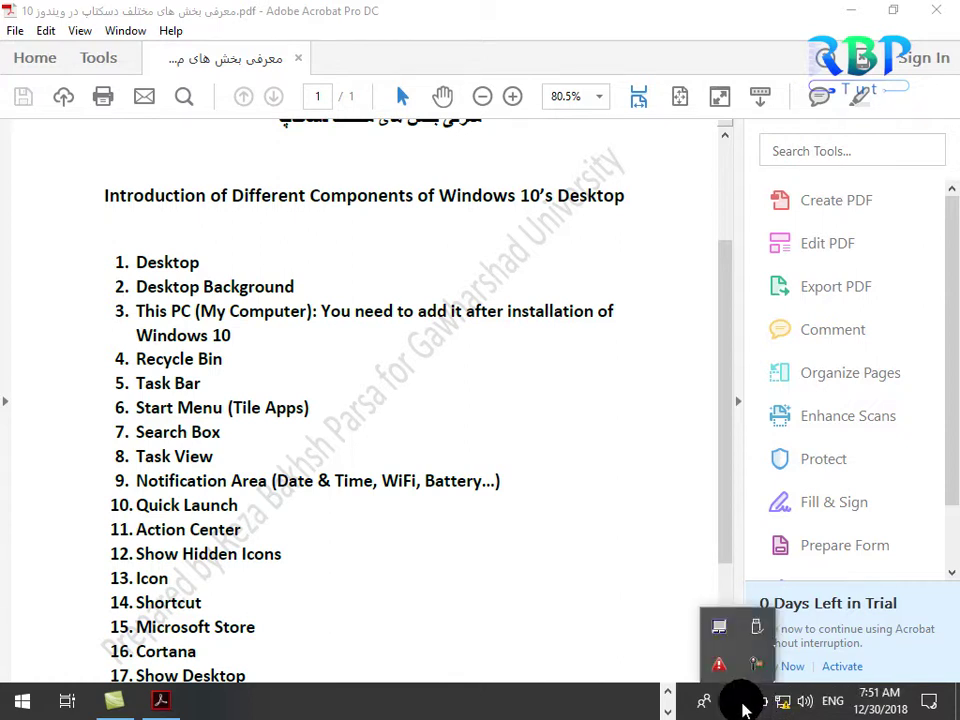
{"action": "left_click_drag", "start_coordinate": [741, 652], "coordinate": [770, 684]}
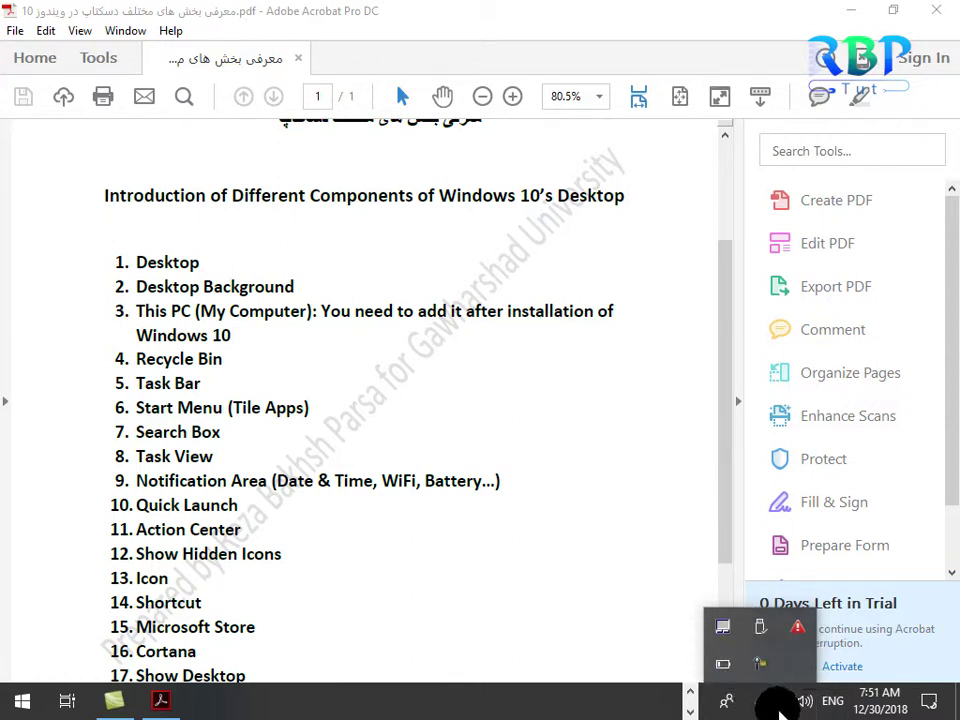
{"action": "left_click_drag", "start_coordinate": [778, 705], "coordinate": [705, 690]}
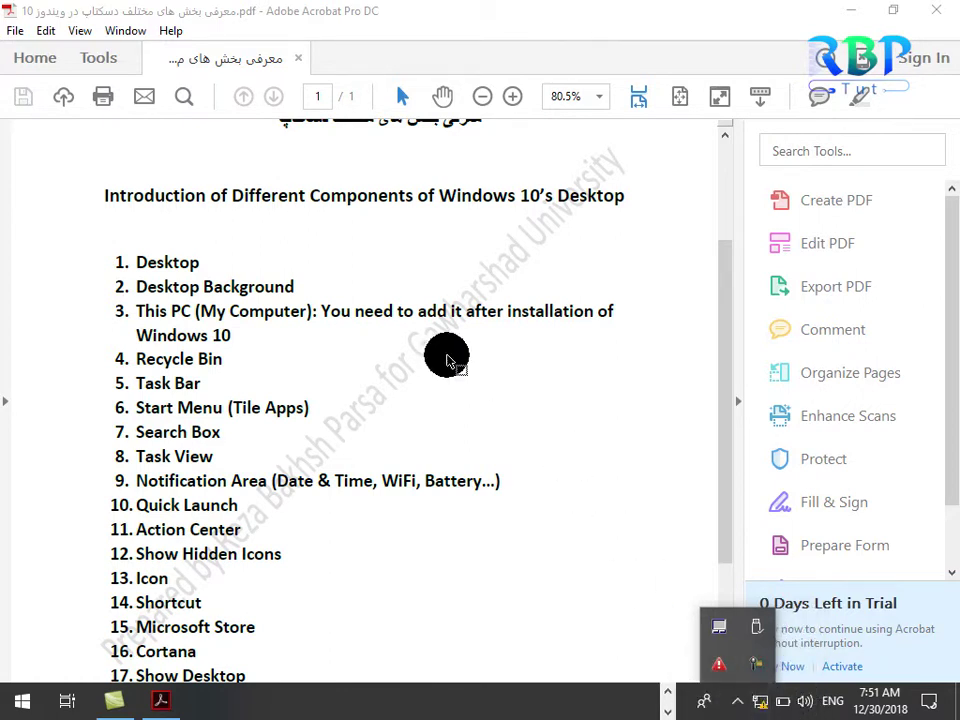
{"action": "left_click", "coordinate": [320, 450]}
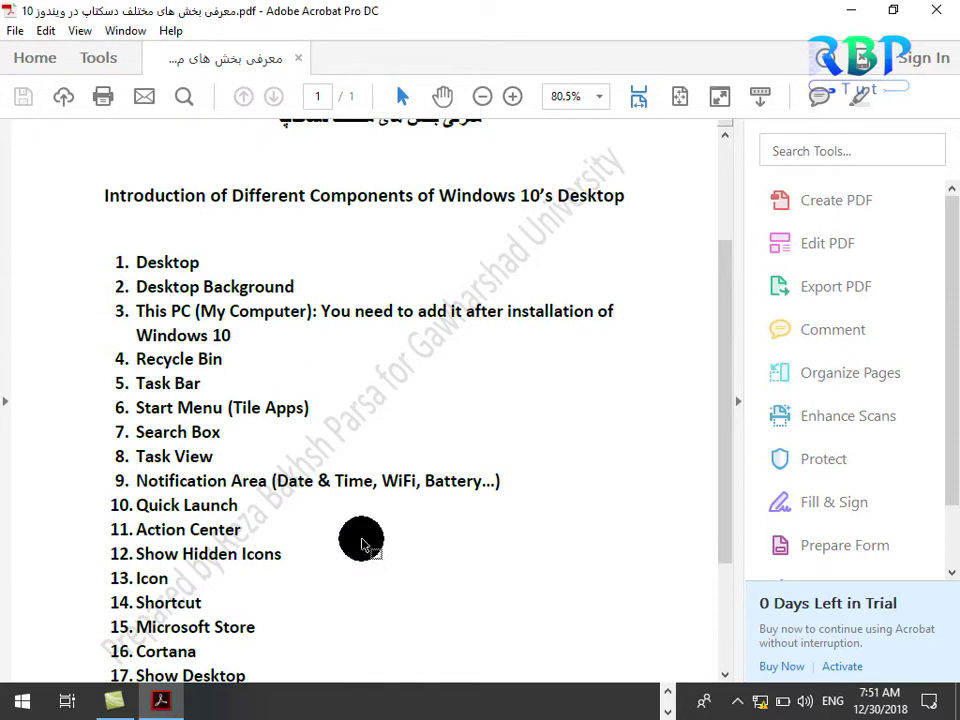
Minimize the PDF and move the Xilisoft, ESET and Photoshop CS5 shortcuts to the fifth desktop column and KMPlayer to the fourth.
{"action": "left_click", "coordinate": [848, 12]}
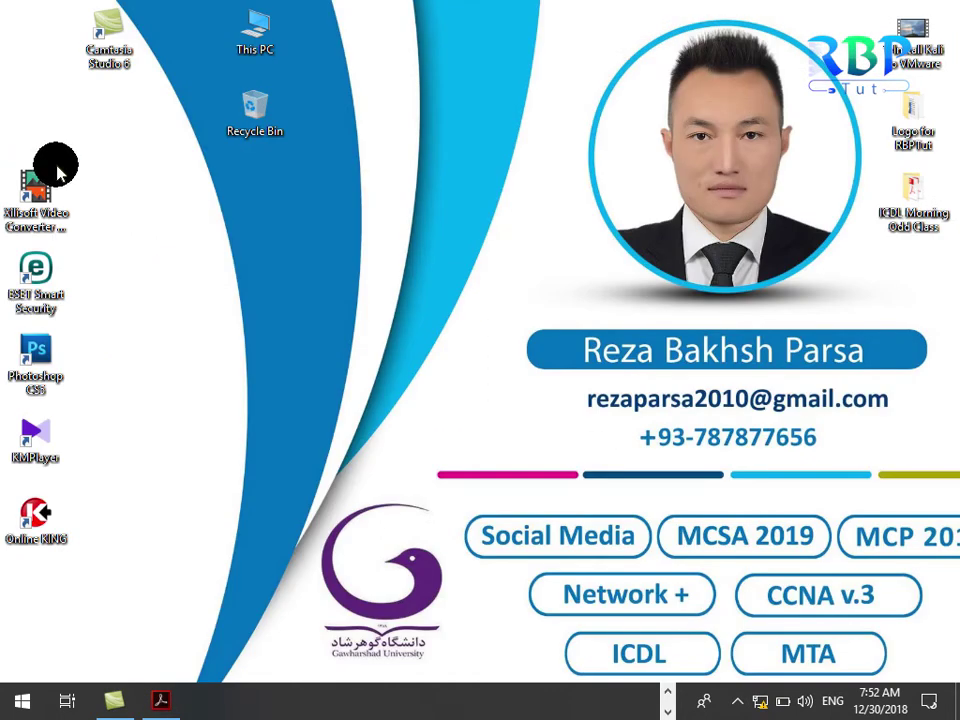
{"action": "left_click_drag", "start_coordinate": [28, 182], "coordinate": [333, 218]}
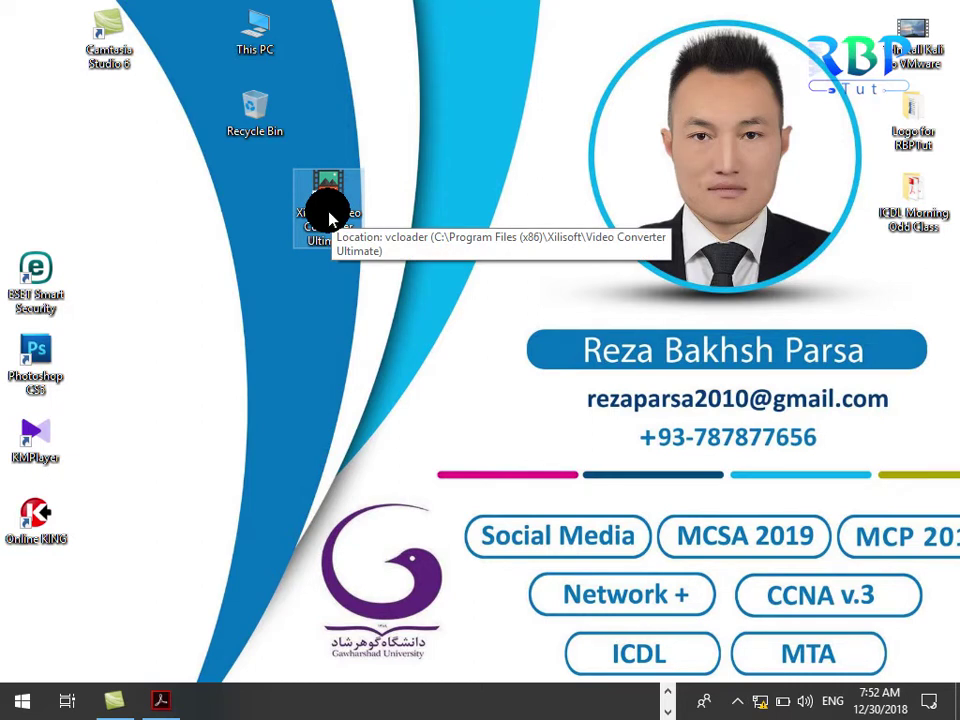
{"action": "left_click_drag", "start_coordinate": [43, 257], "coordinate": [313, 289]}
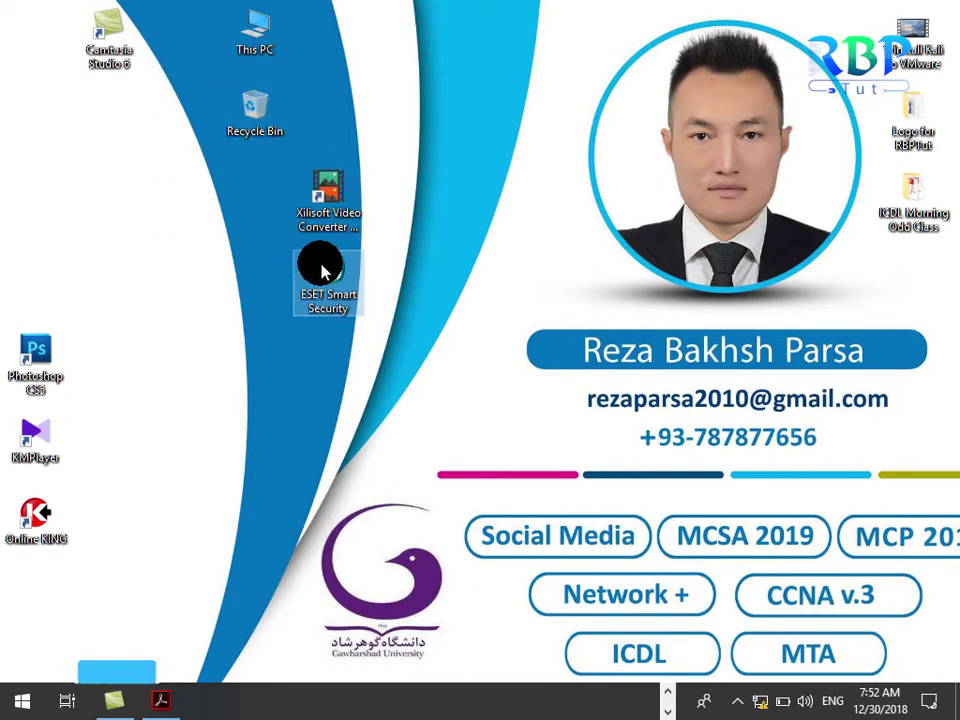
{"action": "left_click_drag", "start_coordinate": [32, 345], "coordinate": [305, 368]}
{"action": "left_click_drag", "start_coordinate": [30, 443], "coordinate": [270, 450]}
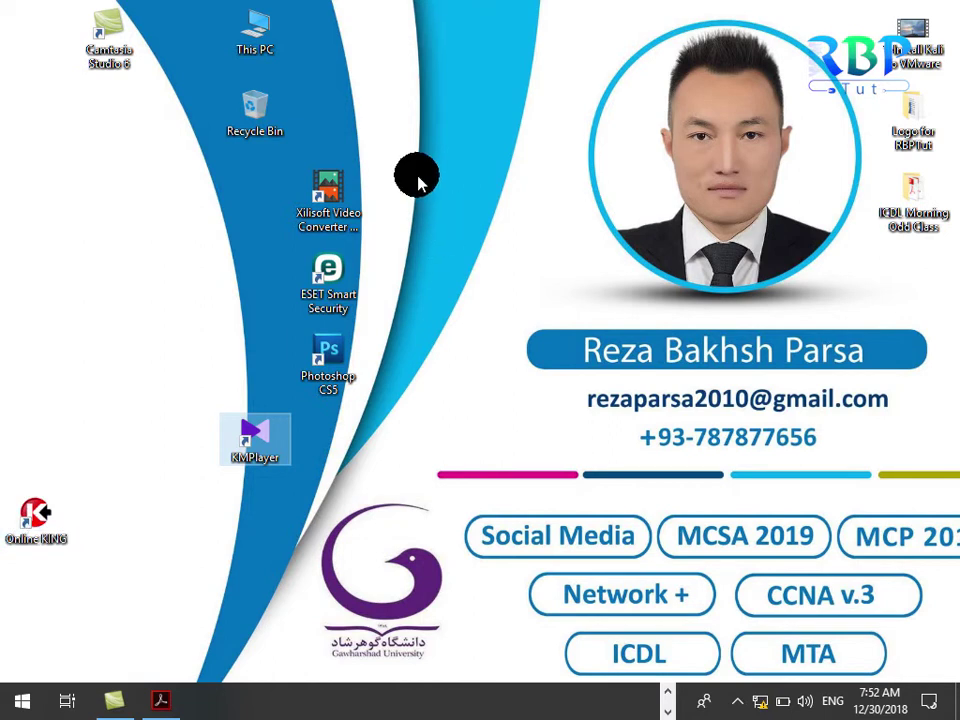
Move the Xilisoft, ESET and Photoshop CS5 shortcuts together to the second desktop column, and This PC with Recycle Bin to the first.
{"action": "left_click", "coordinate": [324, 195]}
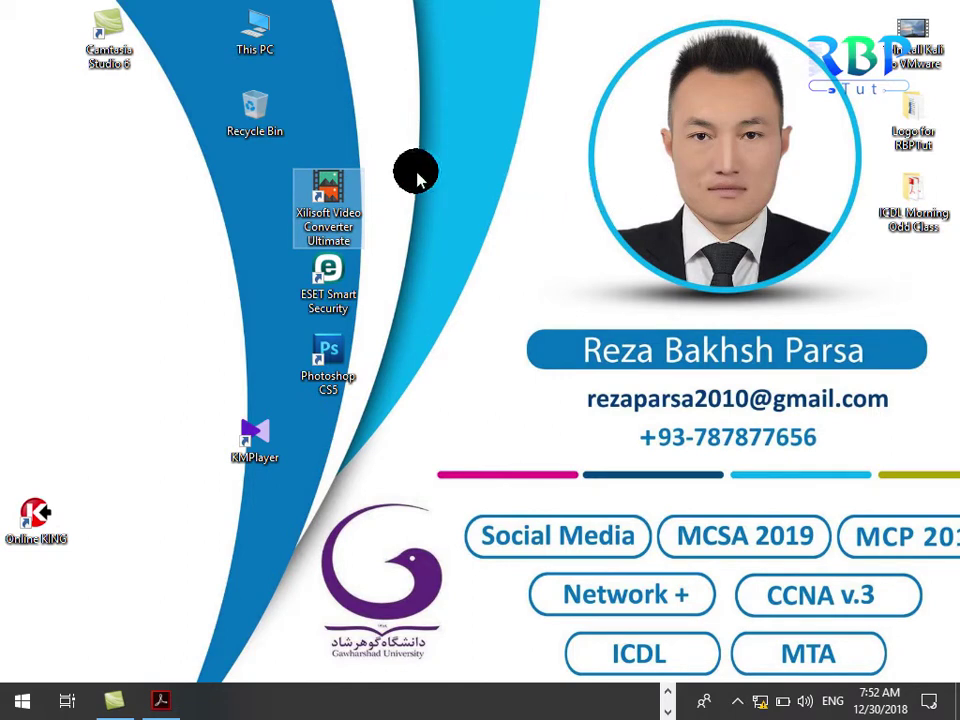
{"action": "left_click", "coordinate": [316, 340], "text": "shift"}
{"action": "left_click_drag", "start_coordinate": [315, 189], "coordinate": [96, 189]}
{"action": "left_click", "coordinate": [258, 30]}
{"action": "left_click", "coordinate": [251, 107], "text": "shift"}
{"action": "left_click_drag", "start_coordinate": [257, 26], "coordinate": [38, 30]}
{"action": "left_click", "coordinate": [428, 290]}
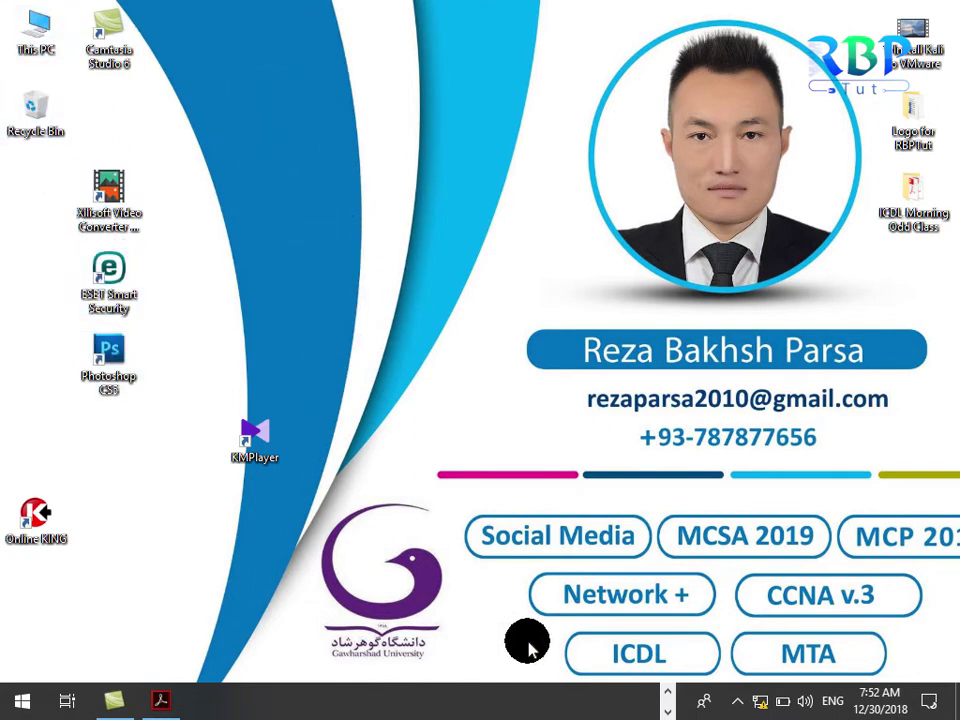
Check the PDF list, minimize it, and move ESET Smart Security and Xilisoft Video Converter above KMPlayer in the fourth desktop column.
{"action": "left_click", "coordinate": [164, 702]}
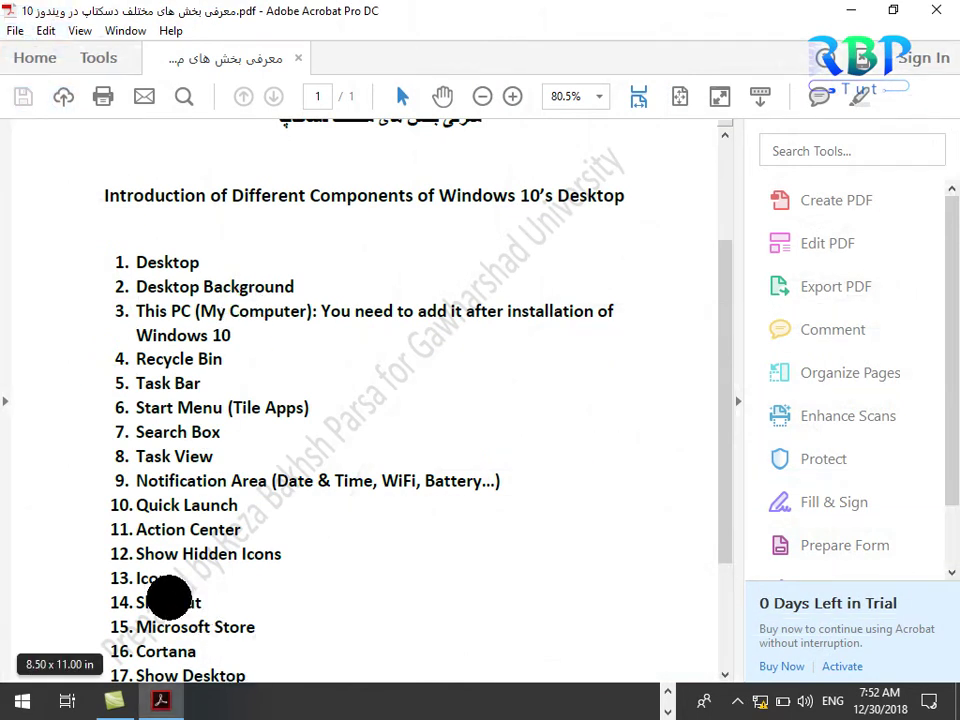
{"action": "left_click", "coordinate": [855, 14]}
{"action": "left_click_drag", "start_coordinate": [108, 188], "coordinate": [246, 132]}
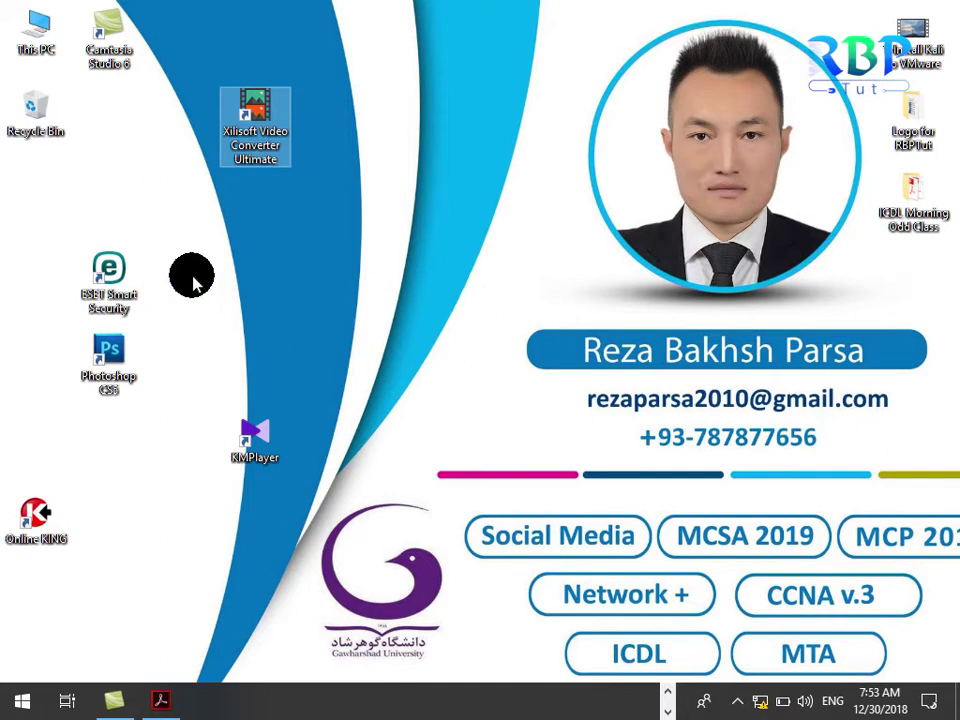
{"action": "left_click_drag", "start_coordinate": [120, 278], "coordinate": [248, 78]}
{"action": "left_click_drag", "start_coordinate": [245, 140], "coordinate": [242, 227]}
{"action": "left_click", "coordinate": [259, 35]}
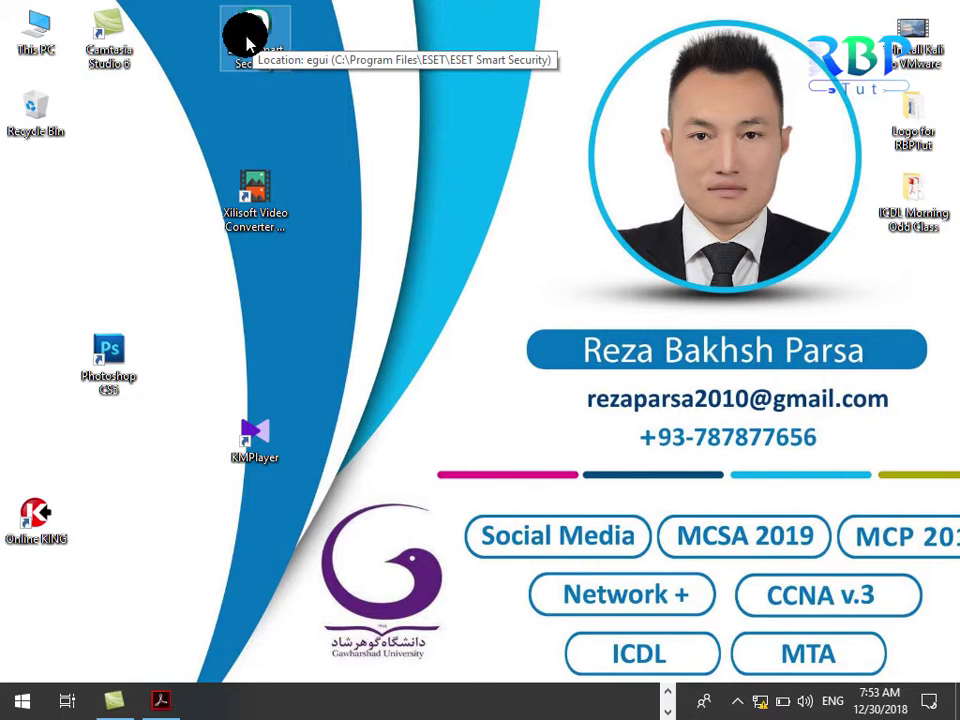
{"action": "left_click", "coordinate": [318, 128]}
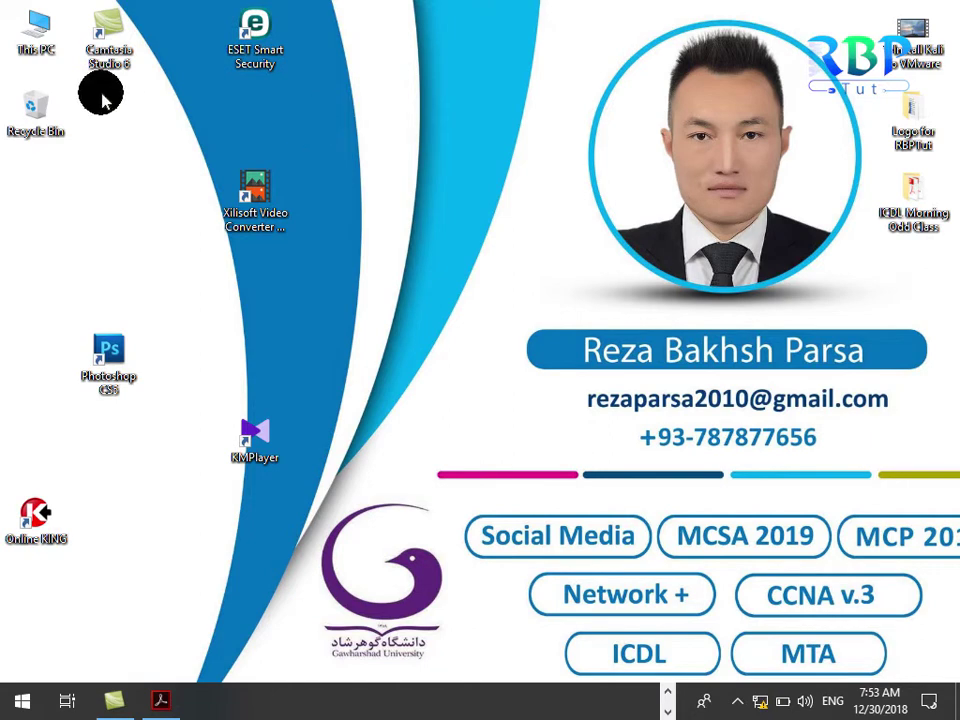
Create a desktop shortcut to the egui application stored in Program Files\ESET\ESET Smart Security on Local Disk (C:).
{"action": "double_click", "coordinate": [22, 22]}
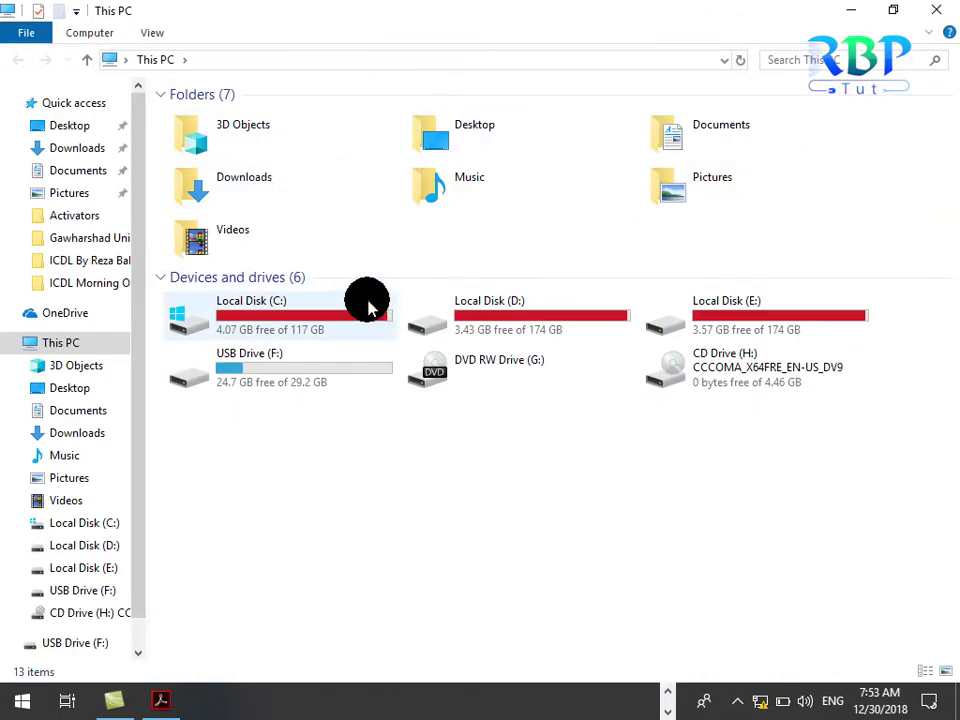
{"action": "double_click", "coordinate": [274, 304]}
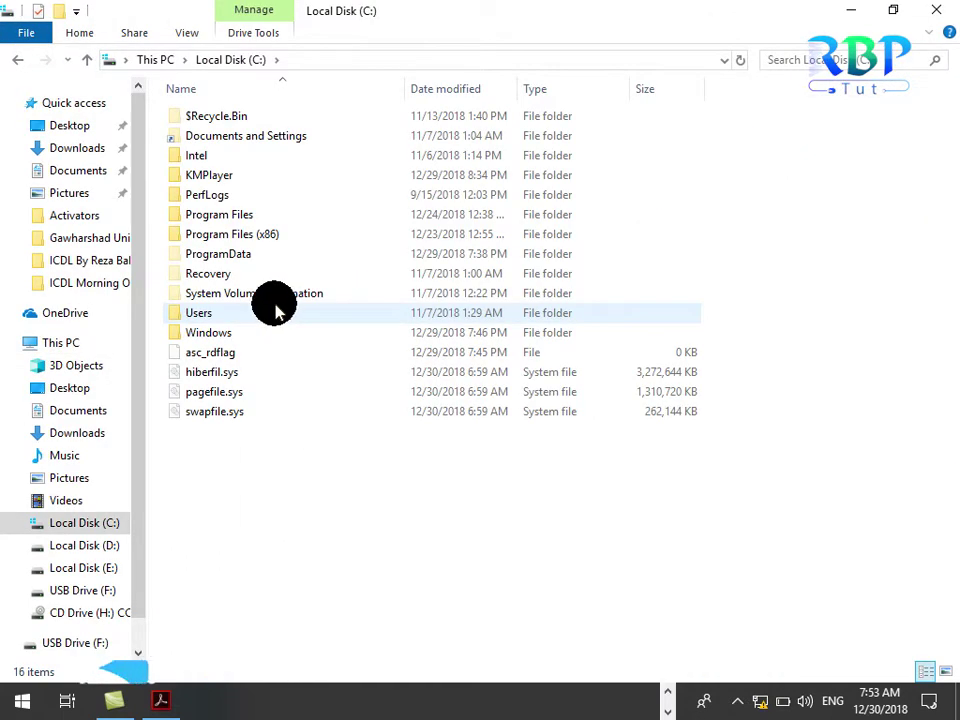
{"action": "double_click", "coordinate": [229, 214]}
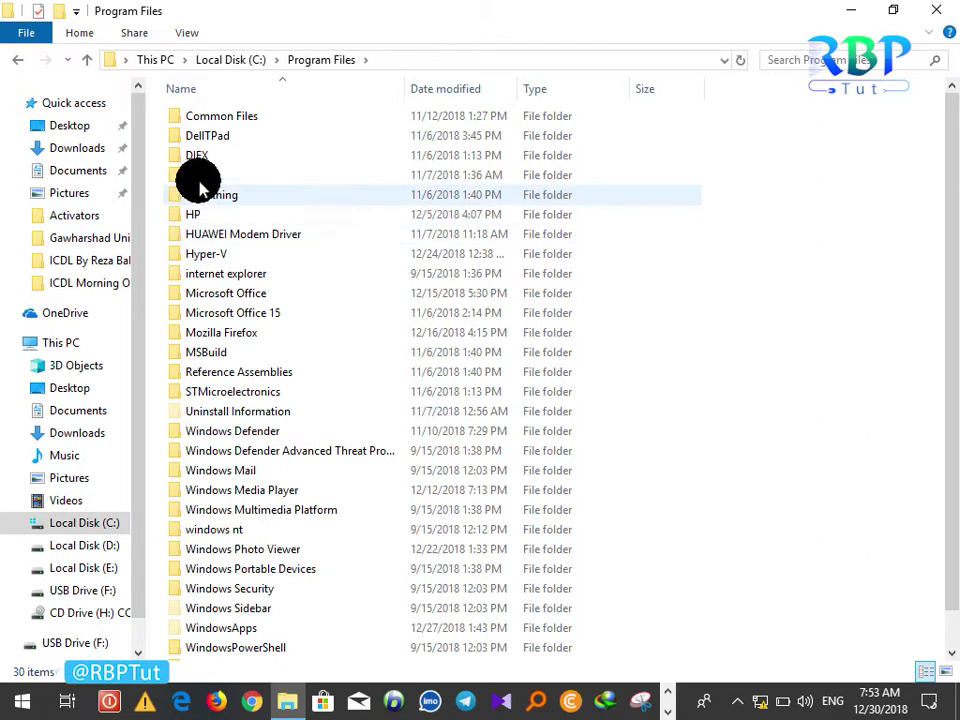
{"action": "double_click", "coordinate": [197, 175]}
{"action": "double_click", "coordinate": [218, 118]}
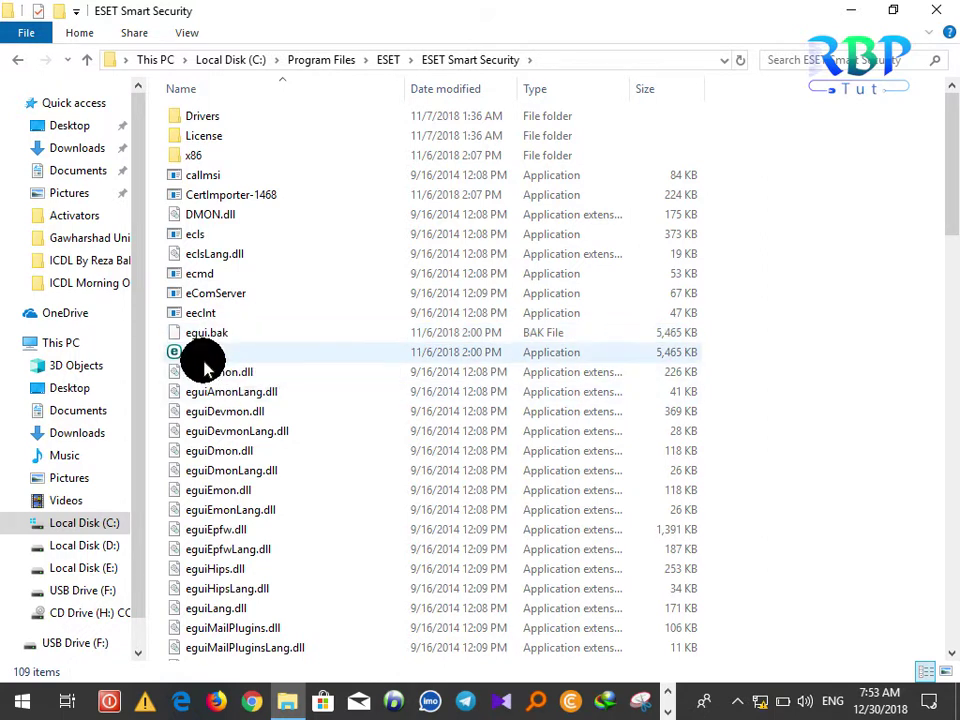
{"action": "right_click", "coordinate": [202, 358]}
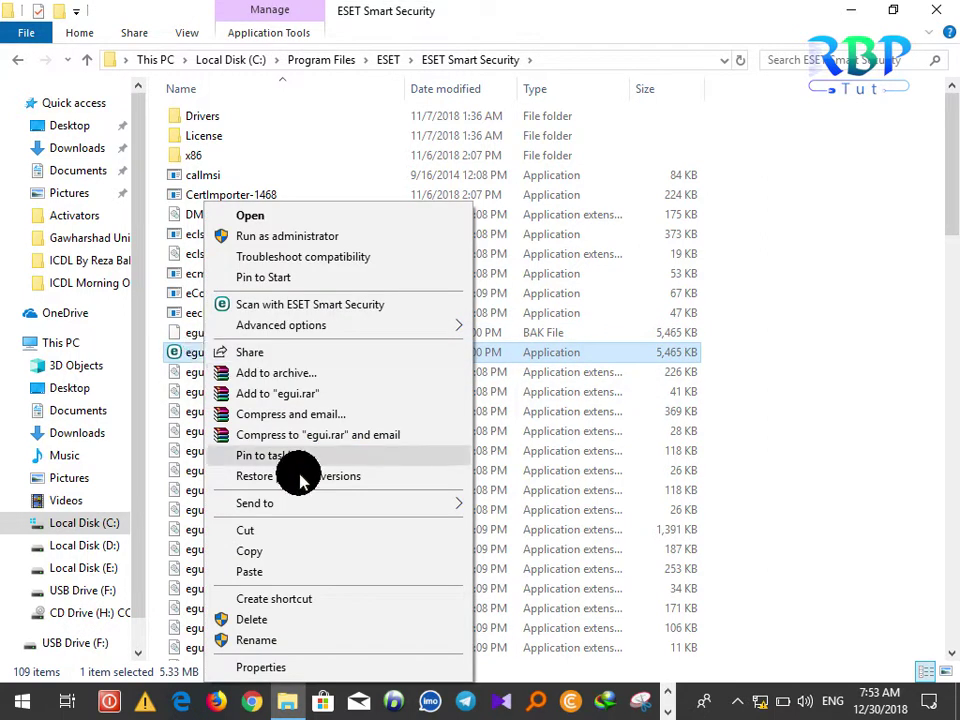
{"action": "mouse_move", "coordinate": [375, 500]}
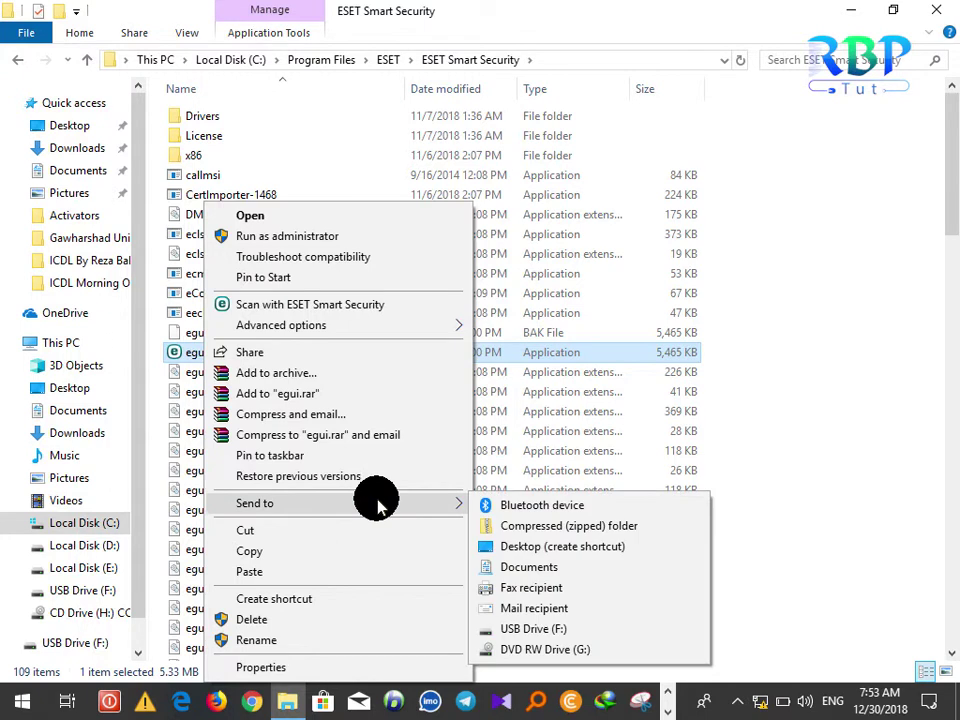
{"action": "left_click", "coordinate": [591, 550]}
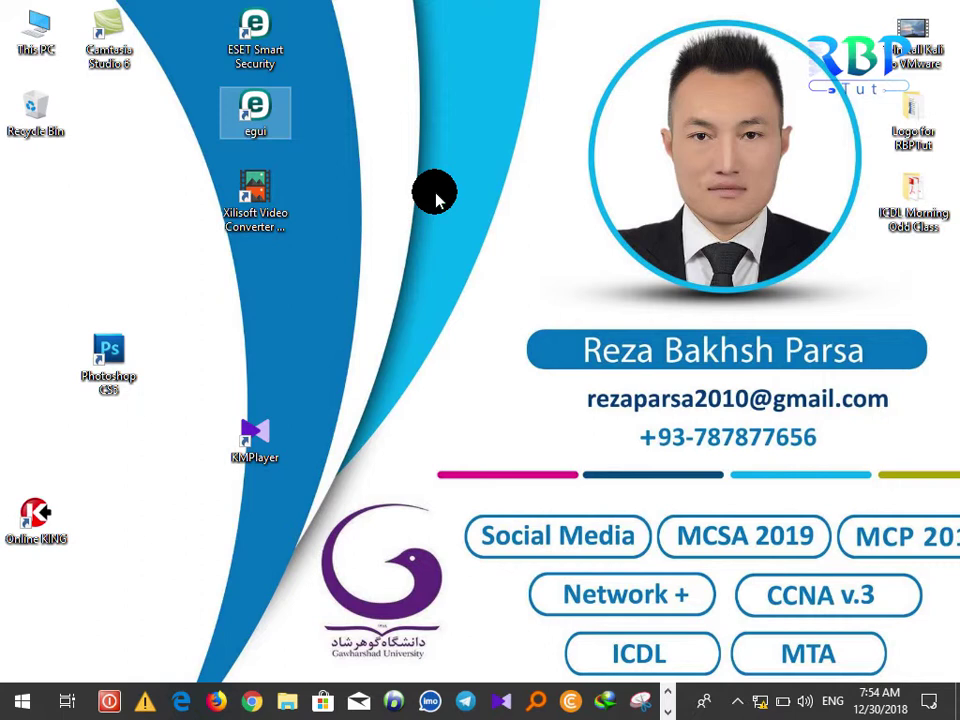
Open Local Disk (C:) from This PC, magnify the list to show Program Files and Program Files (x86), and close Magnifier.
{"action": "double_click", "coordinate": [38, 30]}
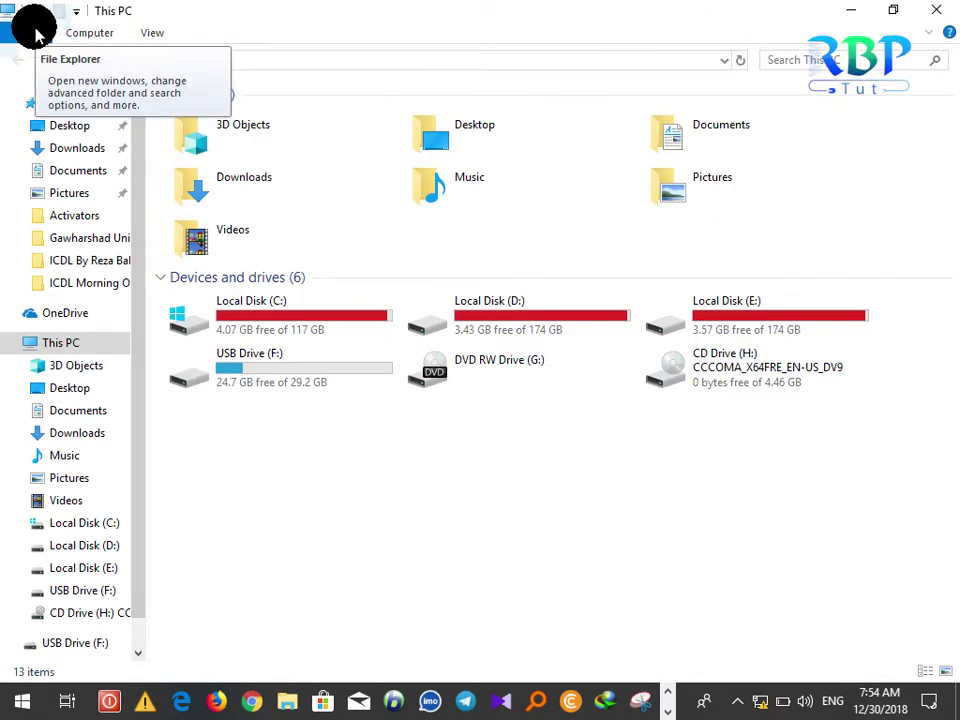
{"action": "double_click", "coordinate": [287, 315]}
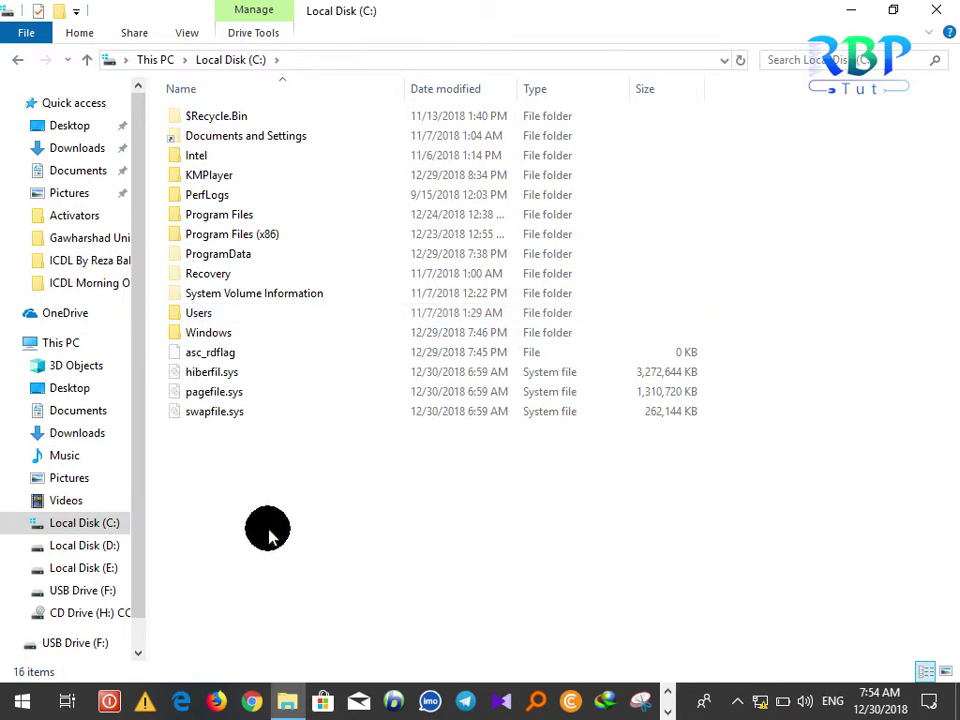
{"action": "key", "text": "super+plus"}
{"action": "key", "text": "super+Escape"}
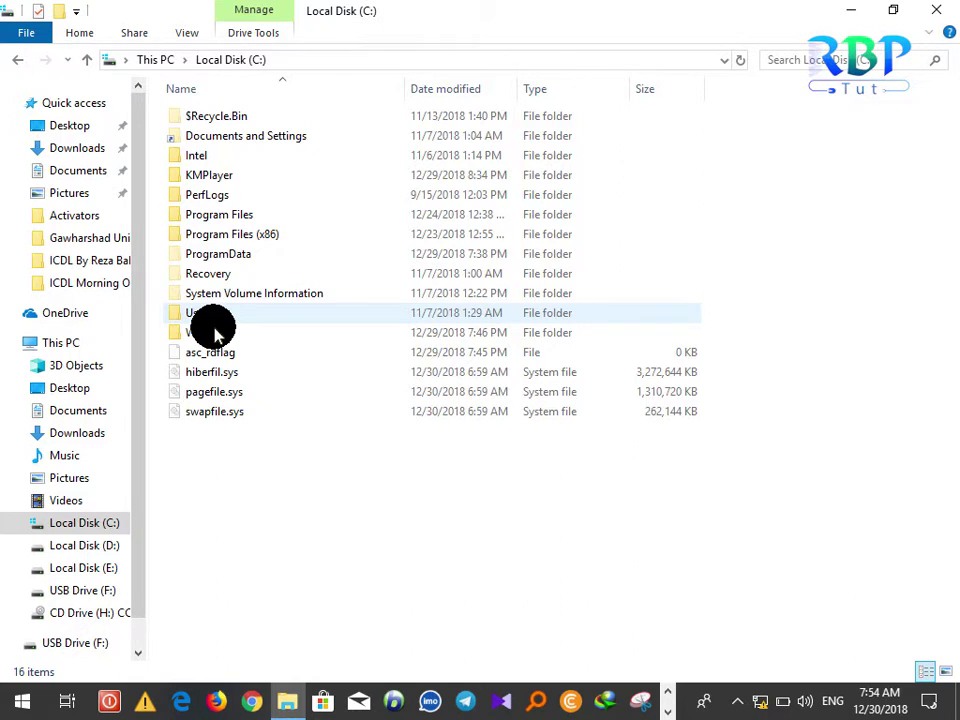
{"action": "key", "text": "super+plus"}
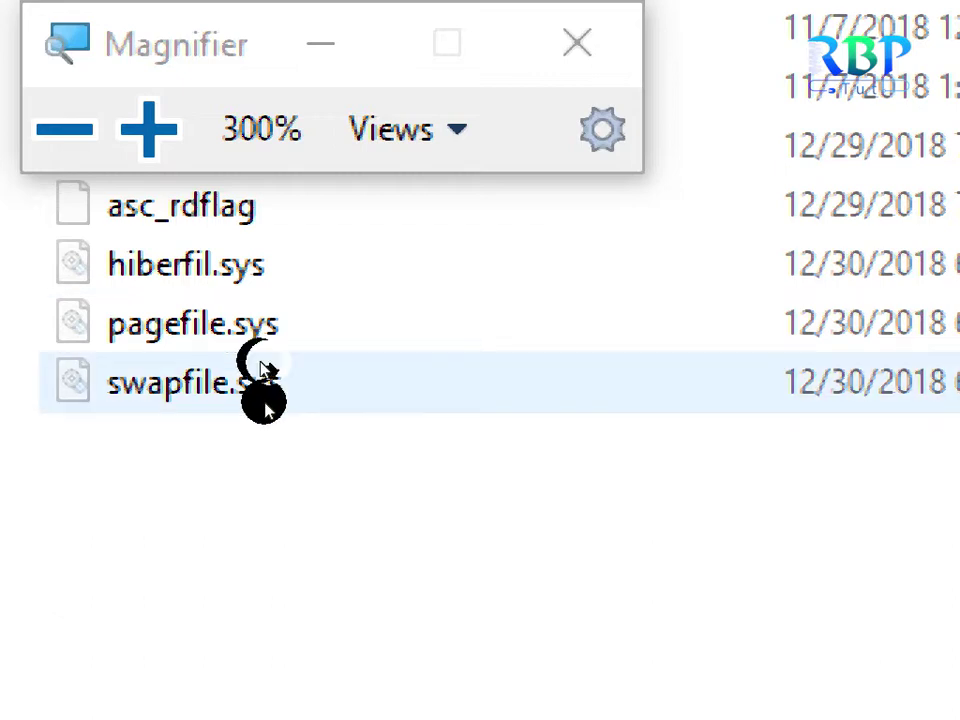
{"action": "key", "text": "super+minus"}
{"action": "key", "text": "super+plus"}
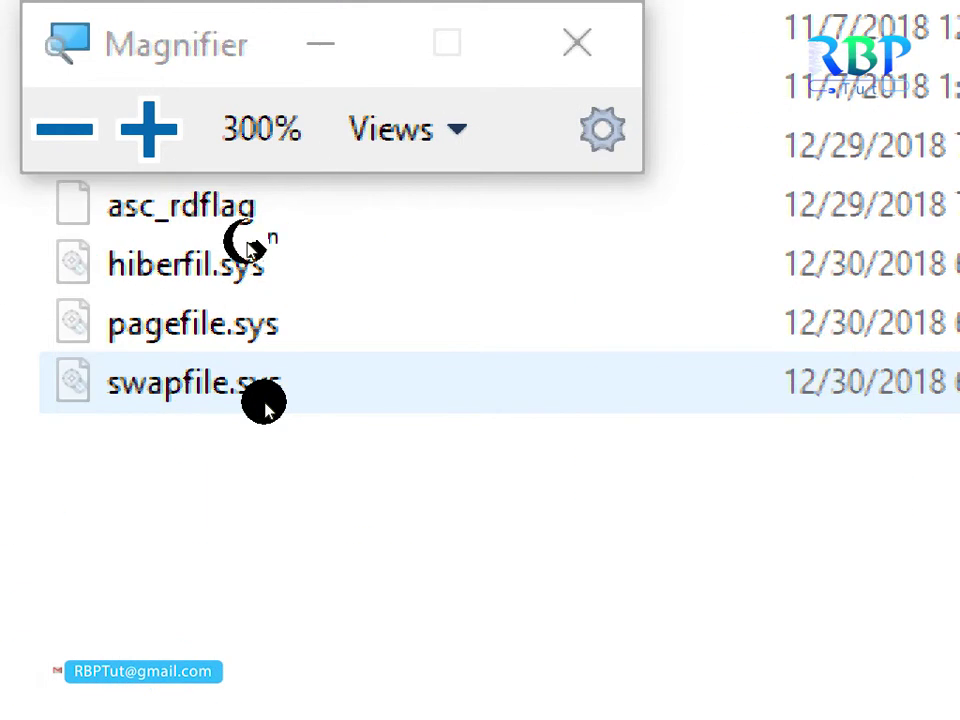
{"action": "key", "text": "super+minus"}
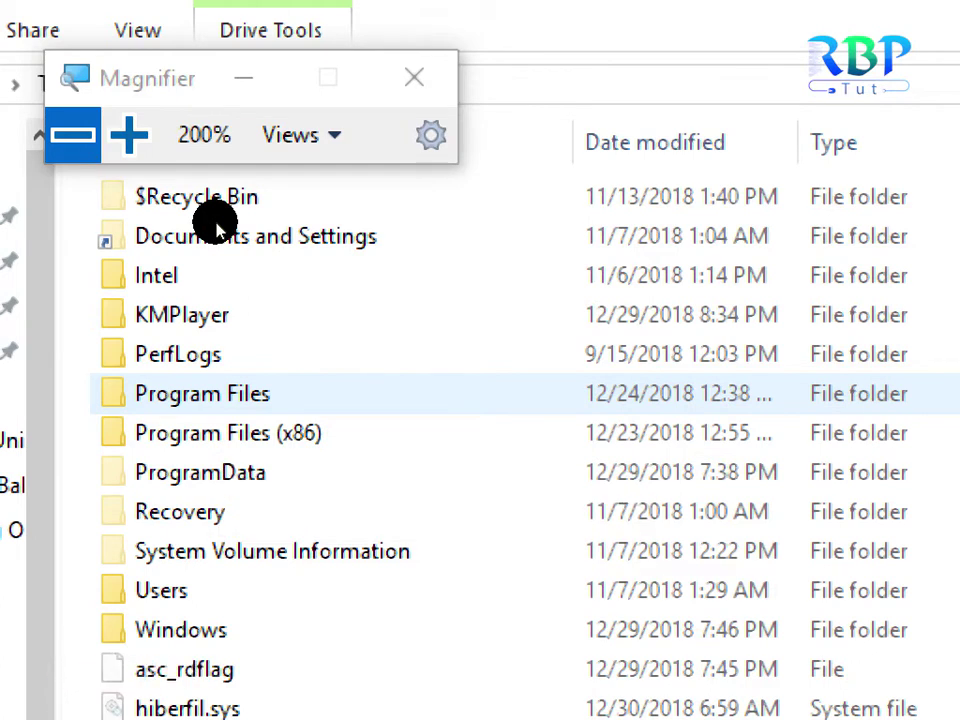
{"action": "key", "text": "Down"}
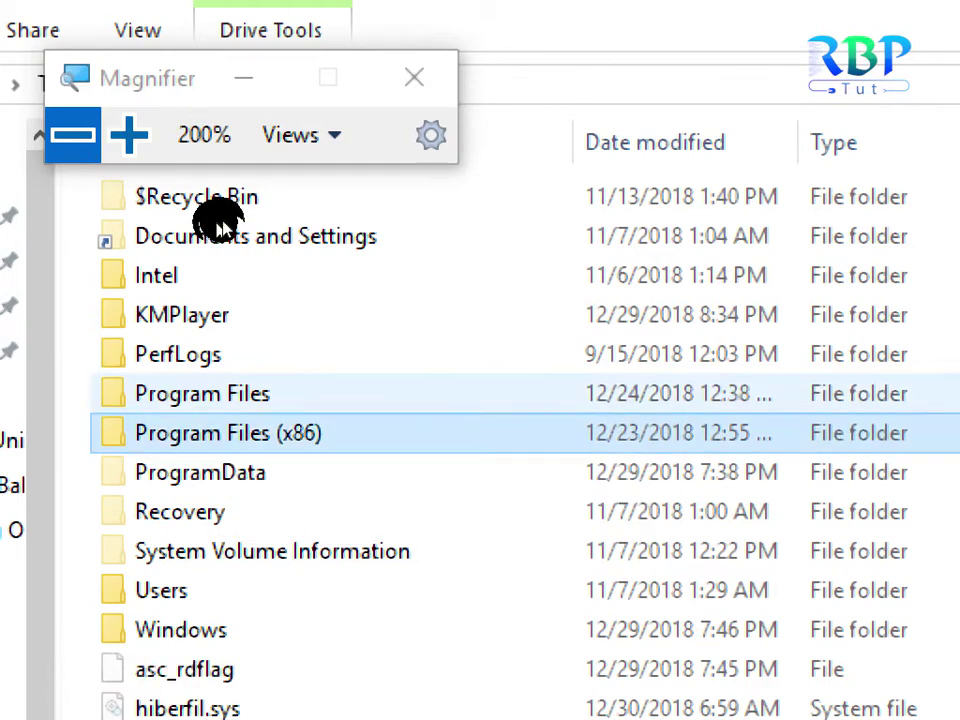
{"action": "key", "text": "Up"}
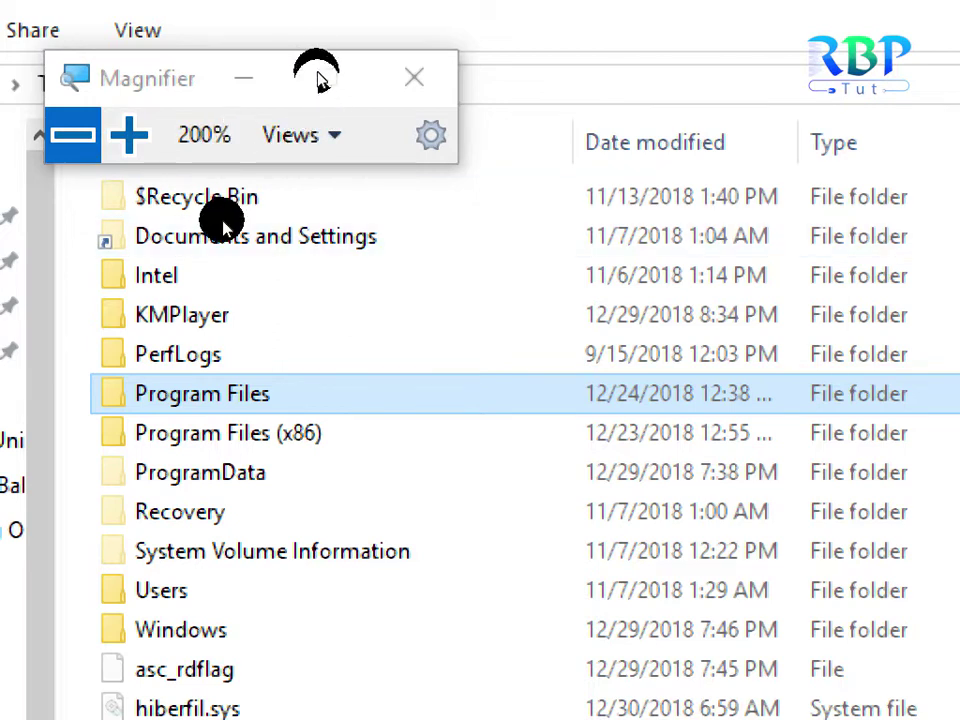
{"action": "left_click", "coordinate": [413, 78]}
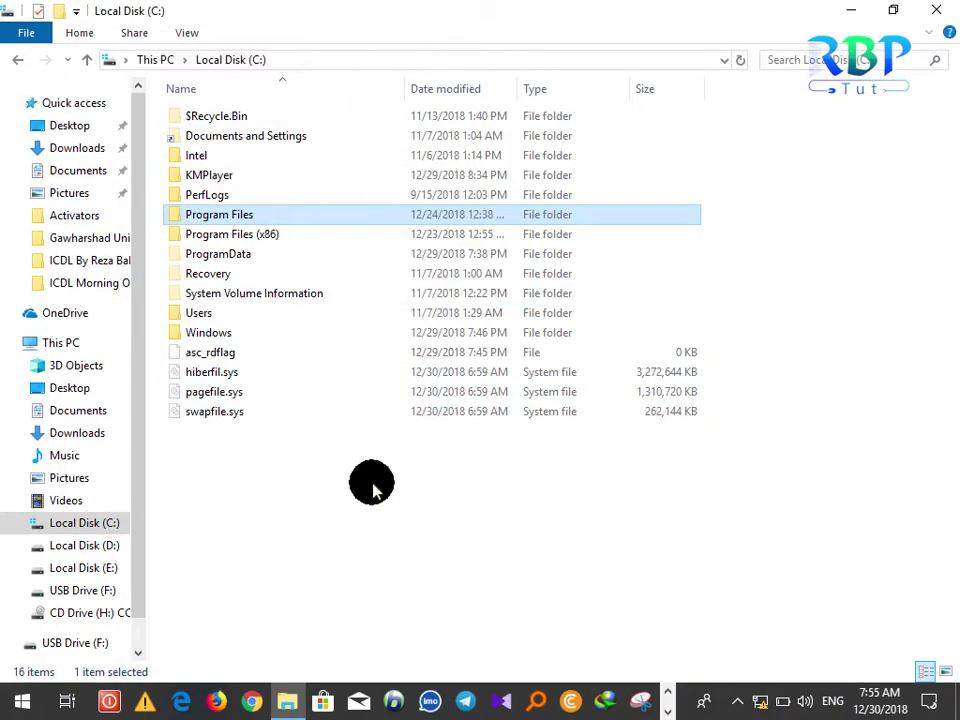
Point out Program Files (x86) on Local Disk (C:), dismiss the low-battery warning, and go up to This PC.
{"action": "left_click", "coordinate": [433, 486]}
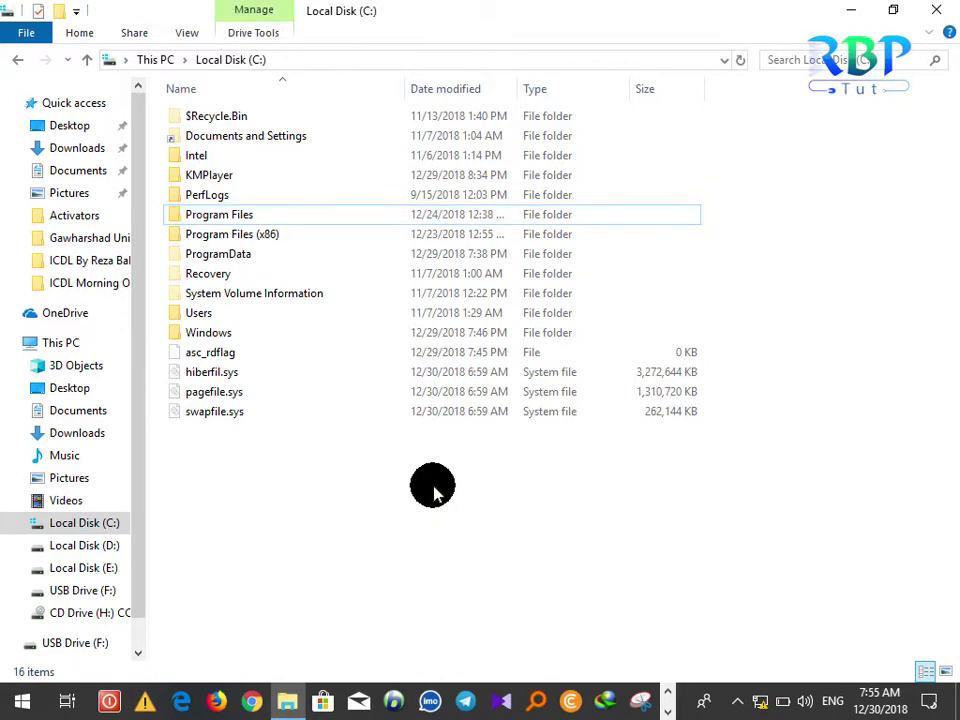
{"action": "left_click", "coordinate": [214, 232]}
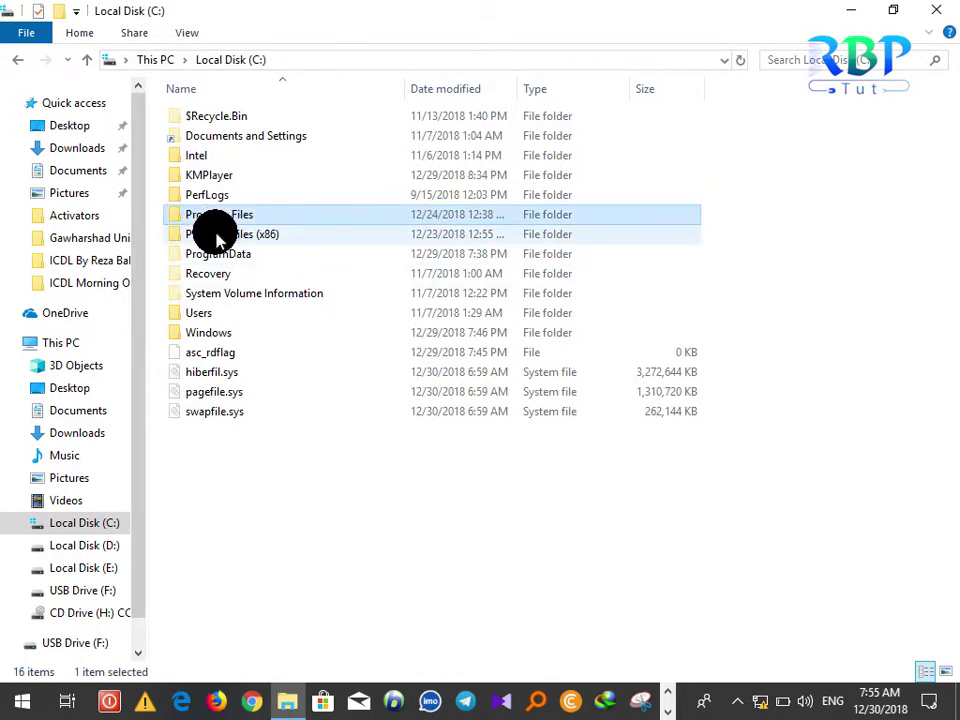
{"action": "left_click", "coordinate": [327, 505]}
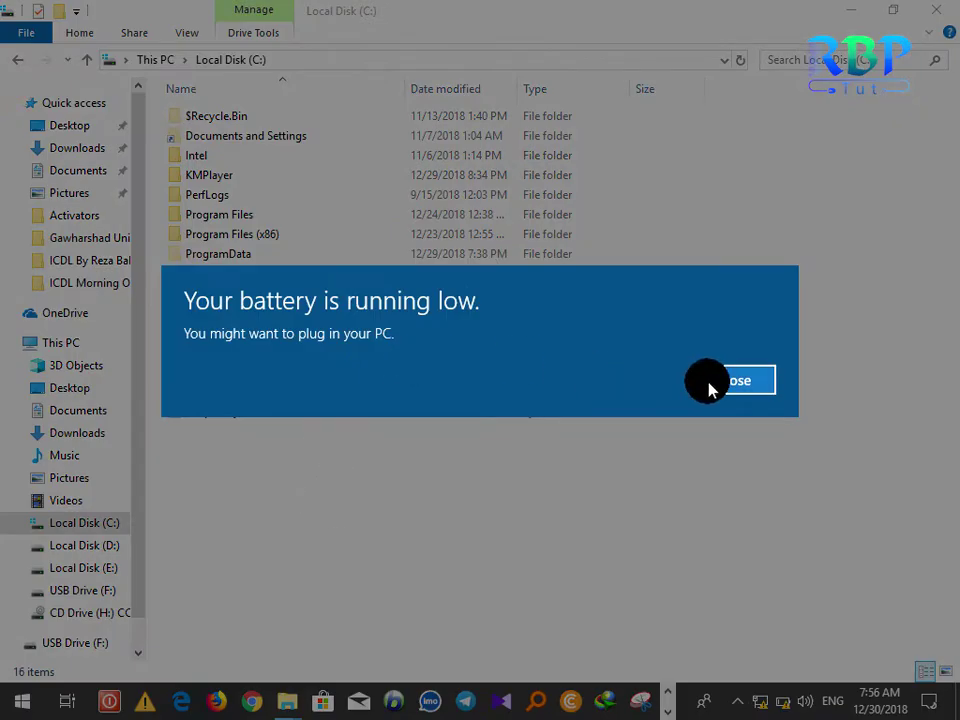
{"action": "left_click", "coordinate": [710, 385]}
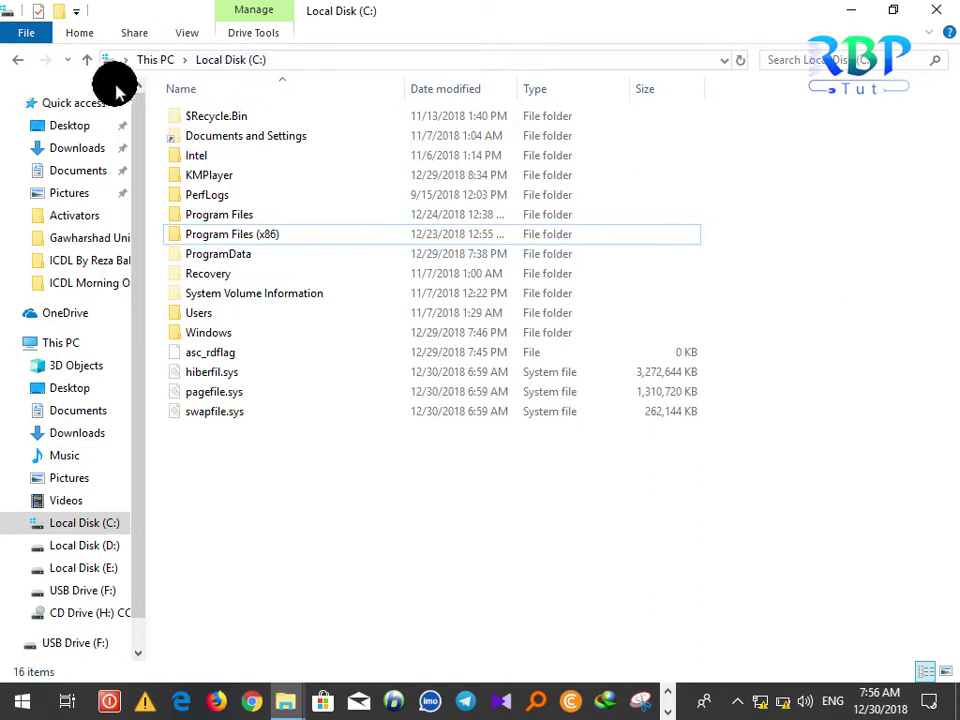
{"action": "left_click", "coordinate": [87, 60]}
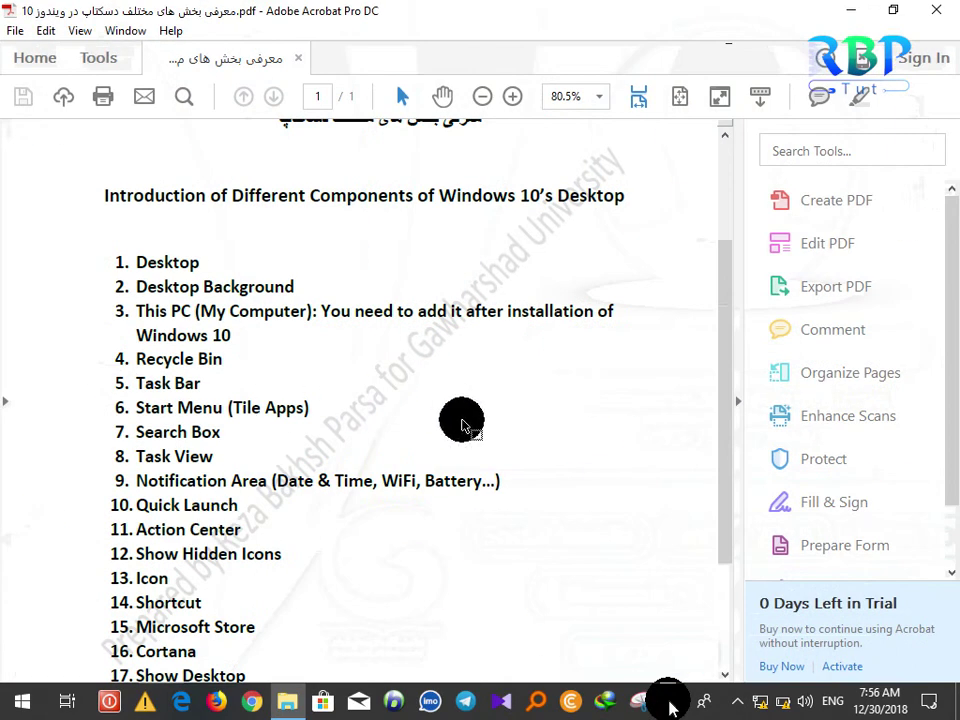
View the PDF list through Pop-up Menu and bring up the taskbar's pinned app row containing Microsoft Store.
{"action": "scroll", "coordinate": [461, 418], "scroll_direction": "down", "scroll_amount": 1}
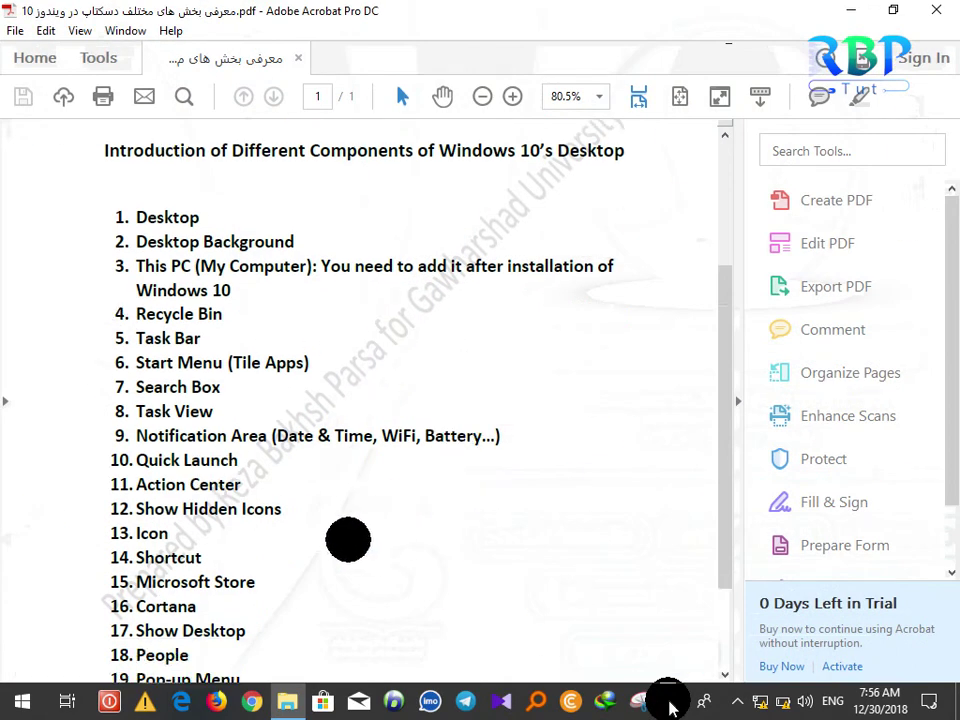
{"action": "scroll", "coordinate": [172, 562], "scroll_direction": "down", "scroll_amount": 1}
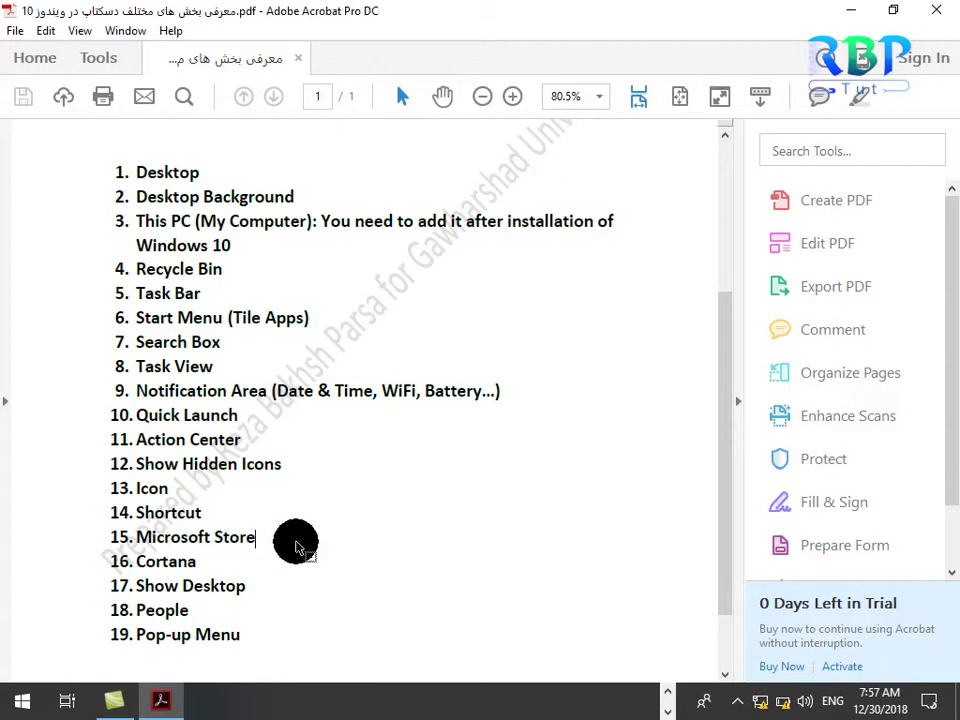
{"action": "left_click", "coordinate": [666, 705]}
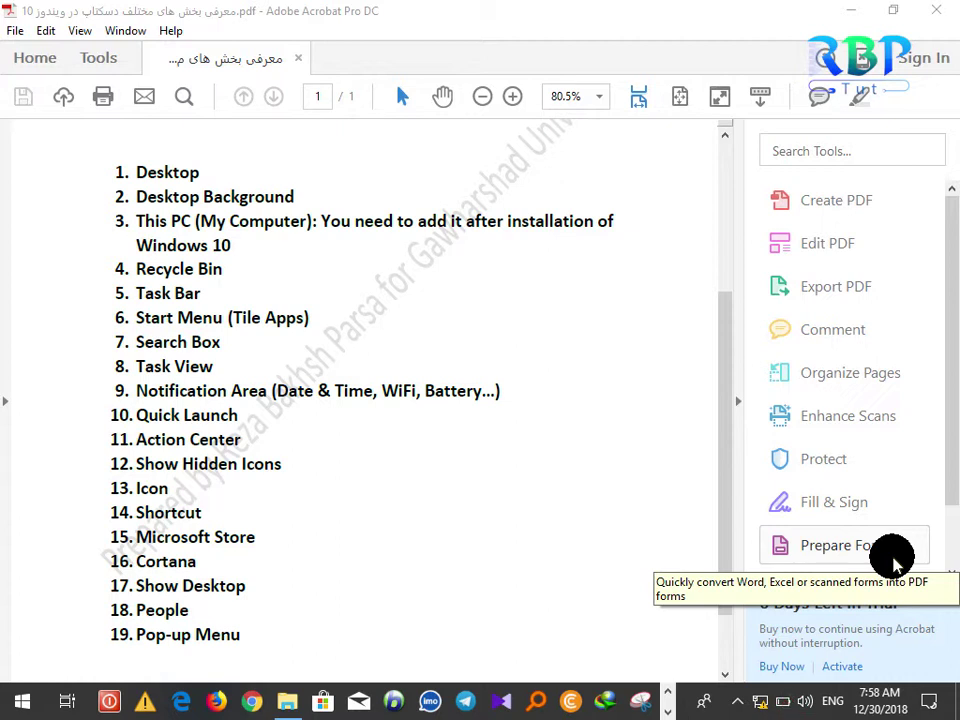
Demonstrate Show Desktop by hiding all open windows and restoring the PDF, twice.
{"action": "key", "text": "super+d"}
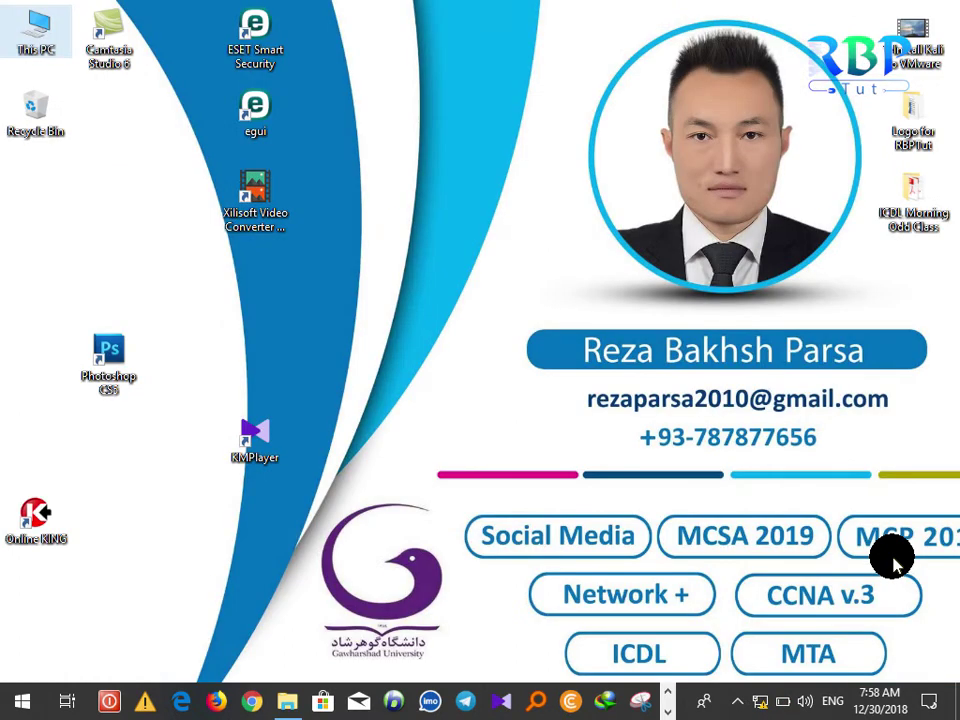
{"action": "key", "text": "super+d"}
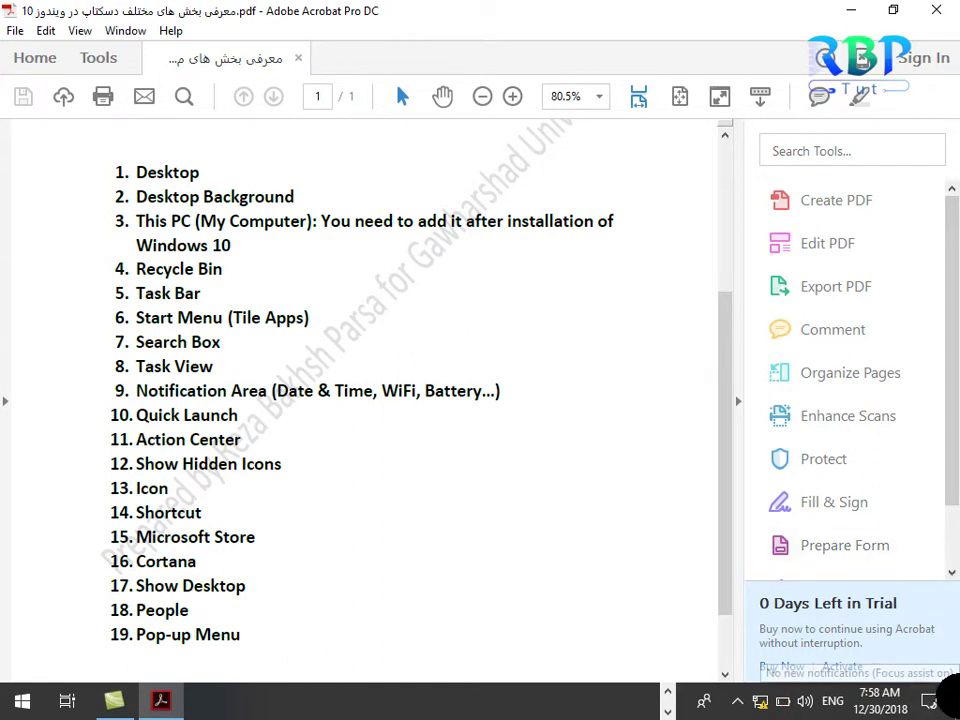
{"action": "left_click", "coordinate": [952, 705]}
{"action": "left_click", "coordinate": [950, 705]}
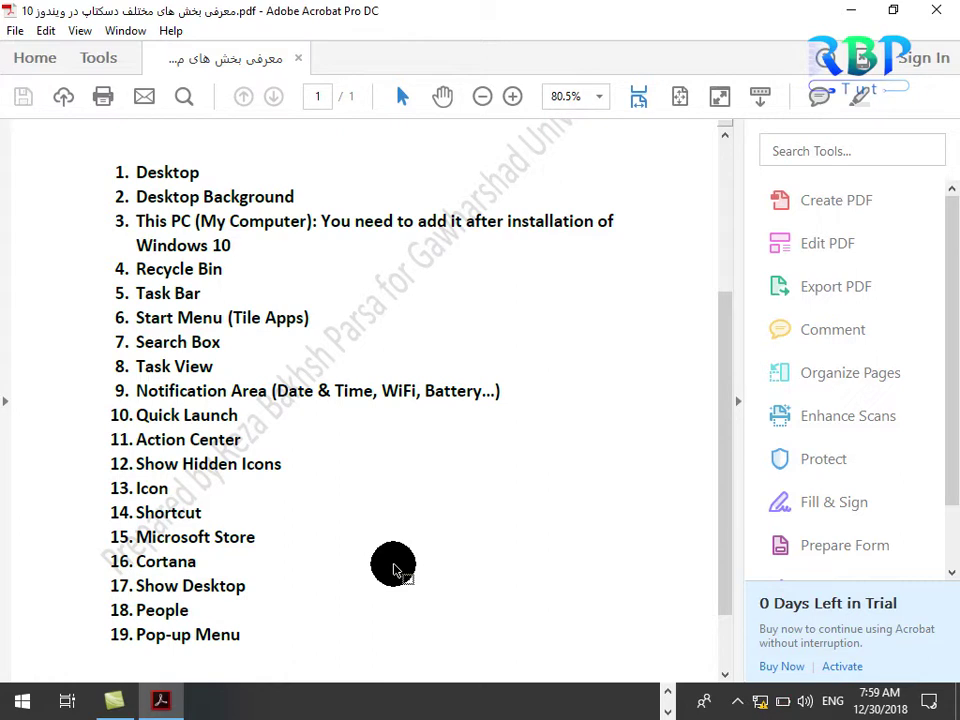
Show the People flyout from the taskbar, close it, and dismiss the battery warning.
{"action": "left_click", "coordinate": [708, 700]}
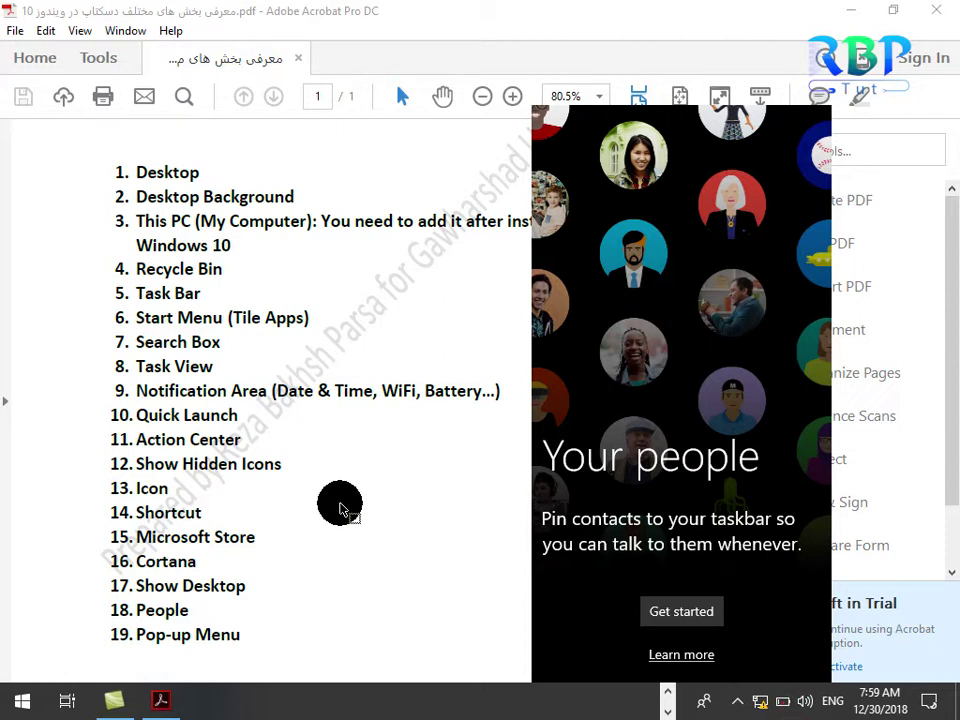
{"action": "left_click", "coordinate": [475, 25]}
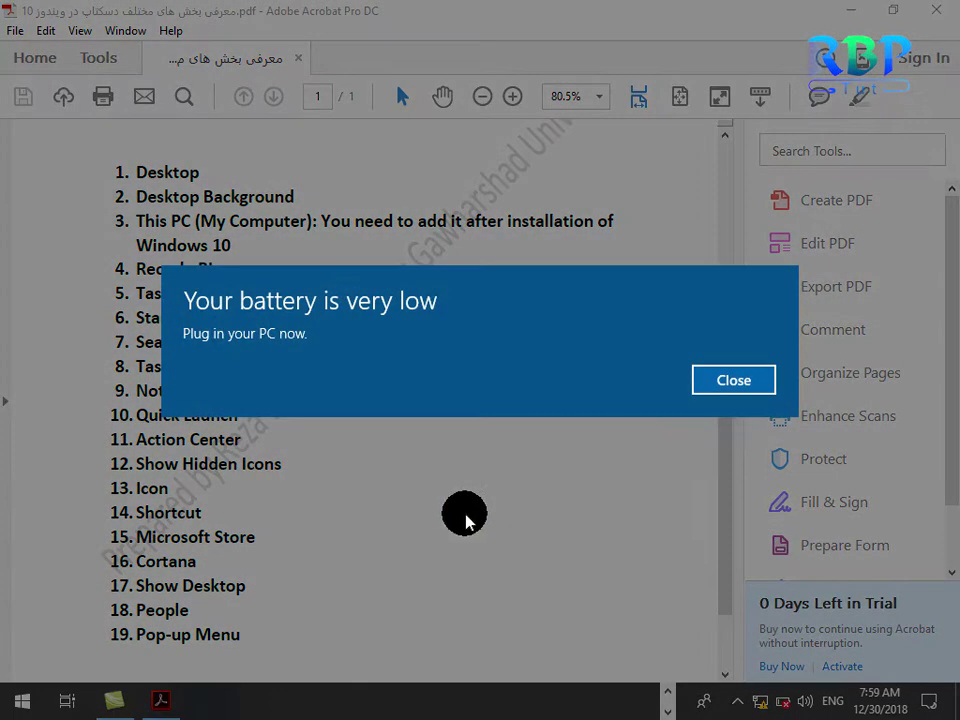
{"action": "left_click", "coordinate": [466, 521]}
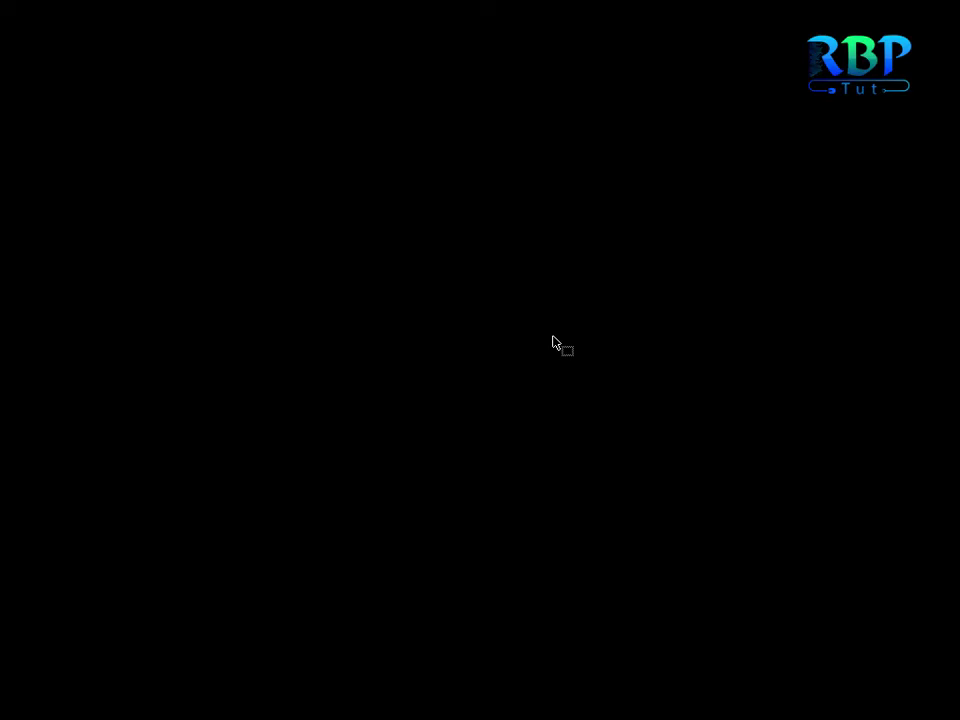